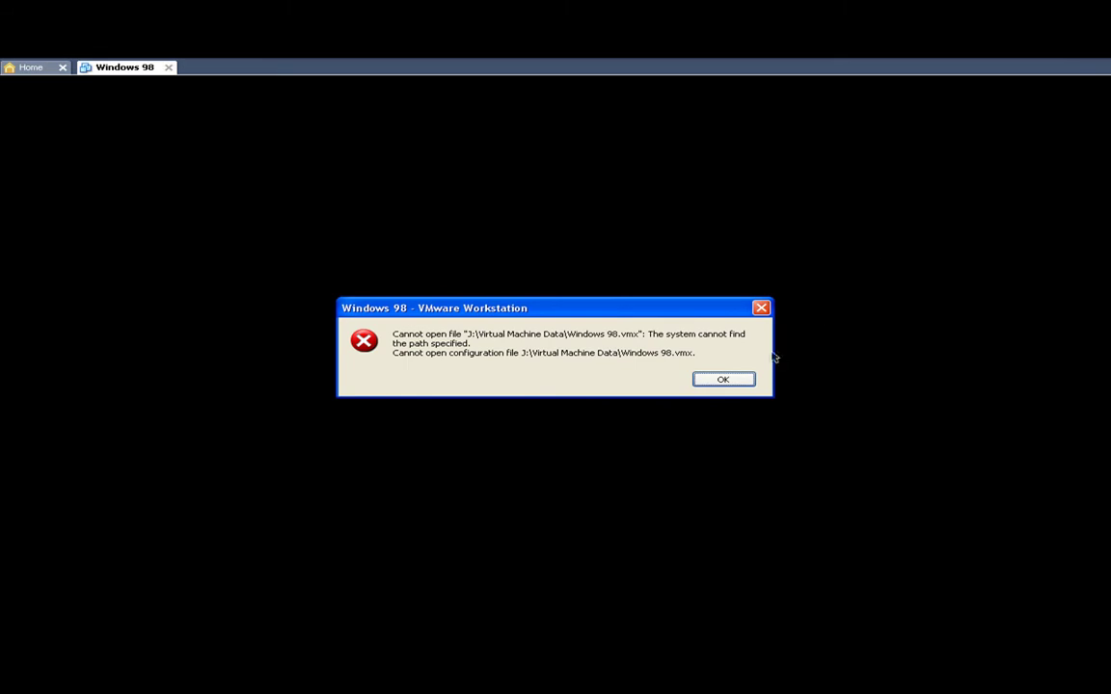
Dismiss the two error messages and show the Windows 98 virtual machine in a maximized window instead of full screen
click(734, 382)
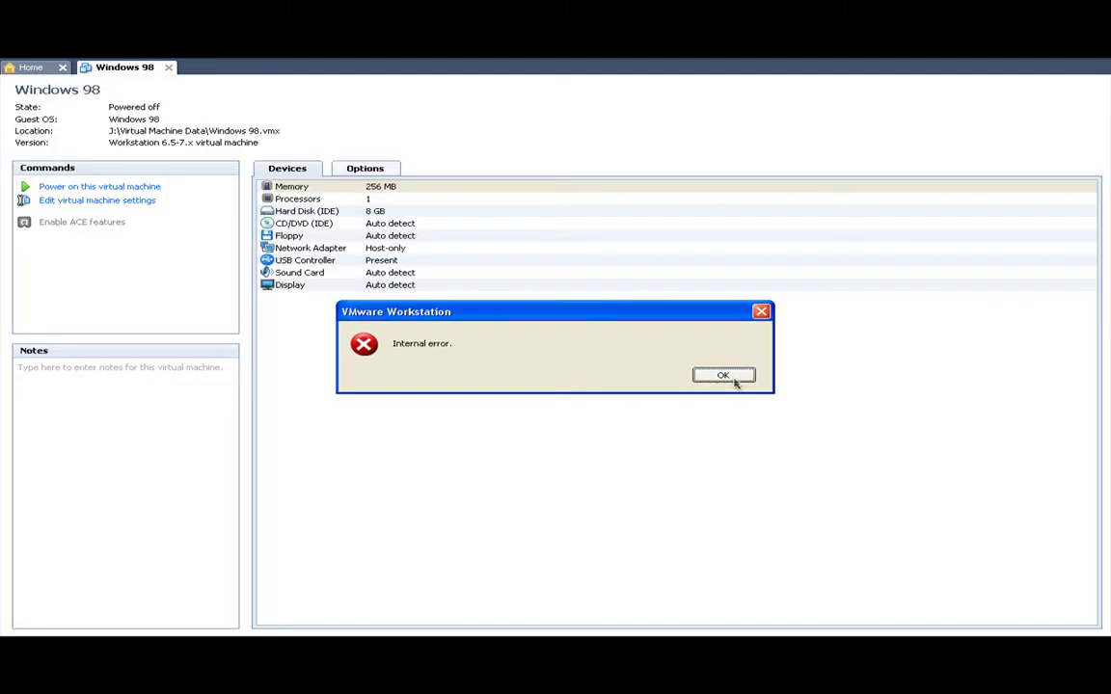
click(734, 382)
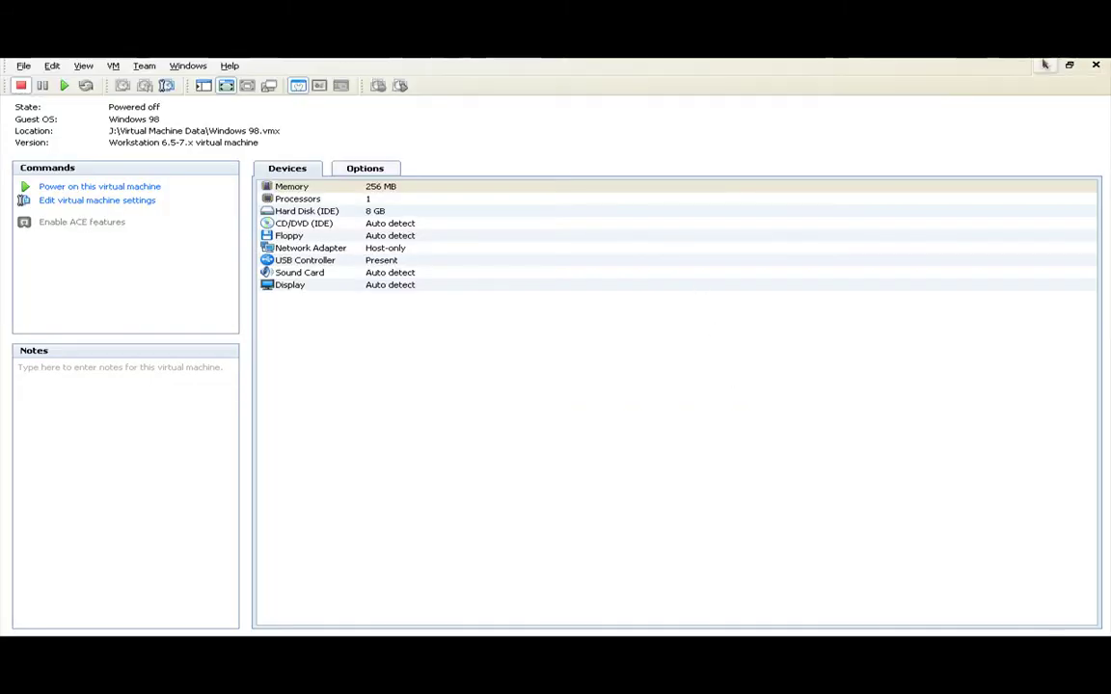
click(1041, 61)
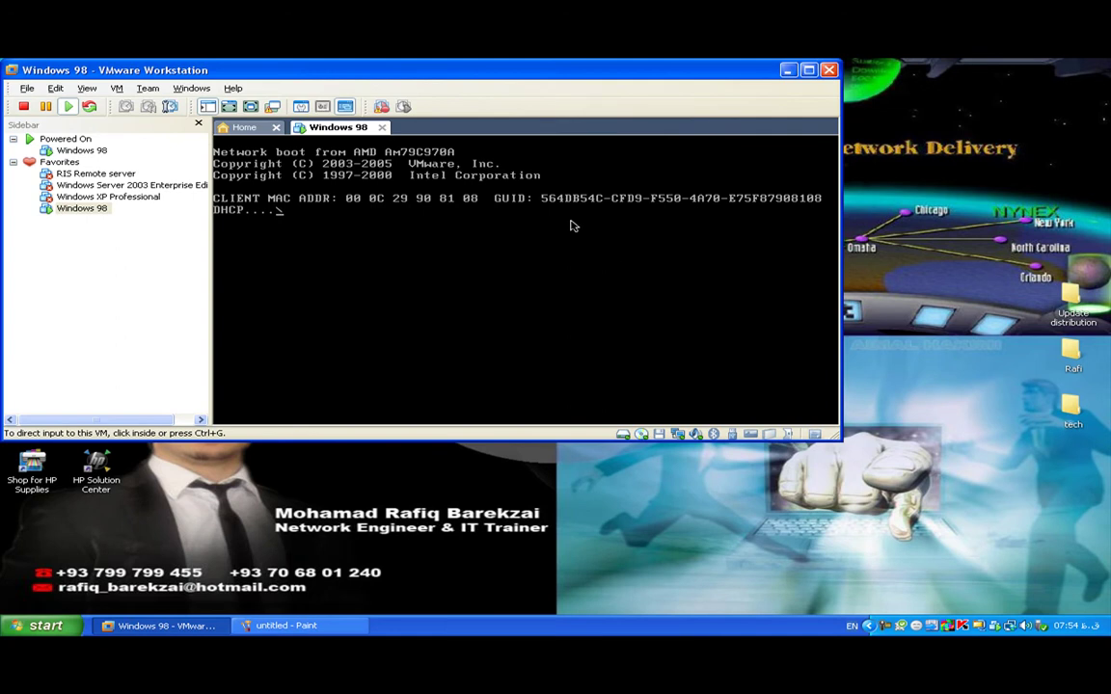
double_click(351, 71)
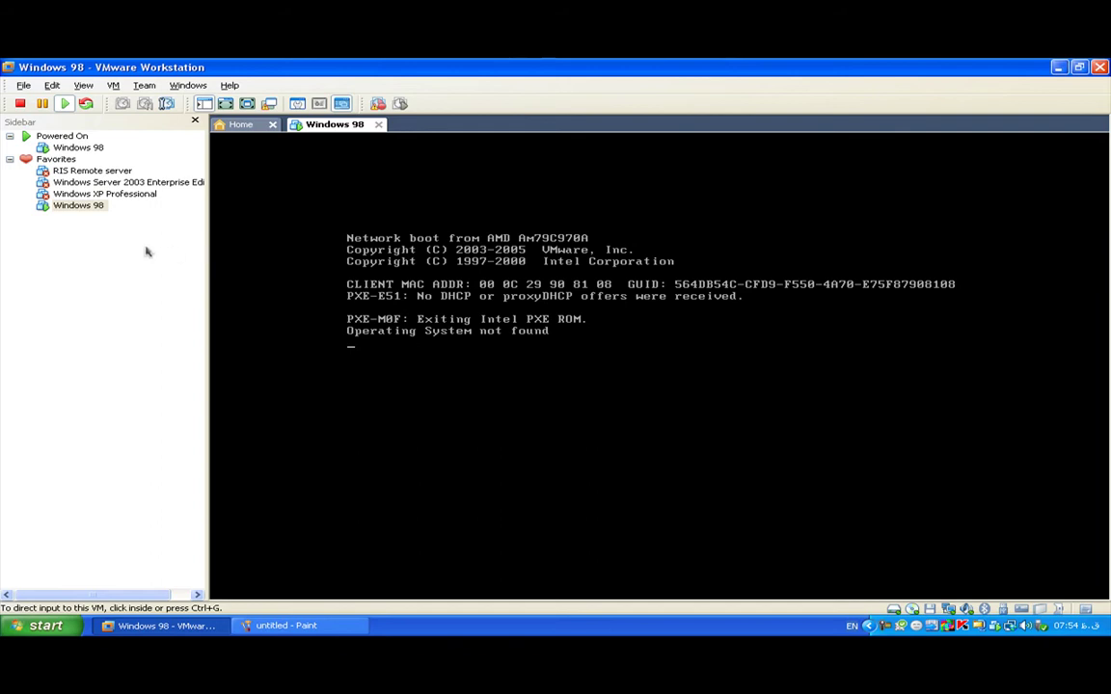
Restart the Windows 98 virtual machine listed under Favorites and direct input to its console
click(82, 205)
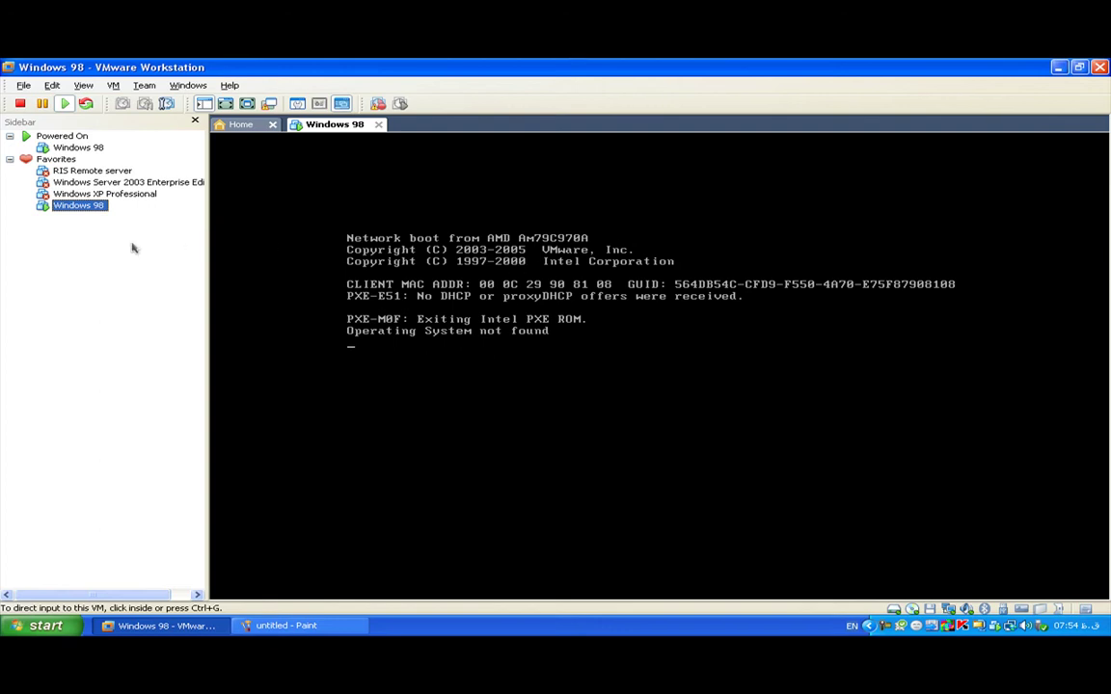
right_click(92, 218)
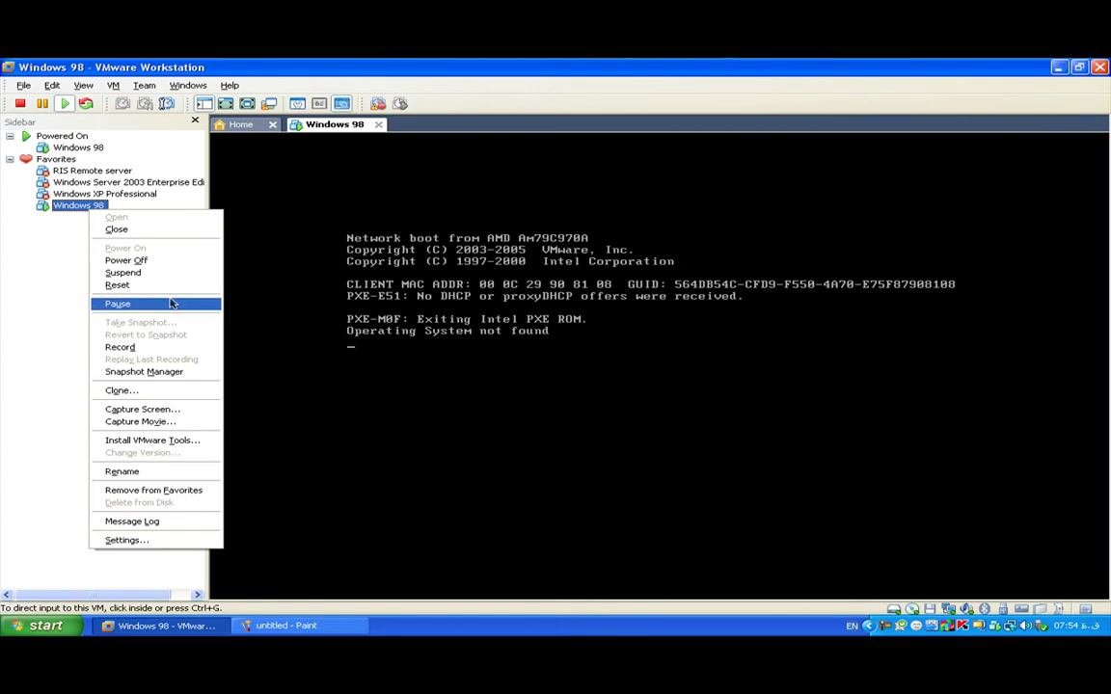
click(138, 260)
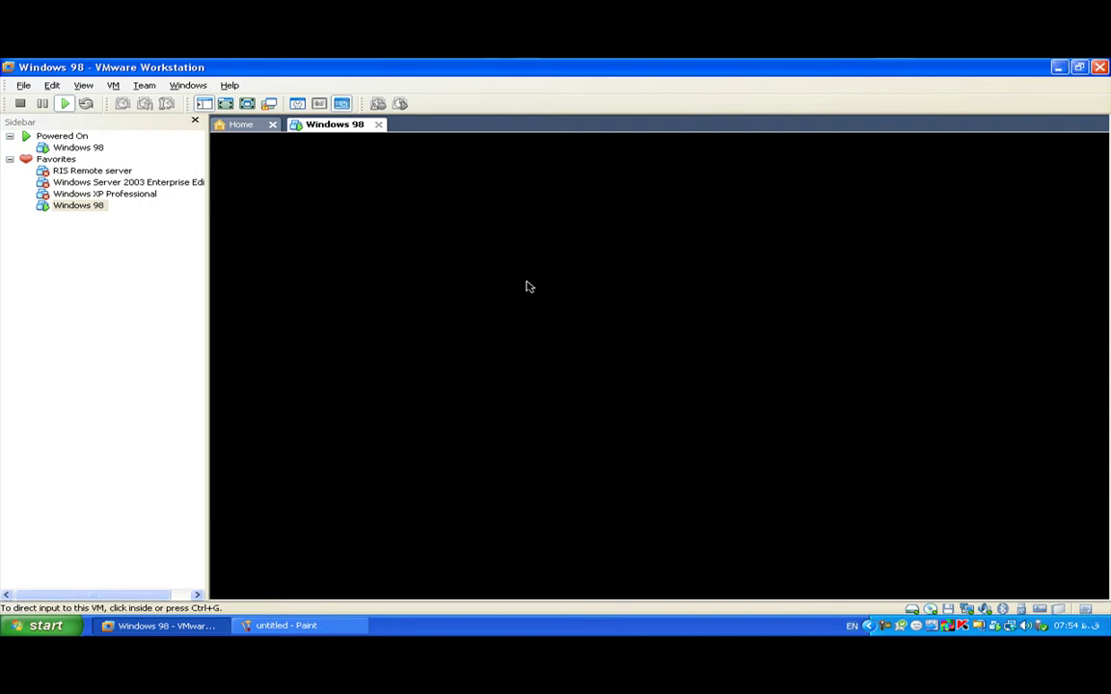
click(528, 287)
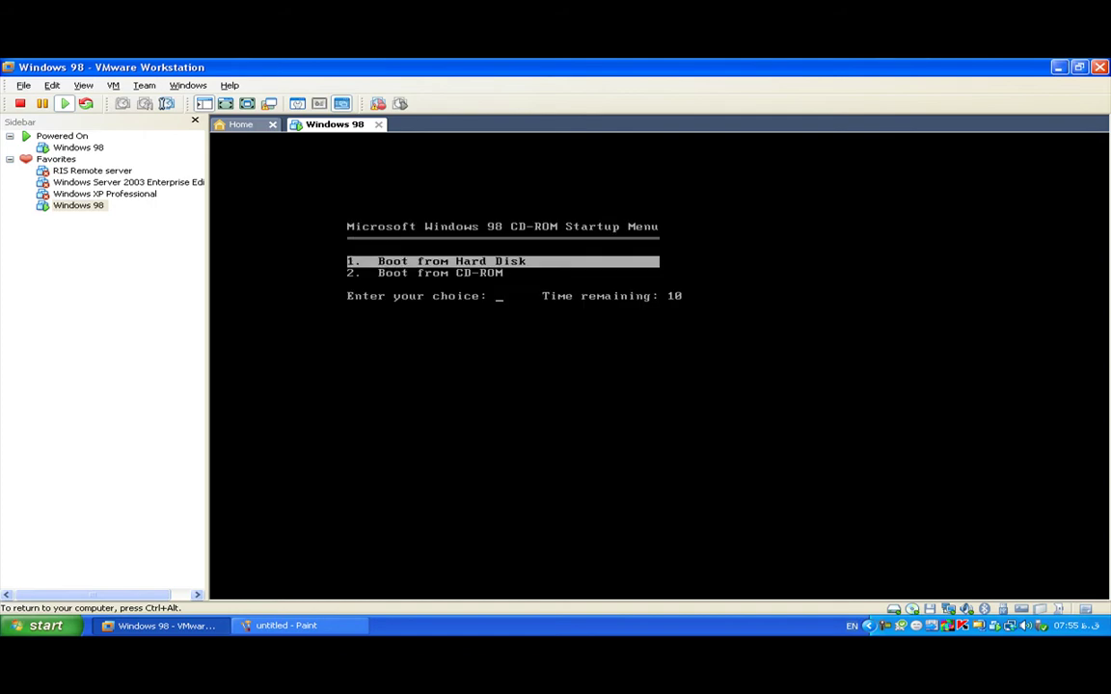
Switch the virtual machine to full screen and choose Boot from CD-ROM in the CD-ROM startup choices
key(ctrl+alt)
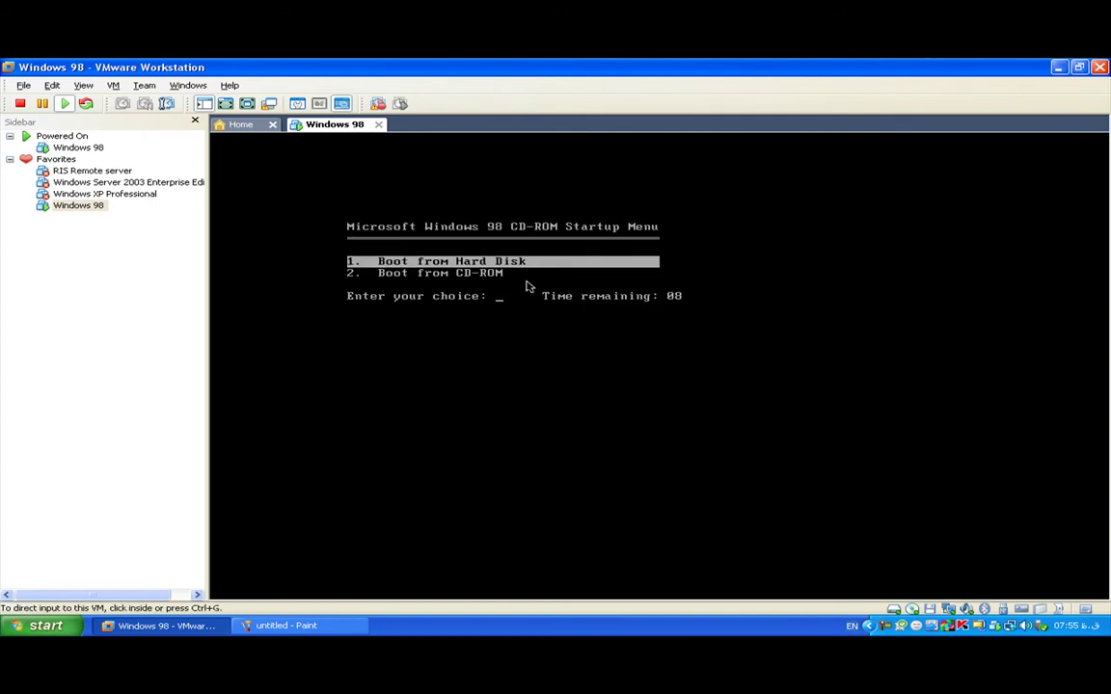
click(247, 104)
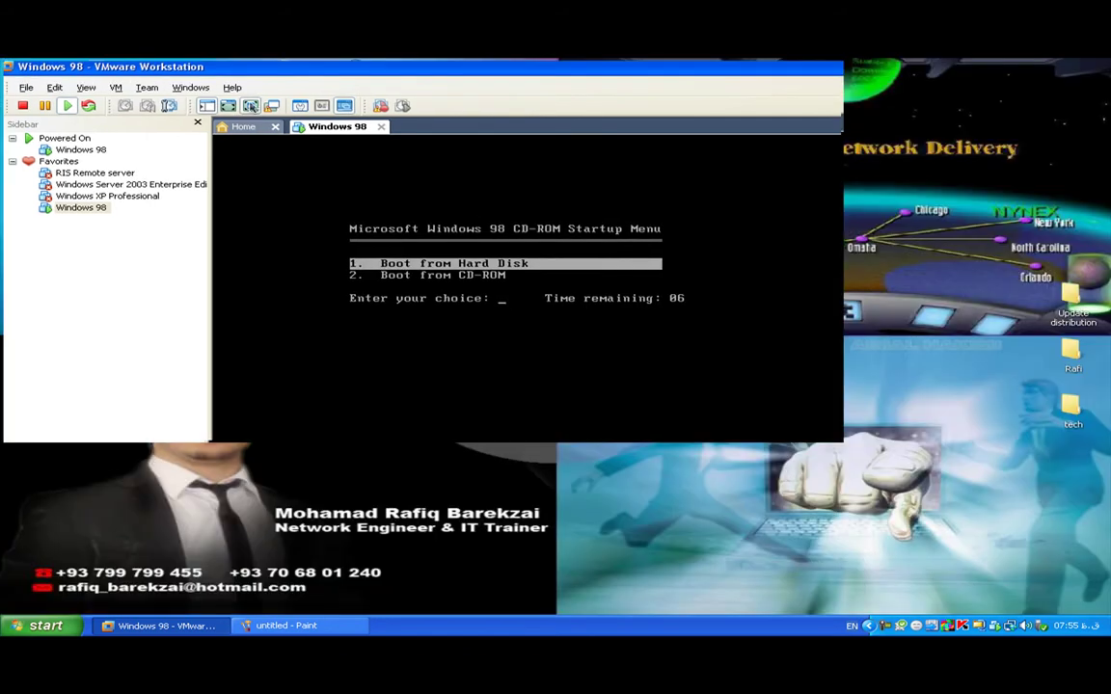
key(Down)
key(Up)
key(Down)
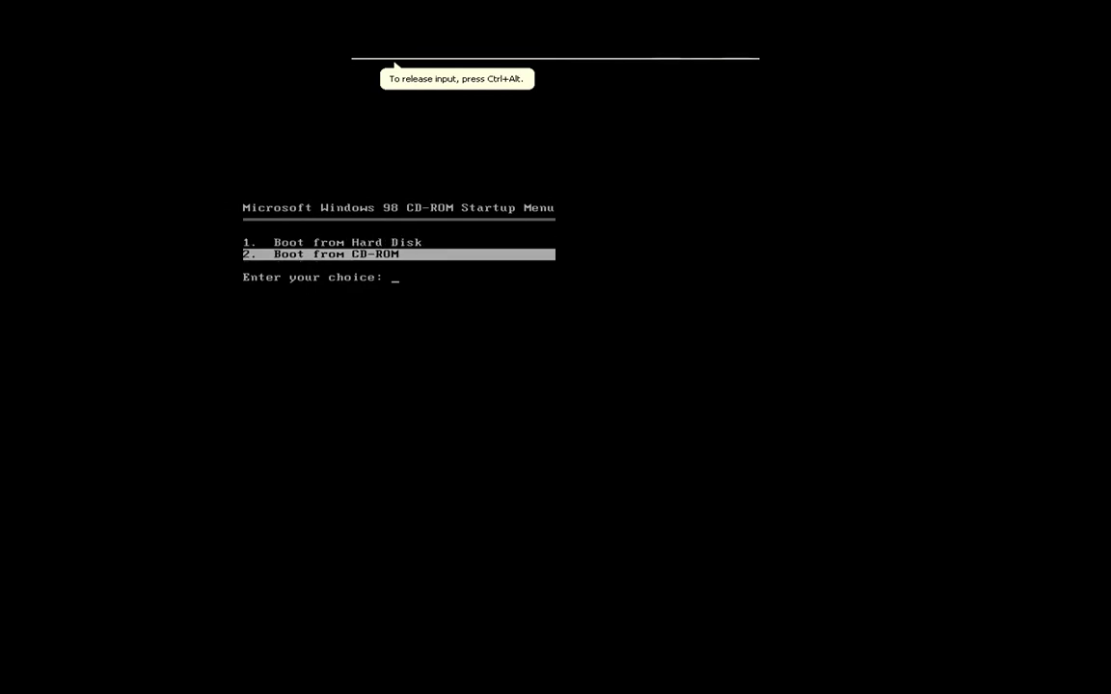
key(Up)
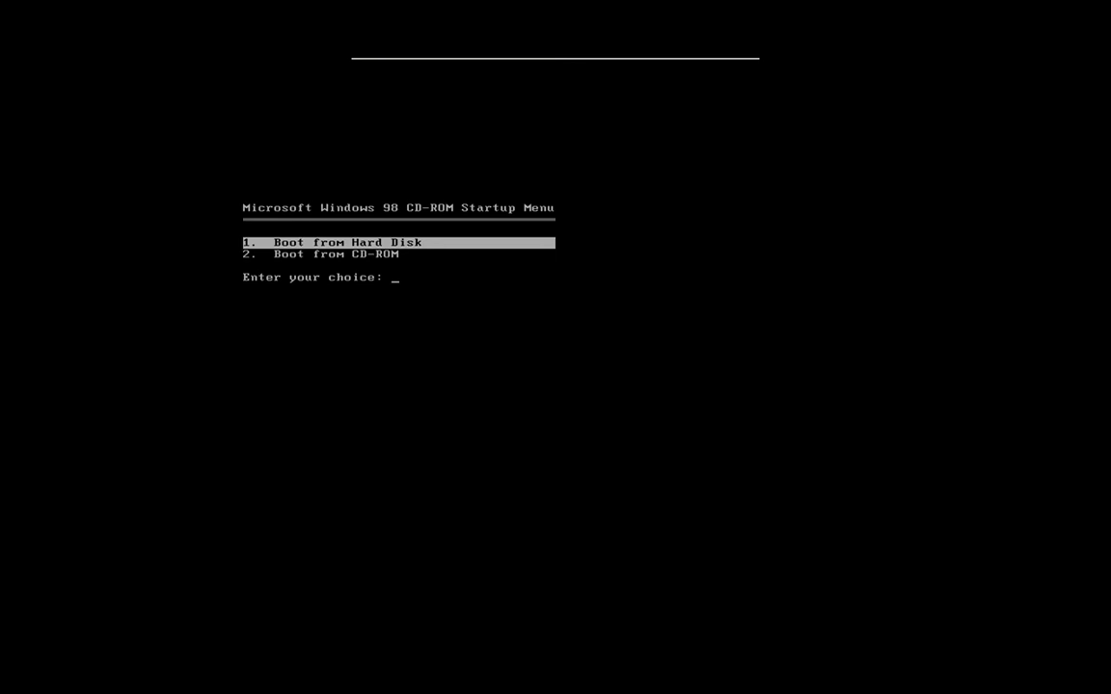
key(Down)
key(Up)
key(Down)
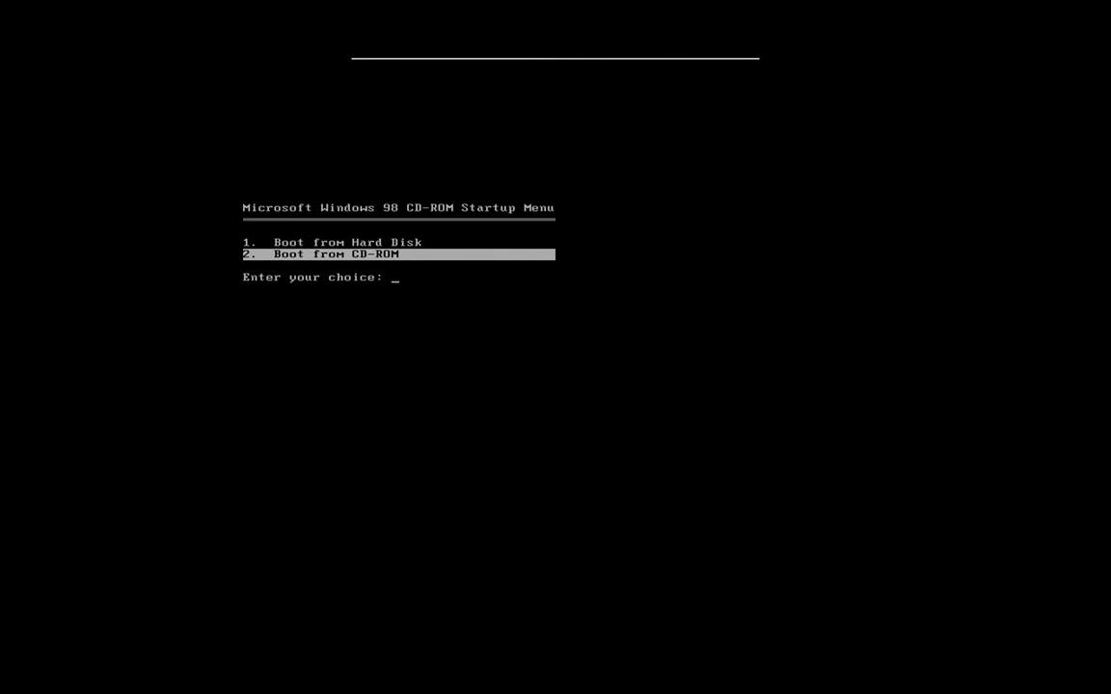
key(Return)
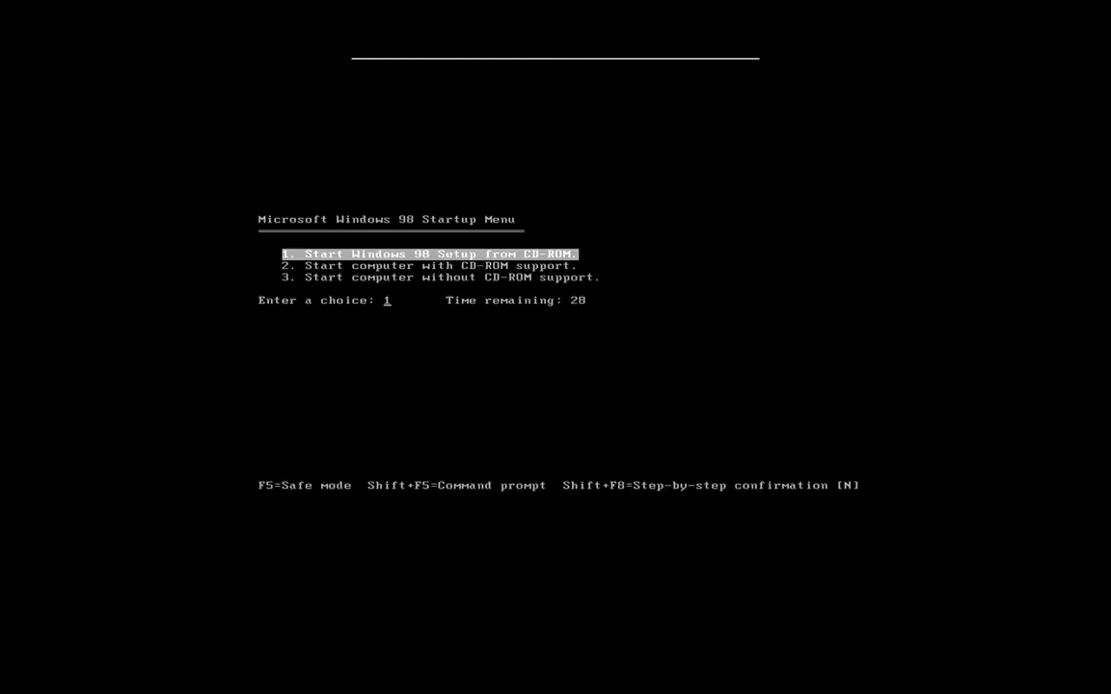
Review the Windows 98 startup choices and start the computer with CD-ROM support
key(Down)
key(Up)
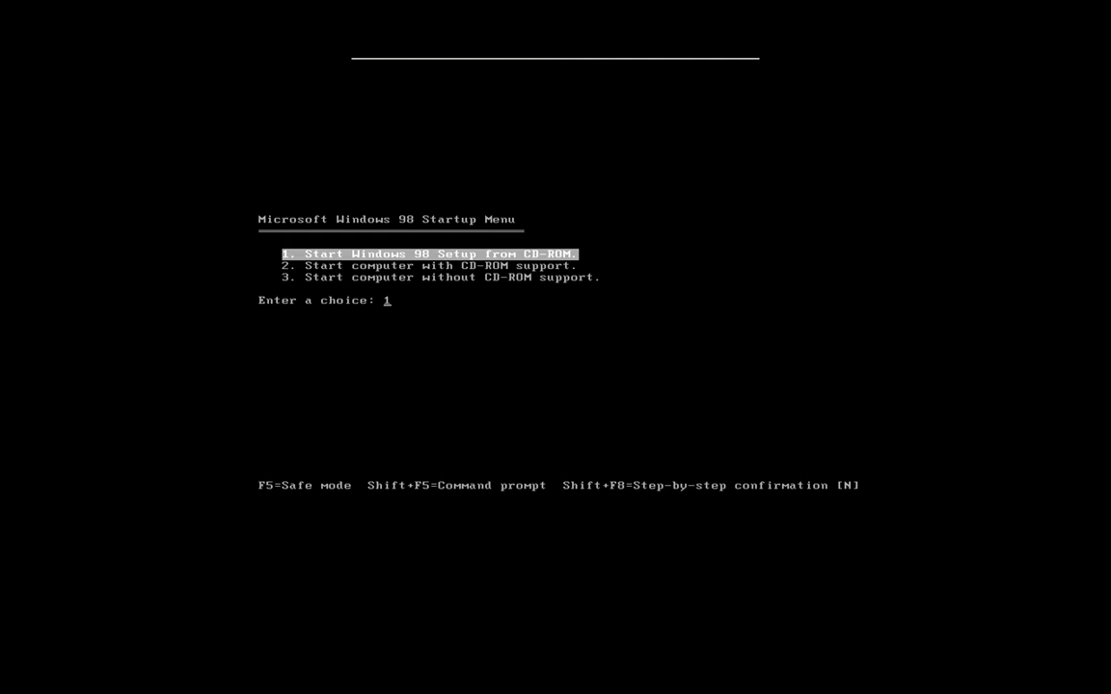
key(Down)
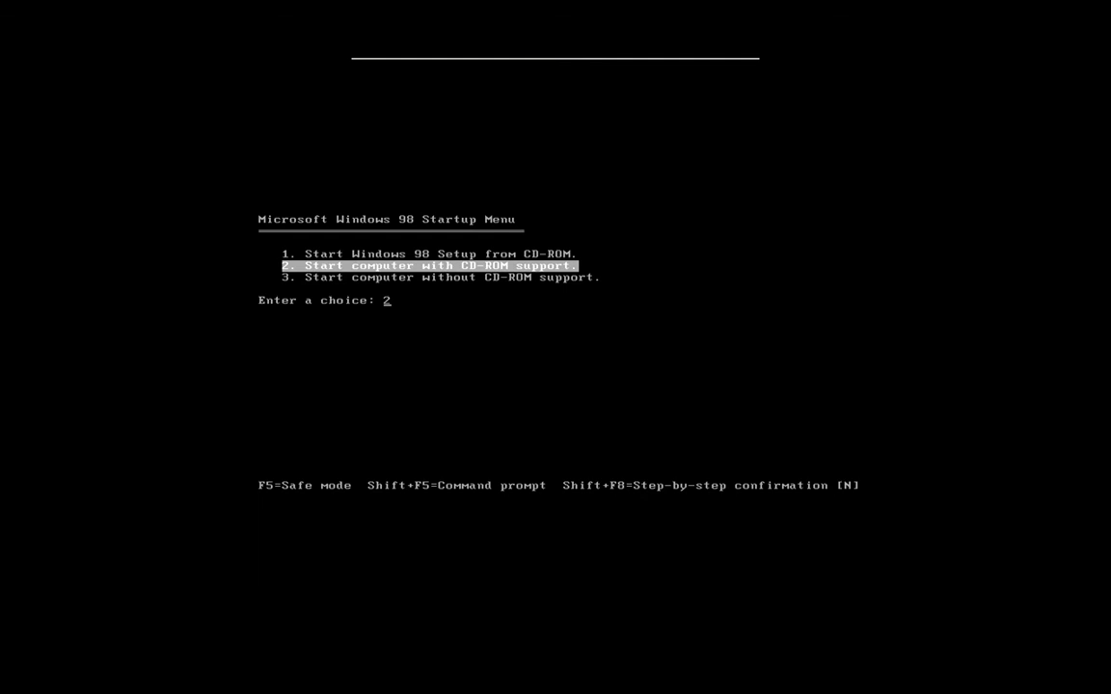
key(Down)
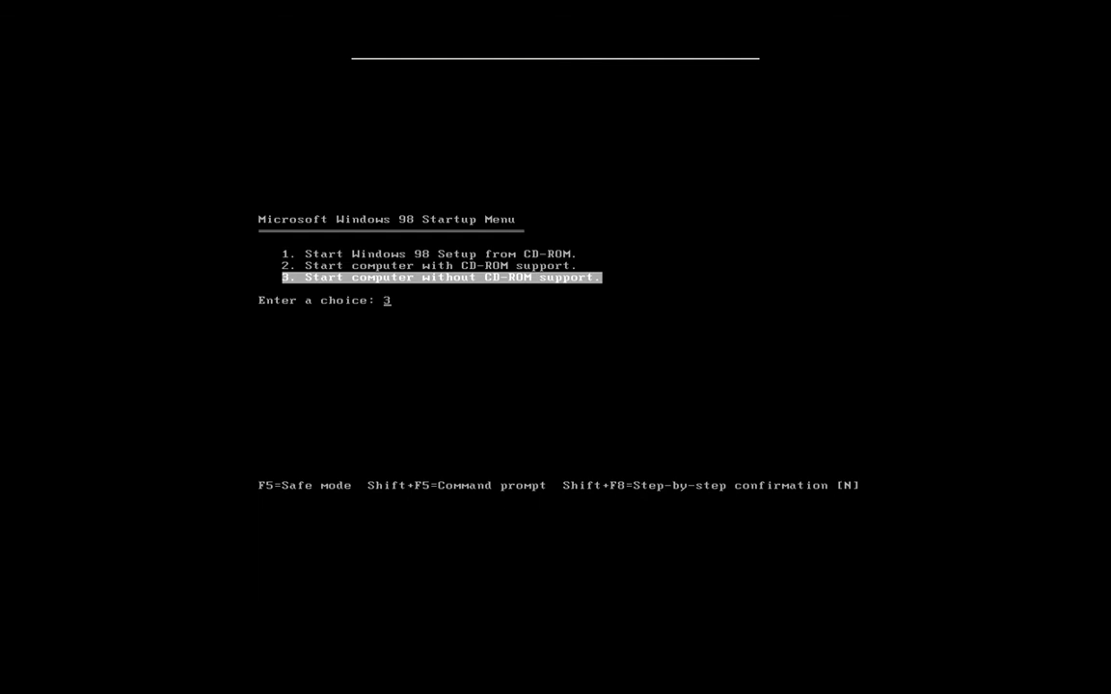
key(Up)
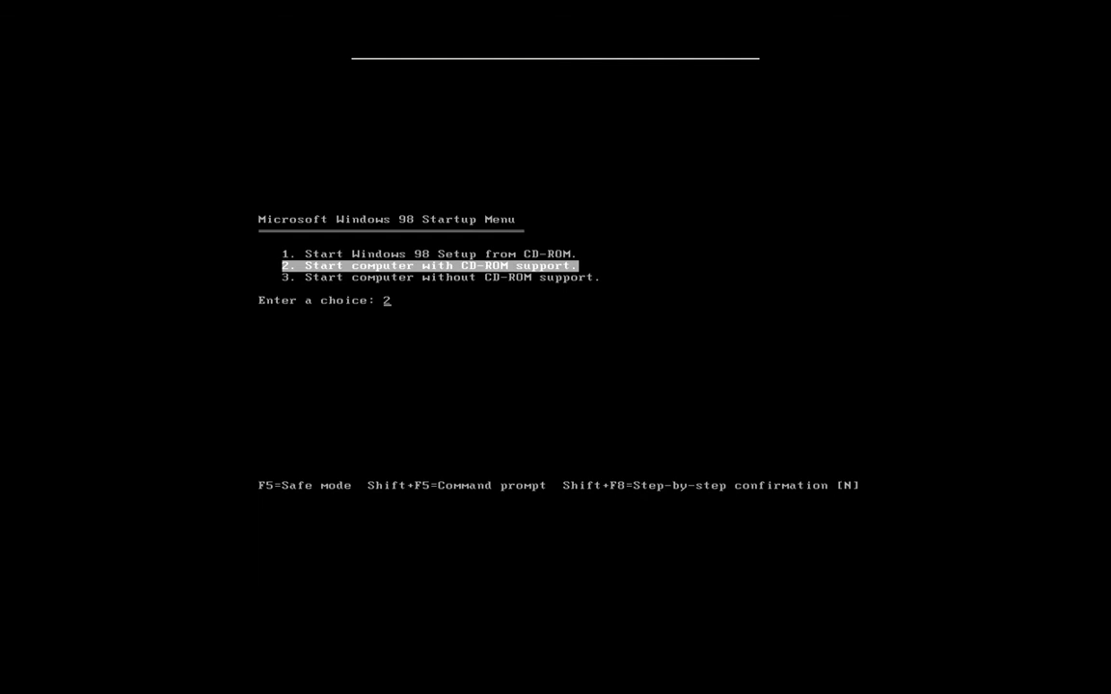
key(Return)
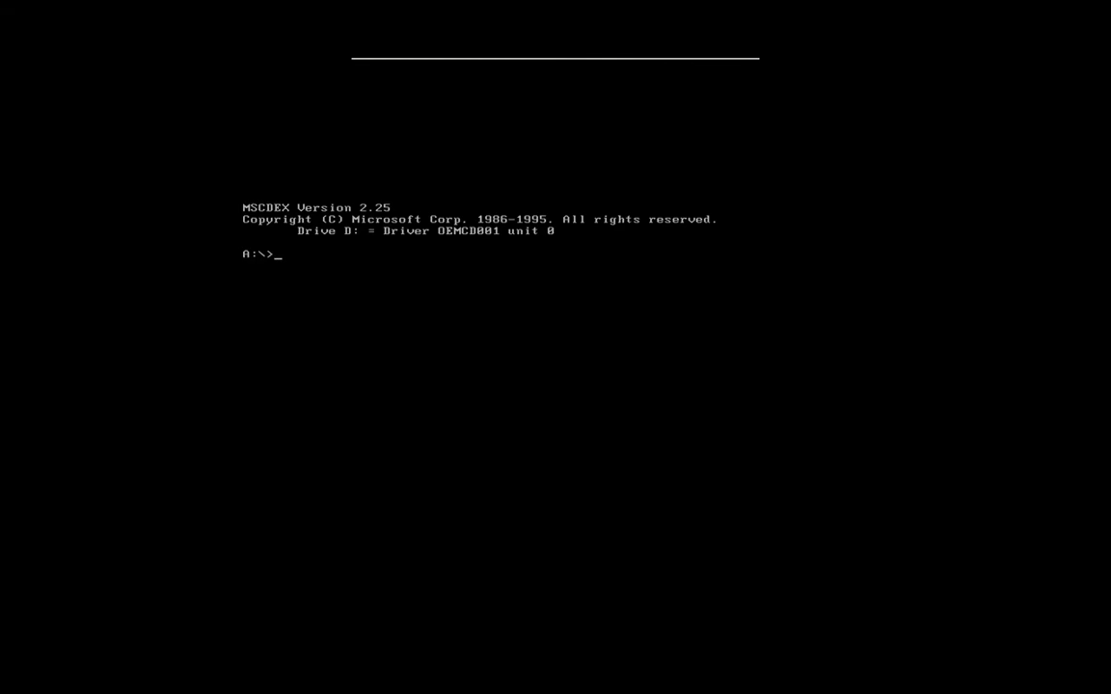
Change the DOS prompt from drive A: to the CD drive D:
key(Return)
key(Return)
text(d:)
key(Return)
key(Return)
key(Return)
key(Return)
key(Return)
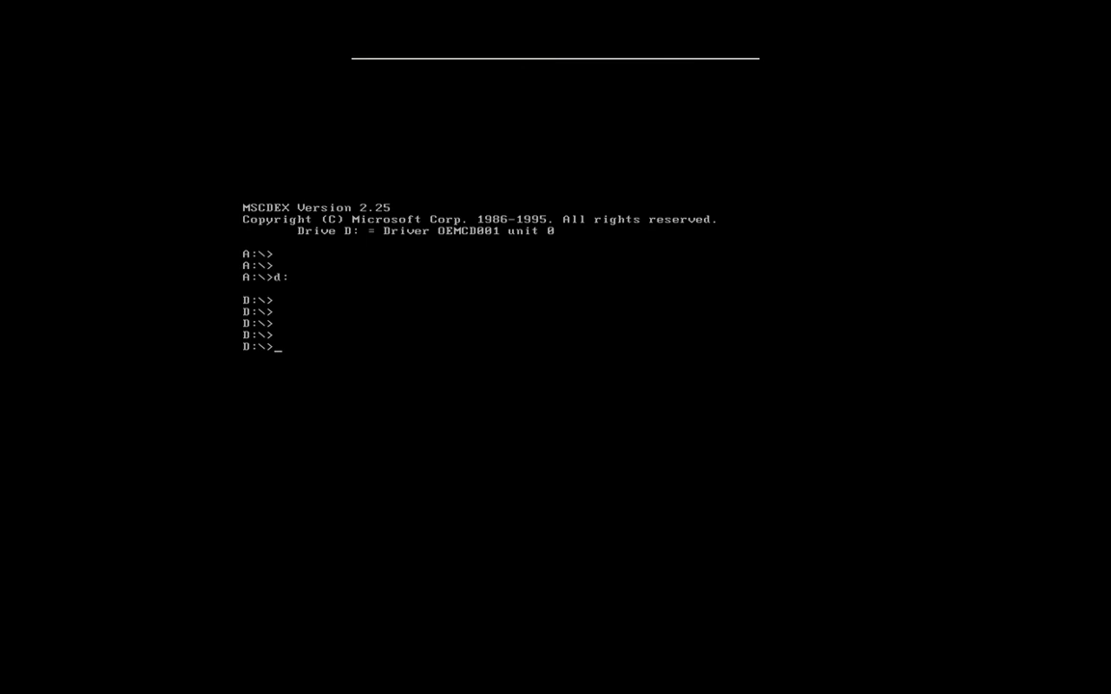
List the files and folders in the root of drive D: with dir
text(dit)
key(BackSpace)
text(r)
key(Return)
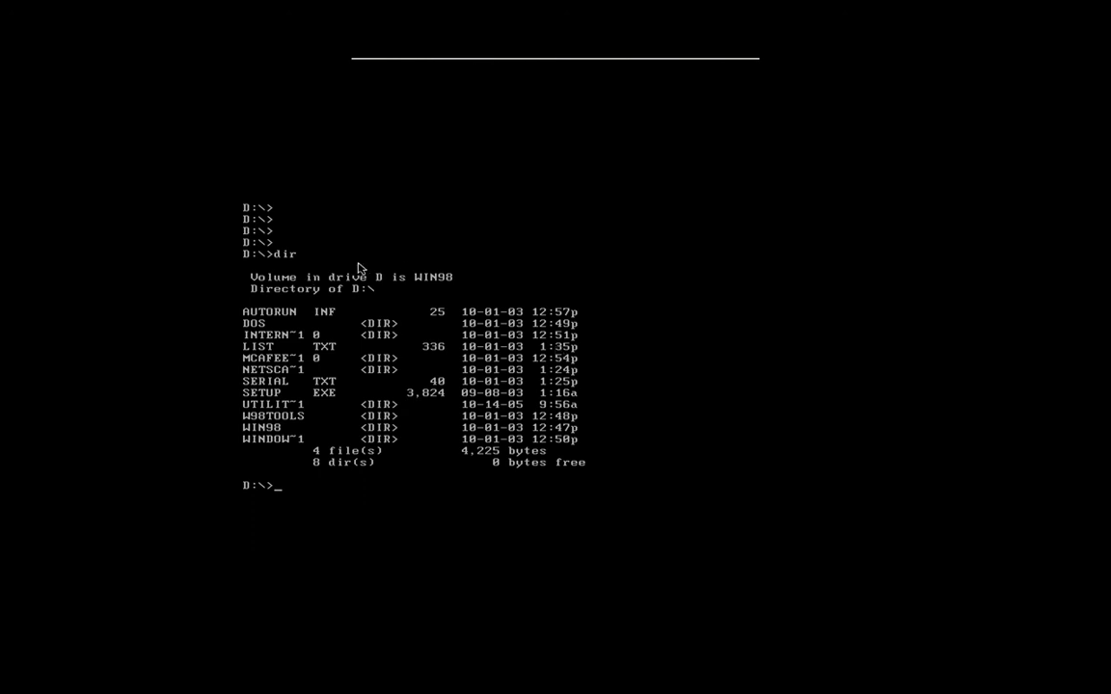
click(393, 62)
key(Return)
key(Return)
key(Return)
key(Return)
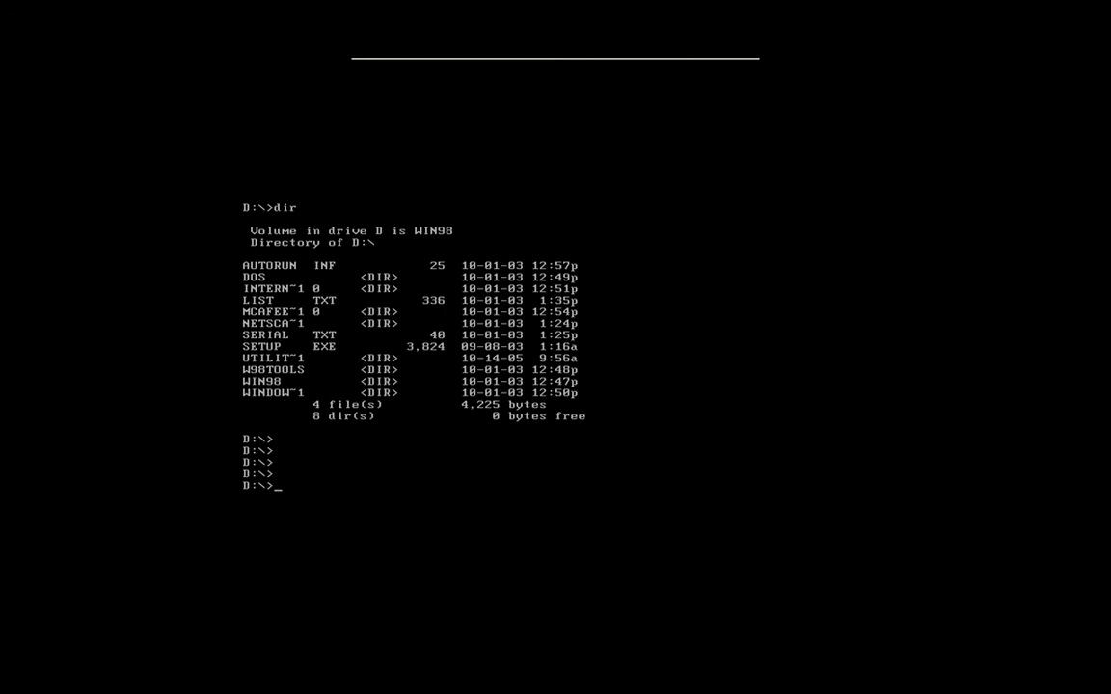
Try to change the DOS prompt to drive C: and to drive E:
text(c:)
key(Return)
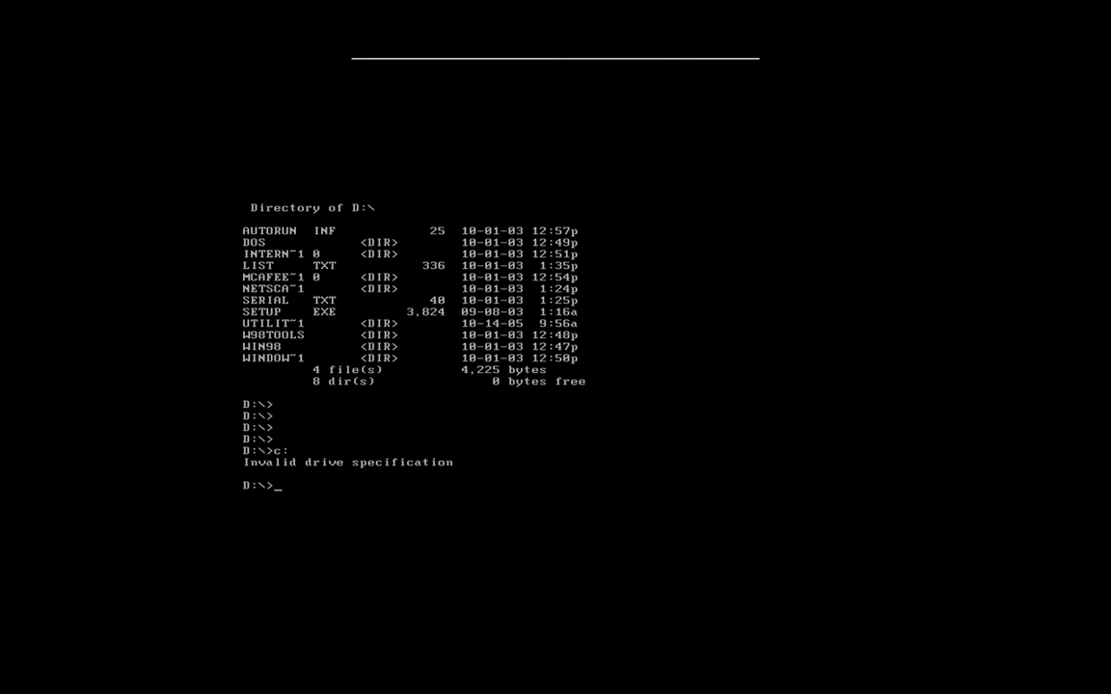
text(e:)
key(Return)
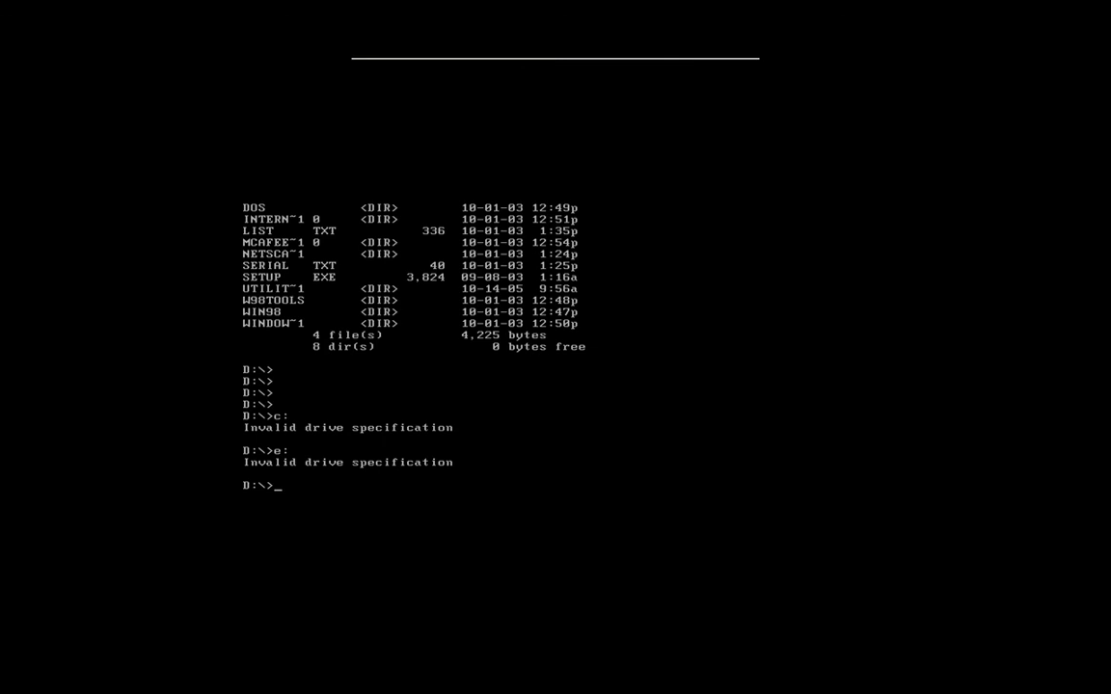
key(Return)
key(Return)
key(Return)
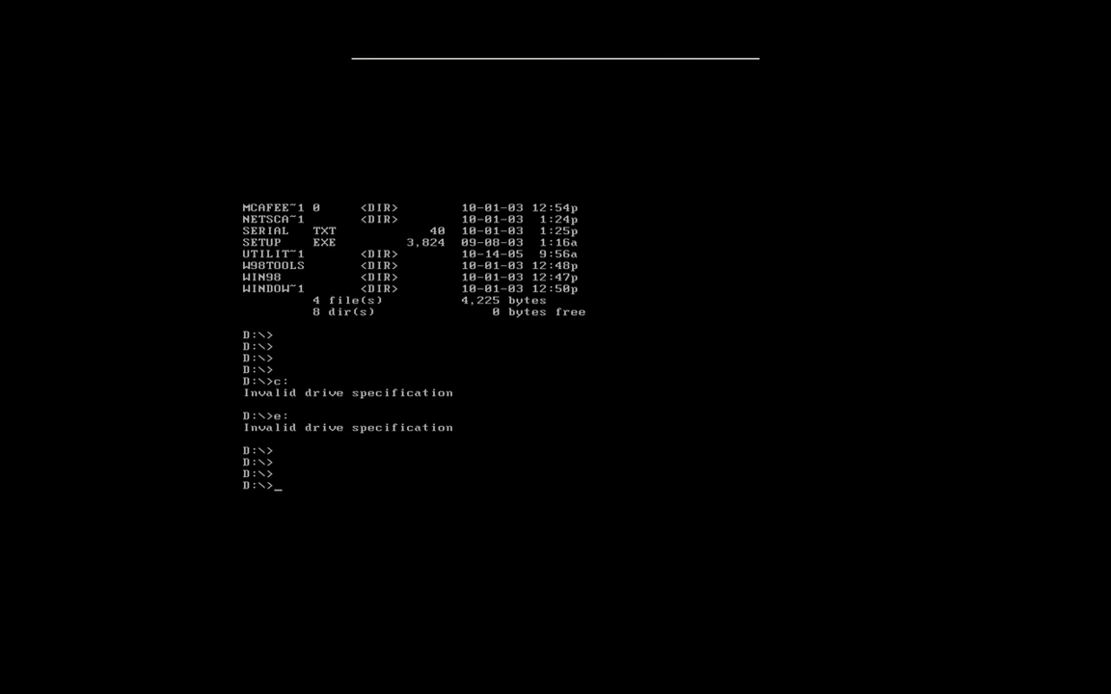
Run fdisk and enable large disk support by accepting the answer Y
text(fdisk)
key(Return)
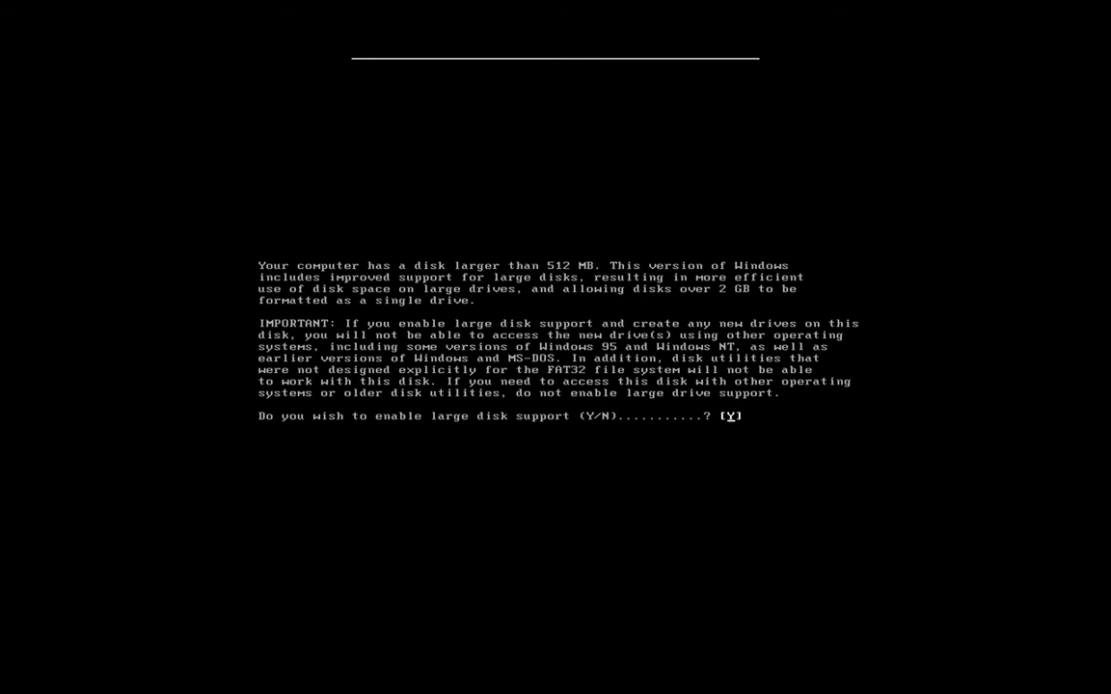
key(Return)
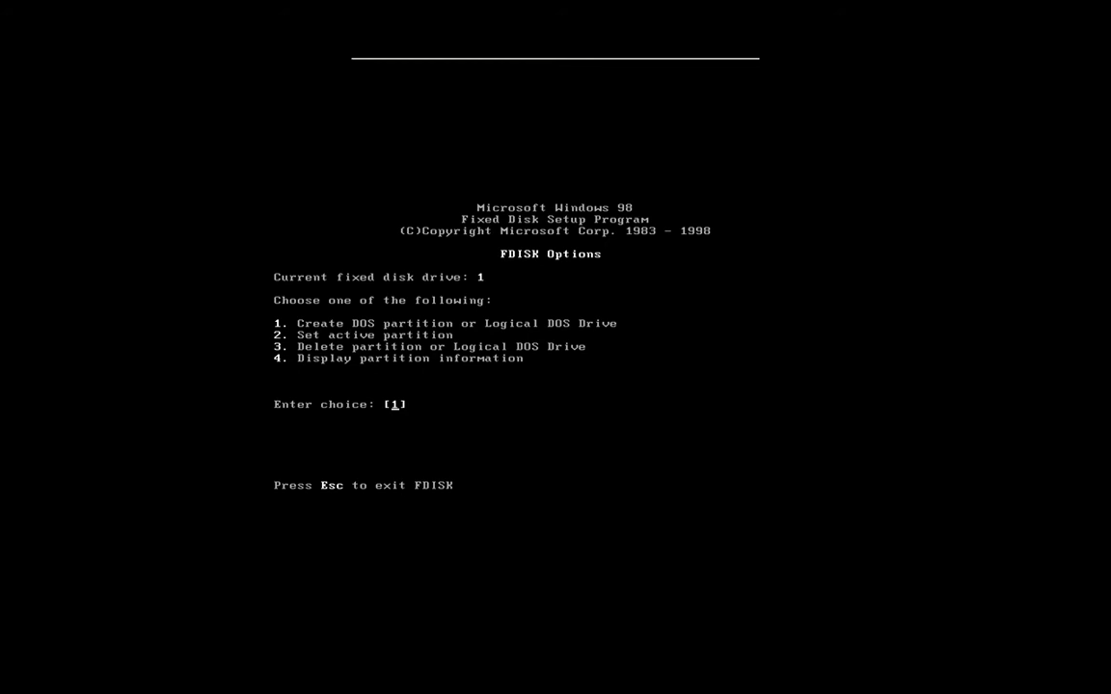
View the options for creating a DOS partition or logical DOS drive, and return to the FDISK options
text(2)
text(1)
key(Return)
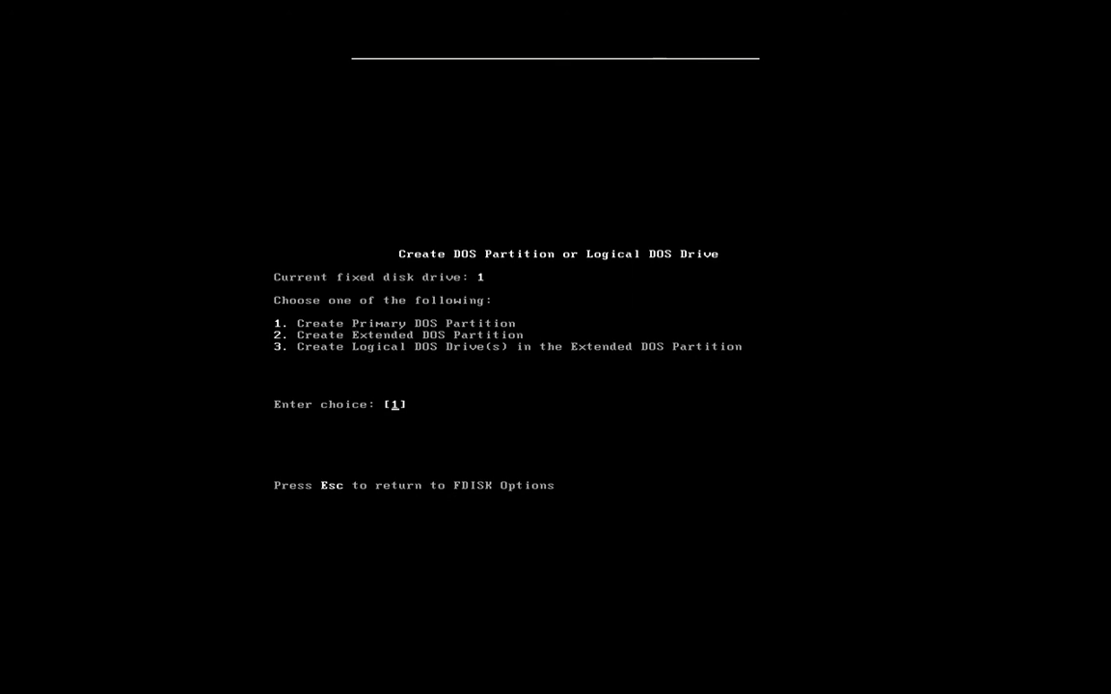
key(Escape)
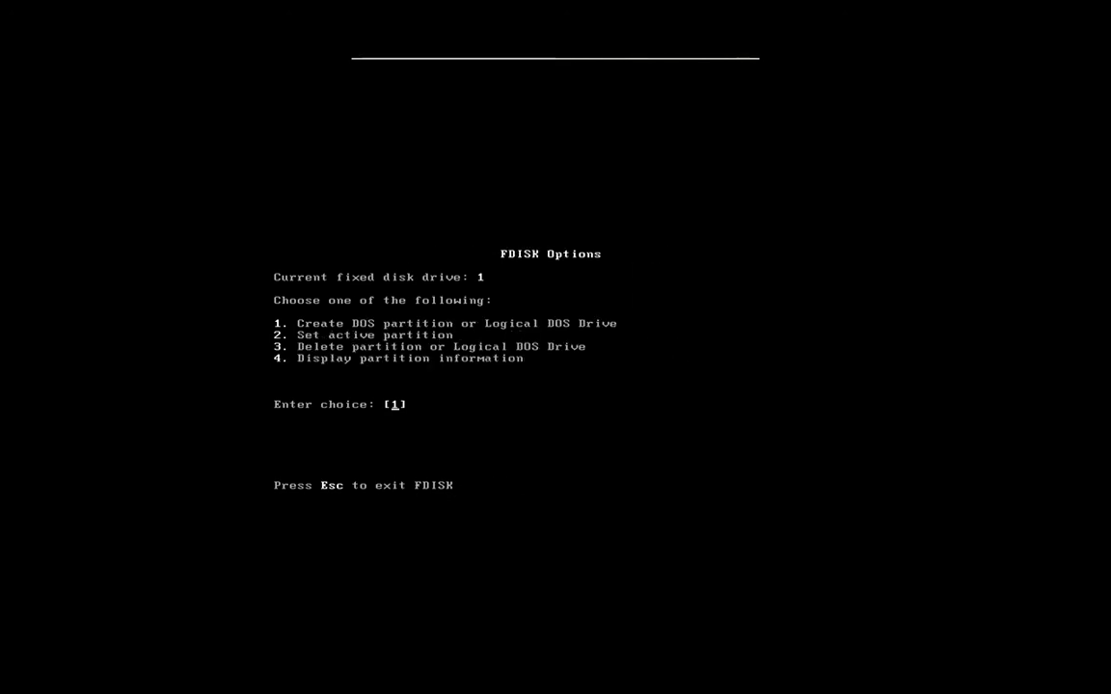
Try FDISK's Set active partition and Delete partition options on disk 1, returning to the FDISK options after each
text(2)
key(Return)
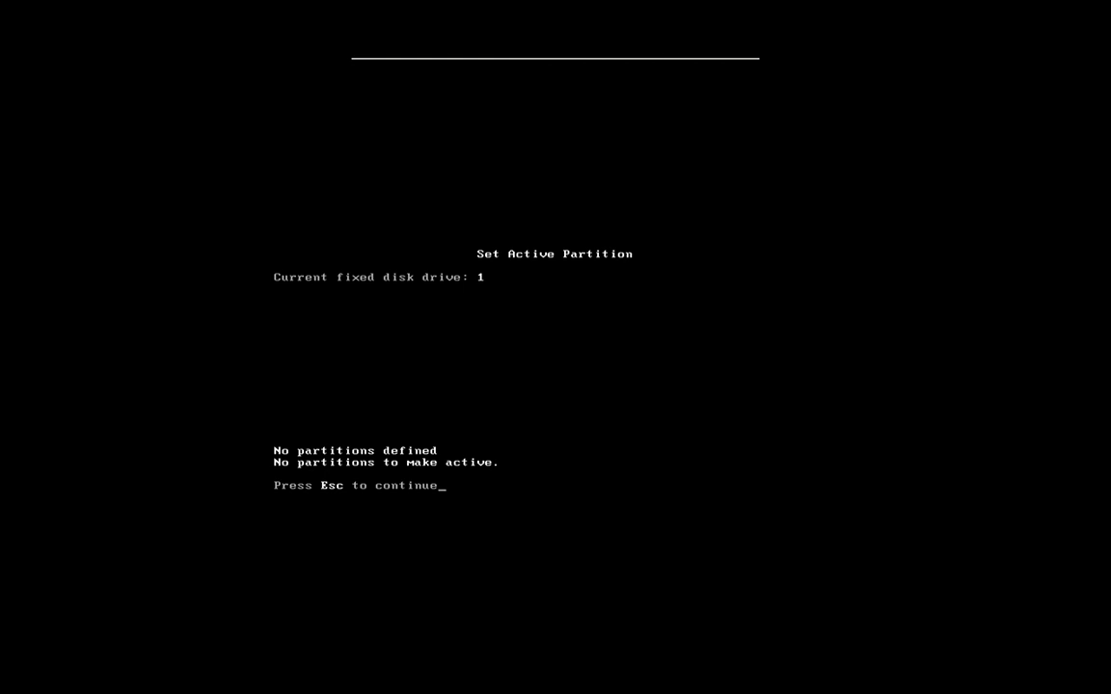
key(Escape)
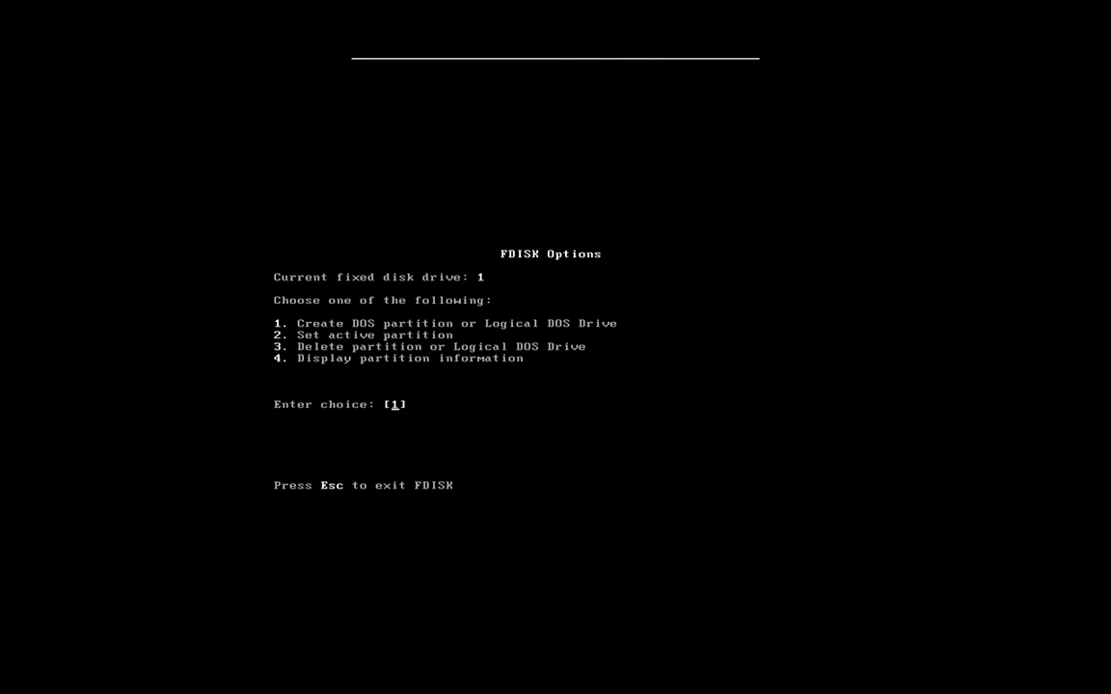
text(3)
key(Return)
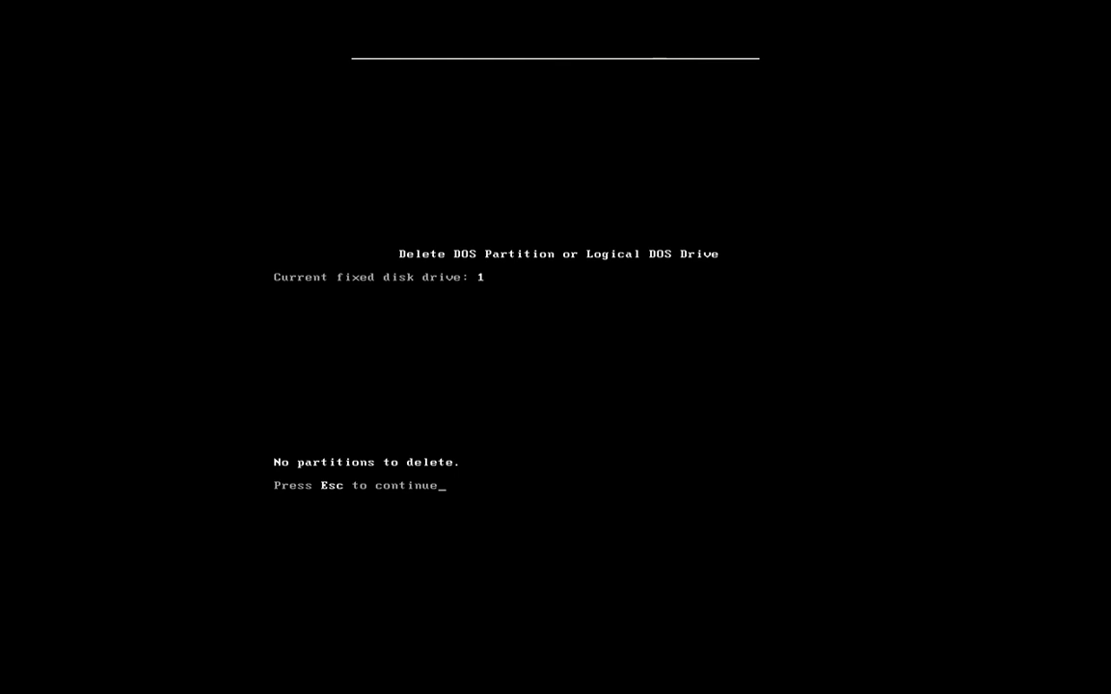
key(Escape)
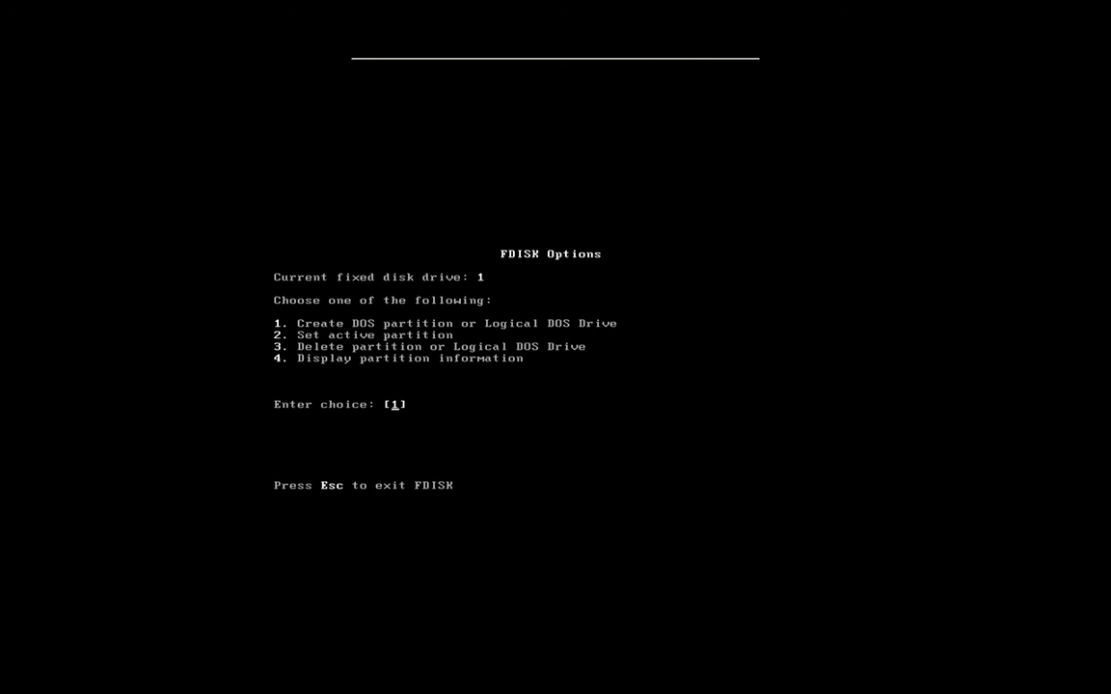
Try to create a logical DOS drive in the extended DOS partition on disk 1
text(4)
text(1)
key(Return)
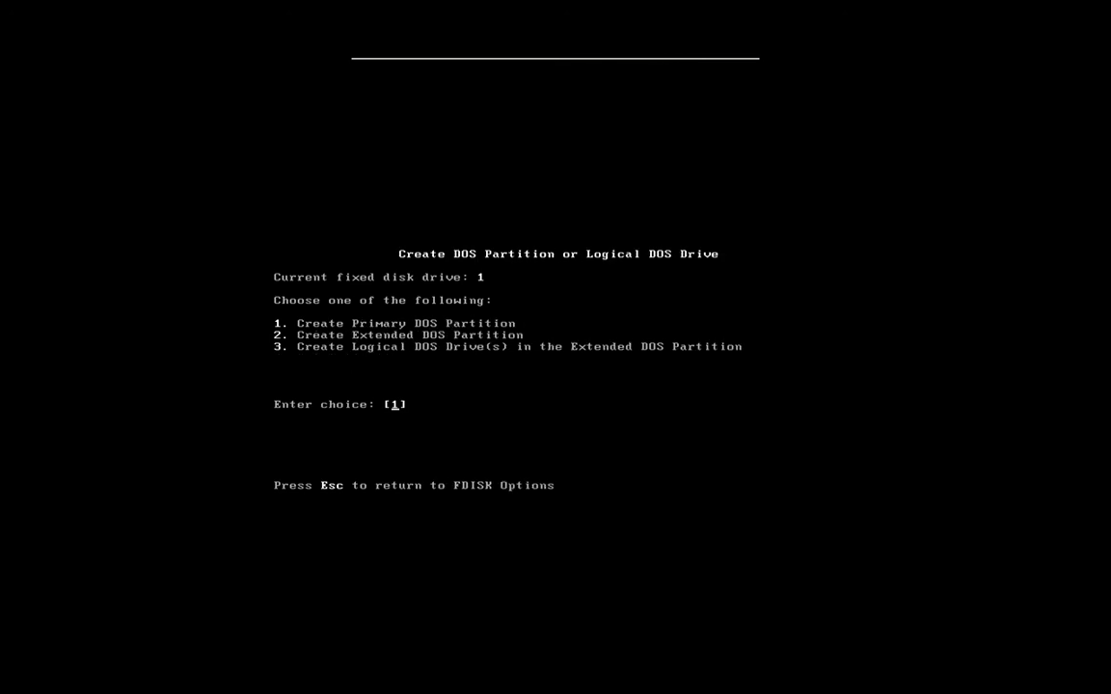
text(3)
key(Return)
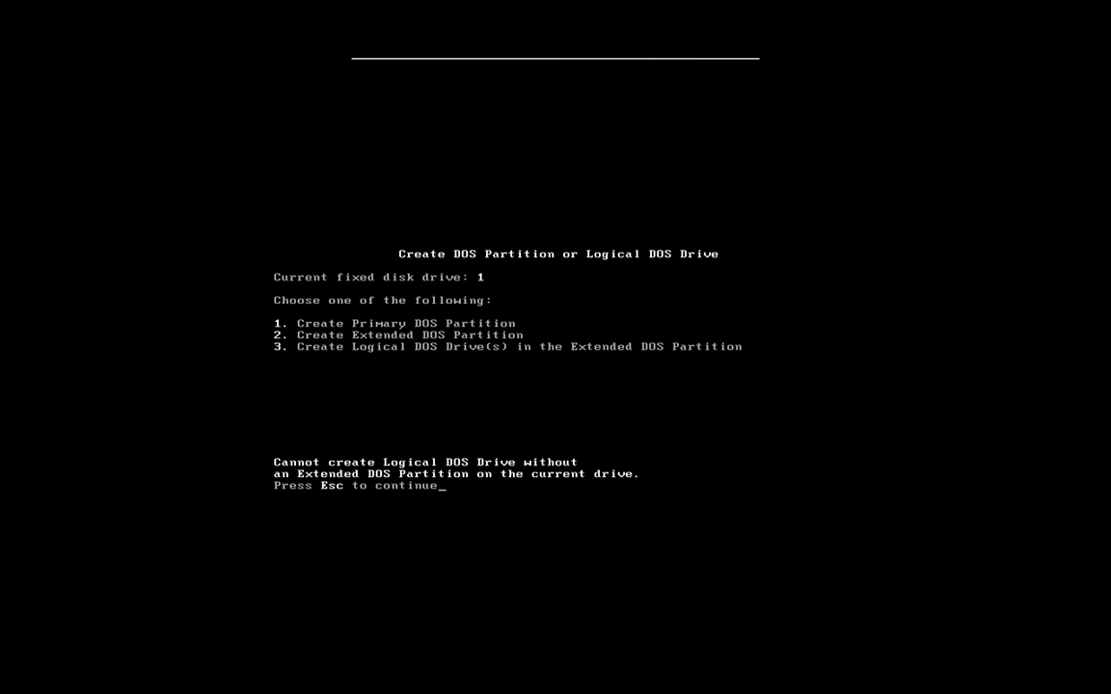
Create a primary DOS partition of 4000 MB on disk 1, declining the maximum available size
key(Escape)
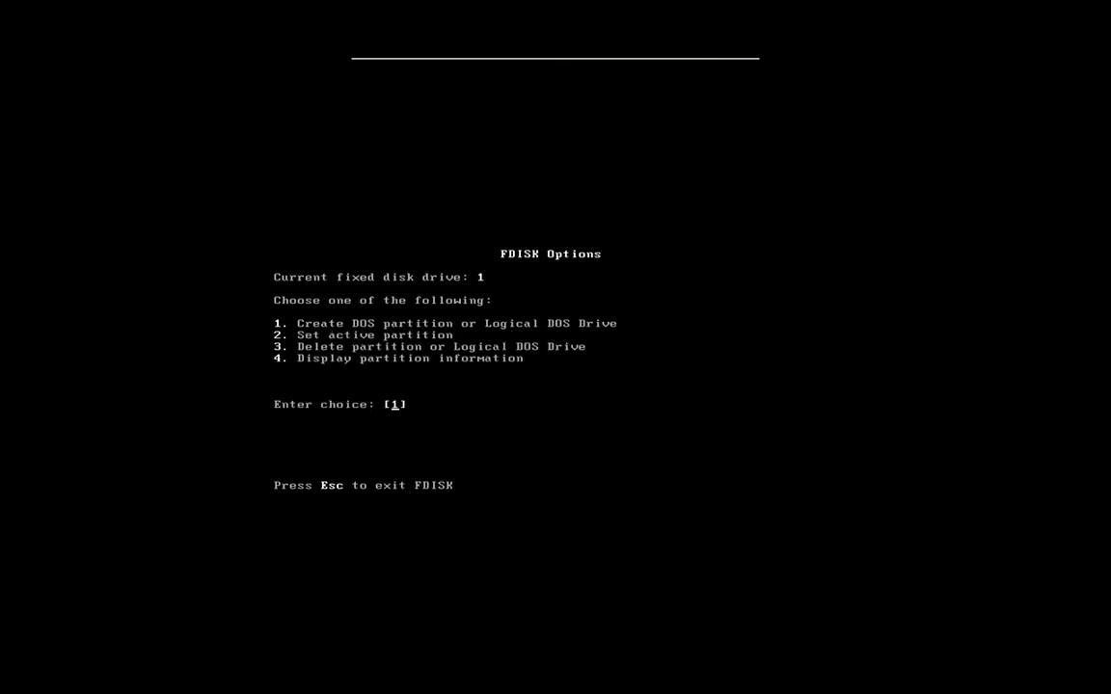
key(Return)
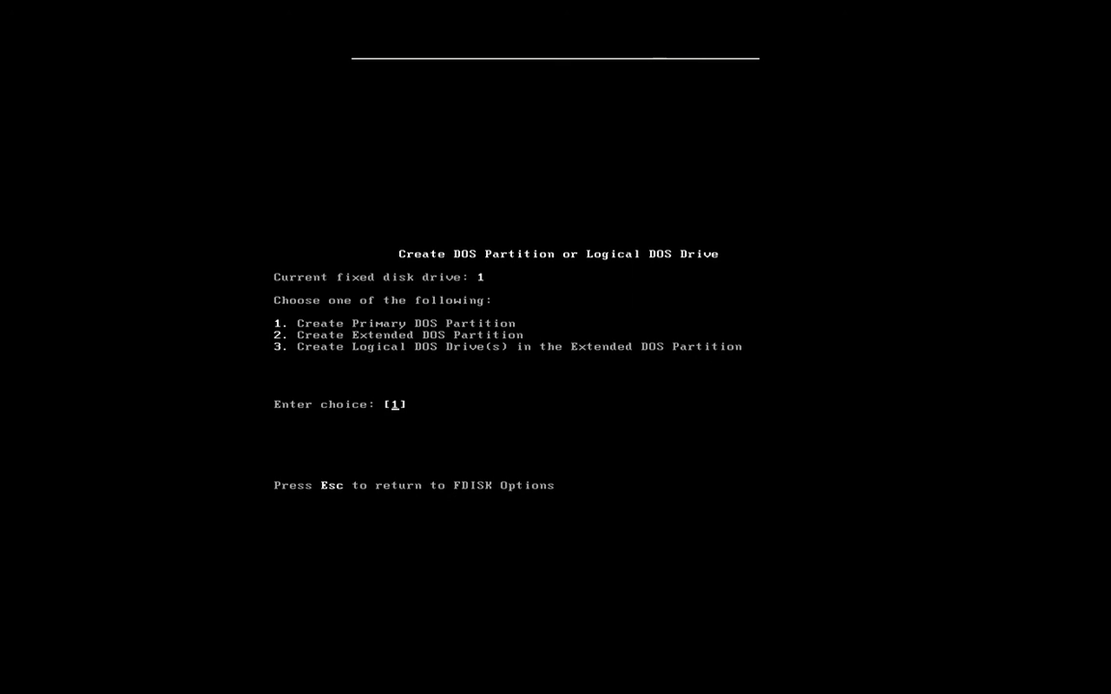
text(3)
text(1)
key(Return)
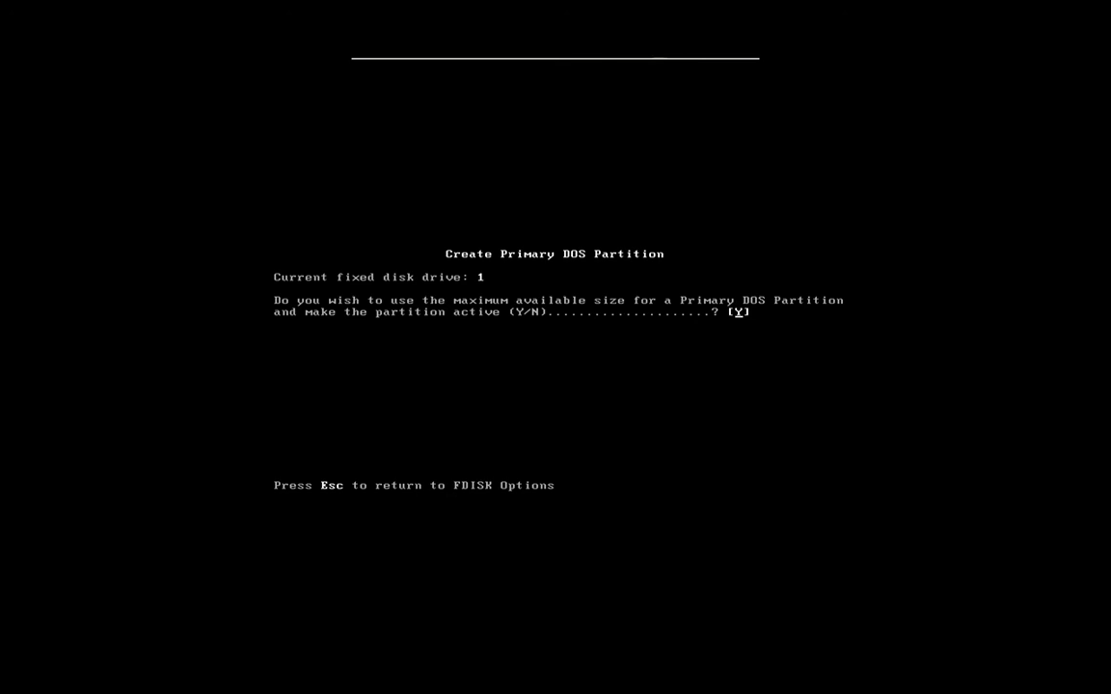
text(n)
key(Return)
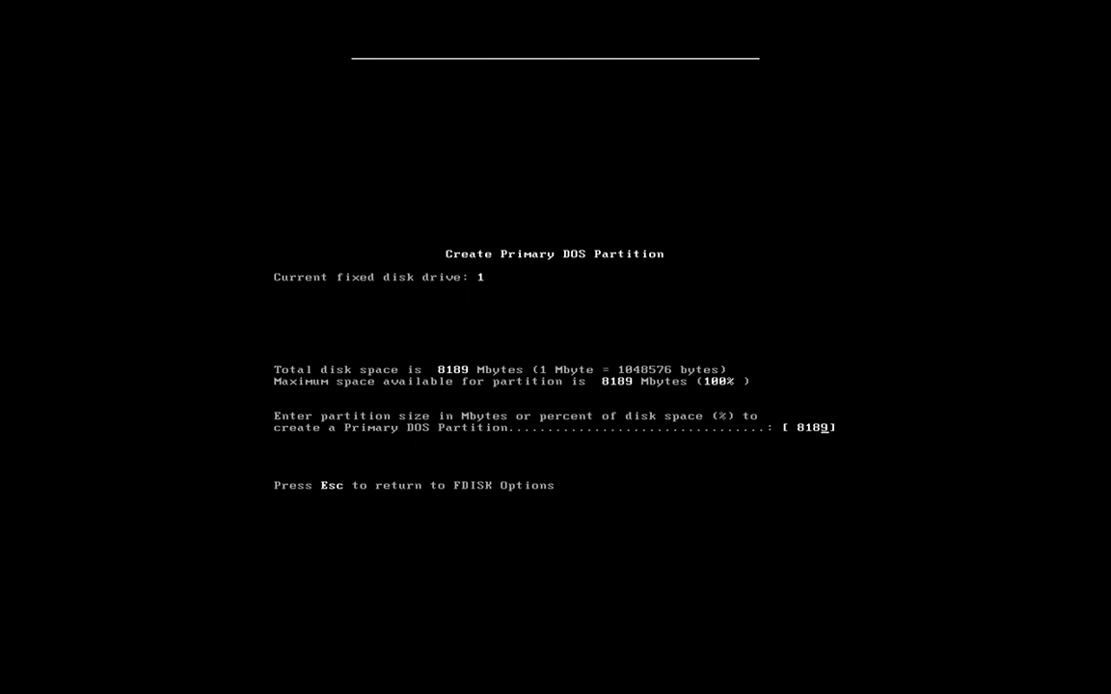
key(BackSpace)
key(BackSpace)
key(BackSpace)
key(BackSpace)
text(4000)
key(Return)
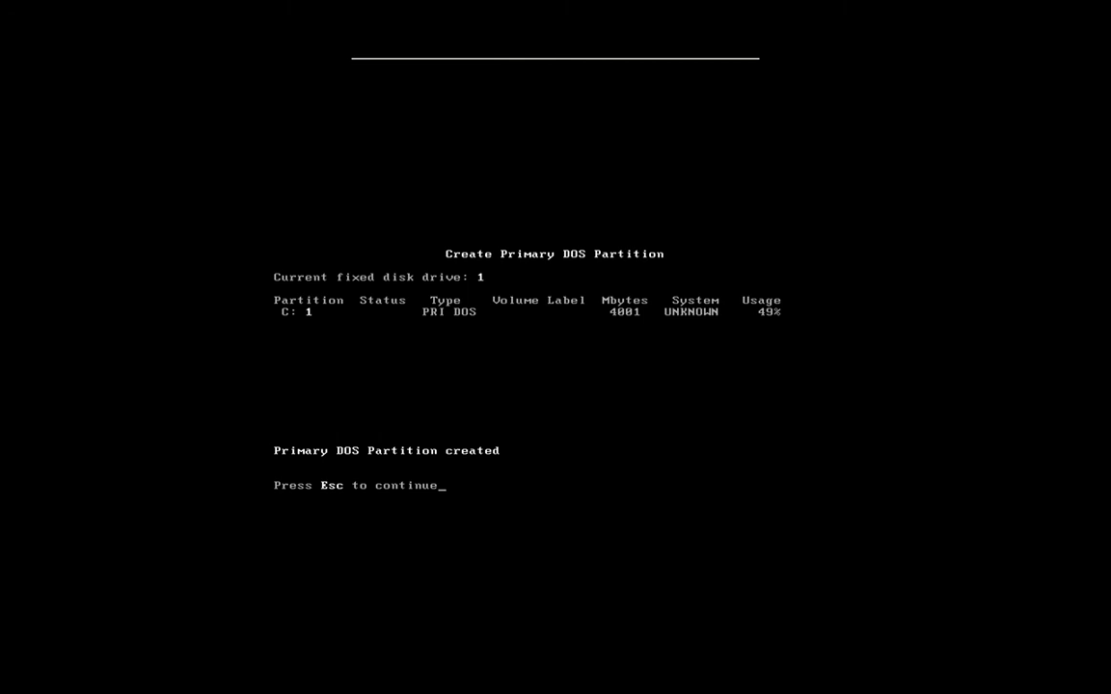
key(Escape)
Display the partition information for disk 1 and return to the FDISK options
text(4)
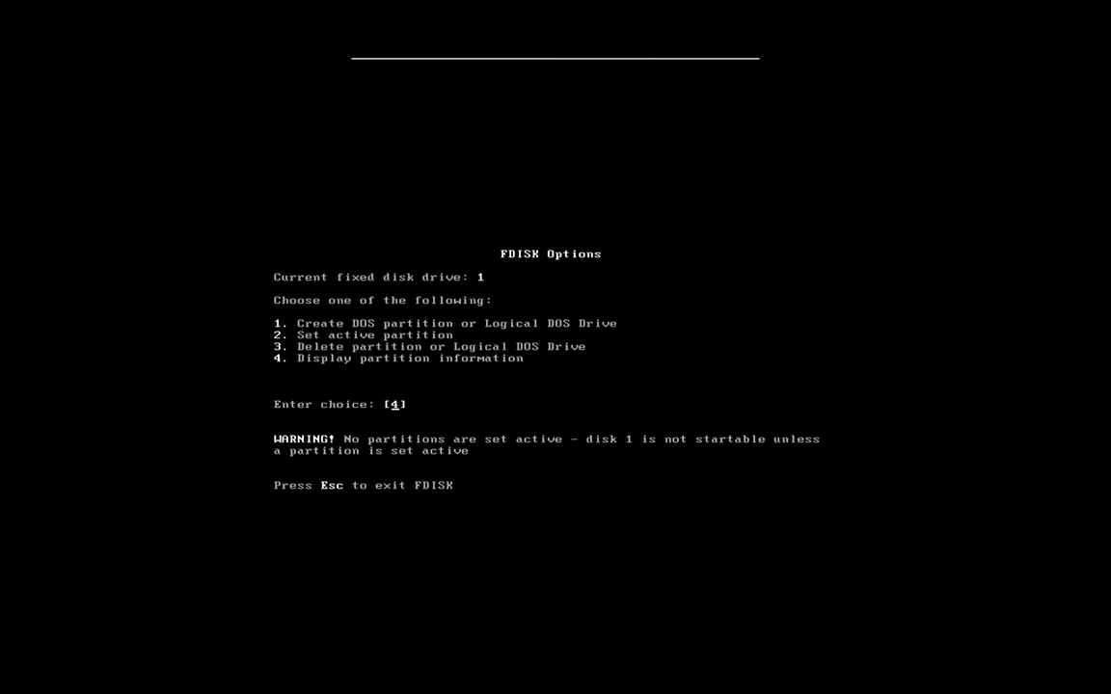
key(Return)
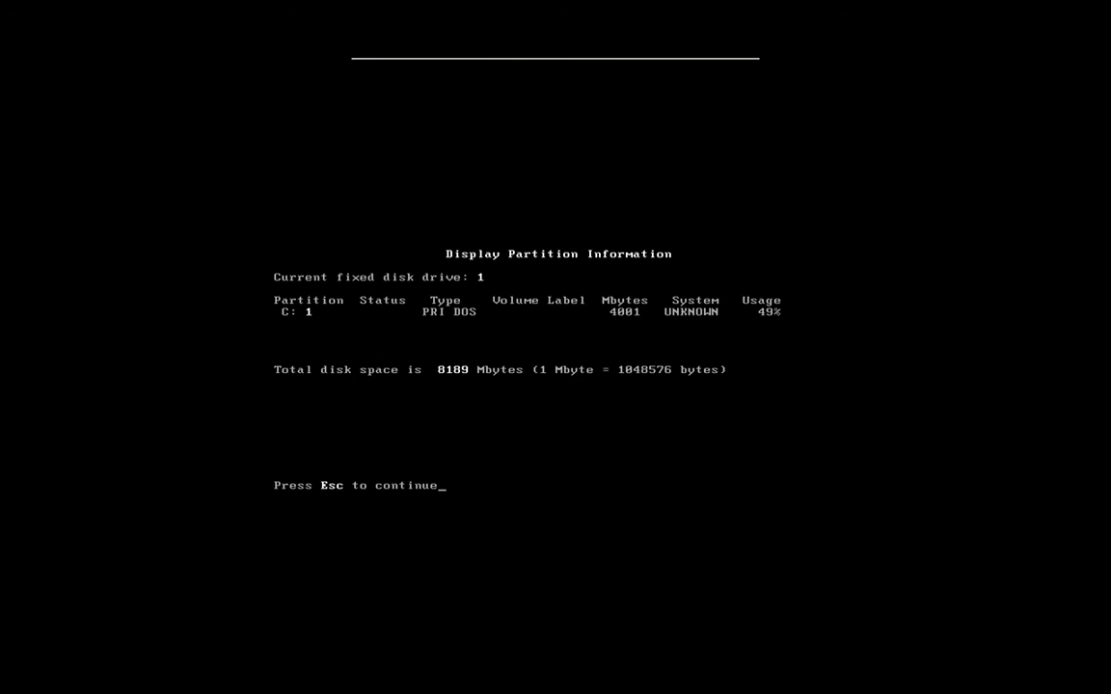
key(Escape)
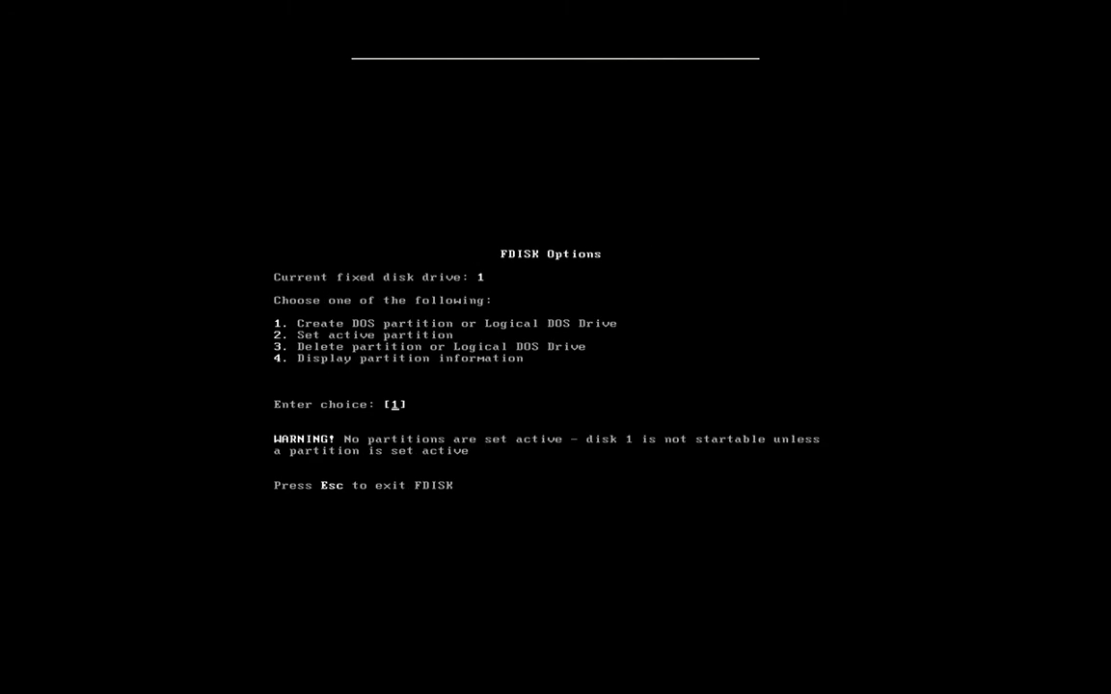
Create an extended DOS partition on disk 1 with the offered size of 4189 MB, and return to the FDISK options
key(Return)
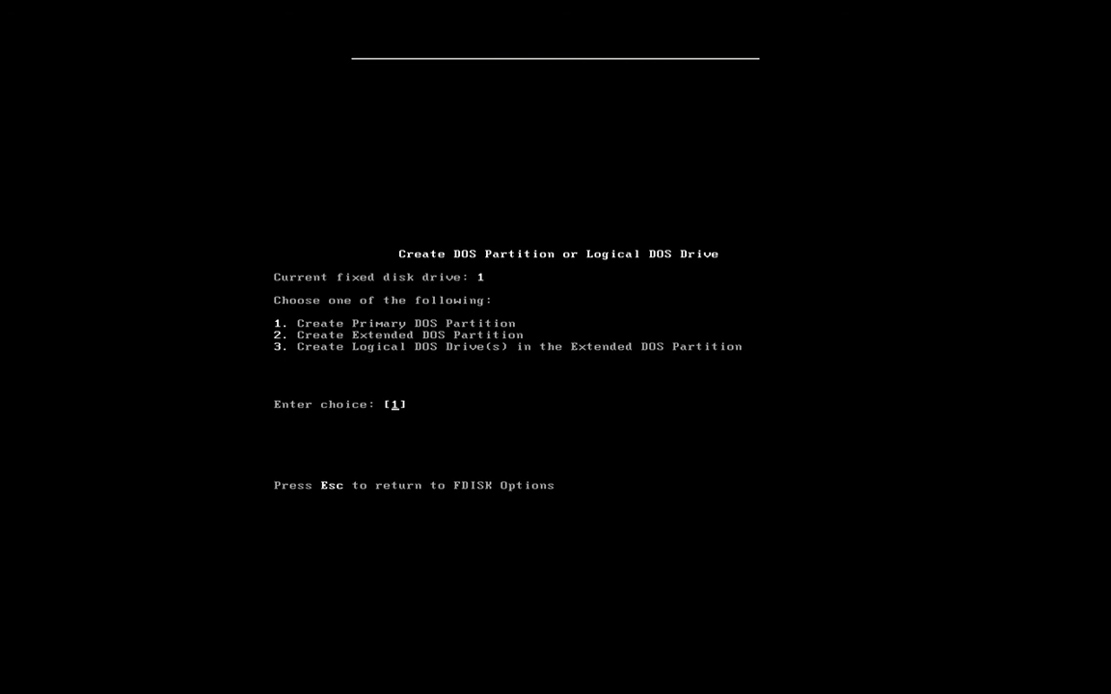
text(2)
key(Return)
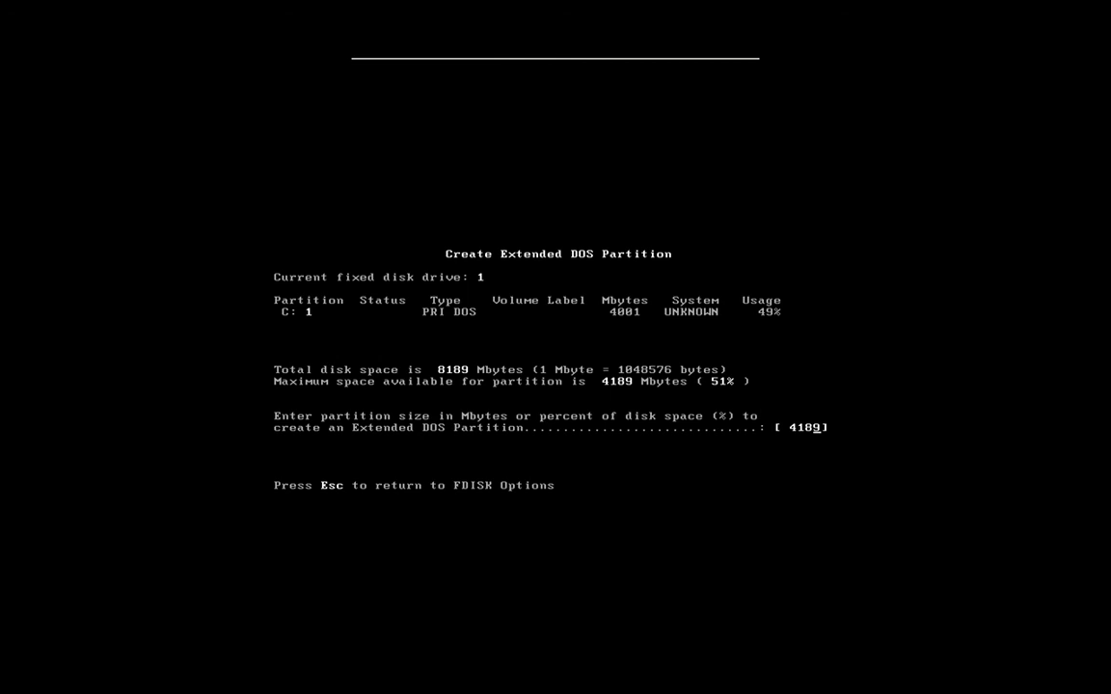
key(Return)
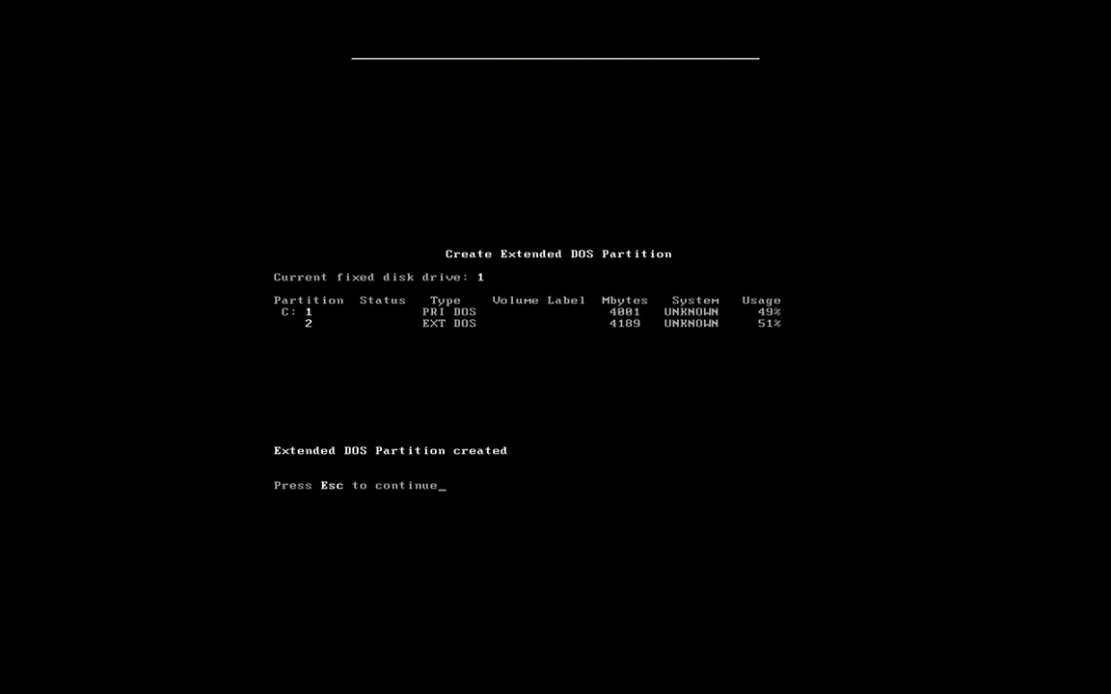
key(Escape)
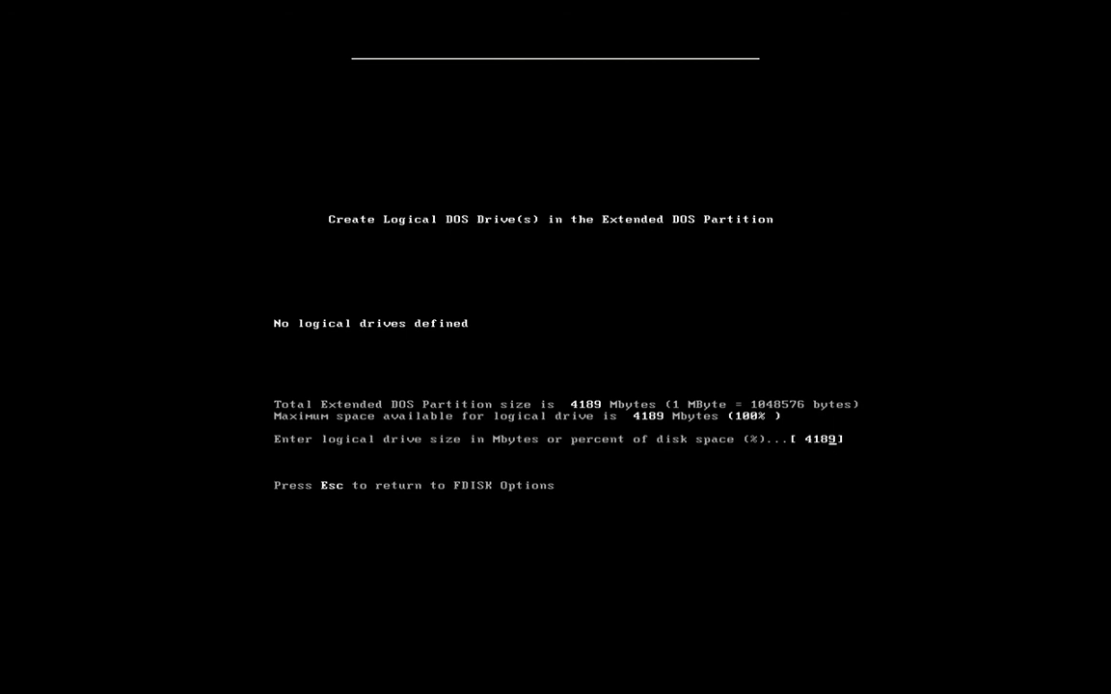
click(320, 269)
key(Escape)
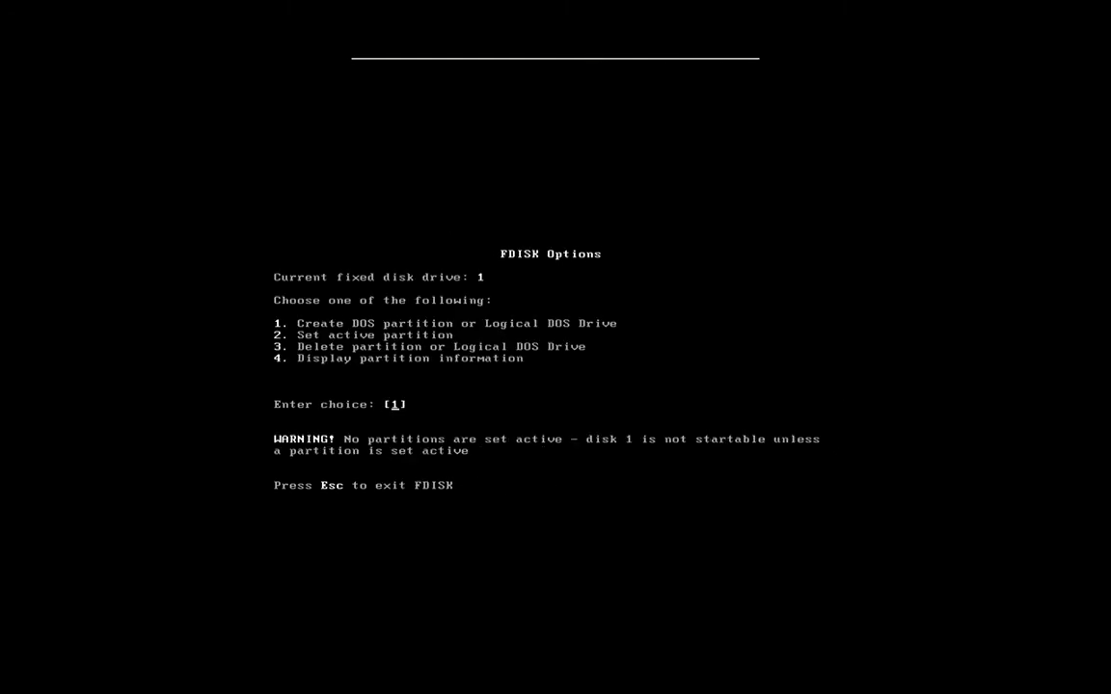
Create a 2000 MB logical DOS drive in the extended DOS partition
key(Return)
key(3)
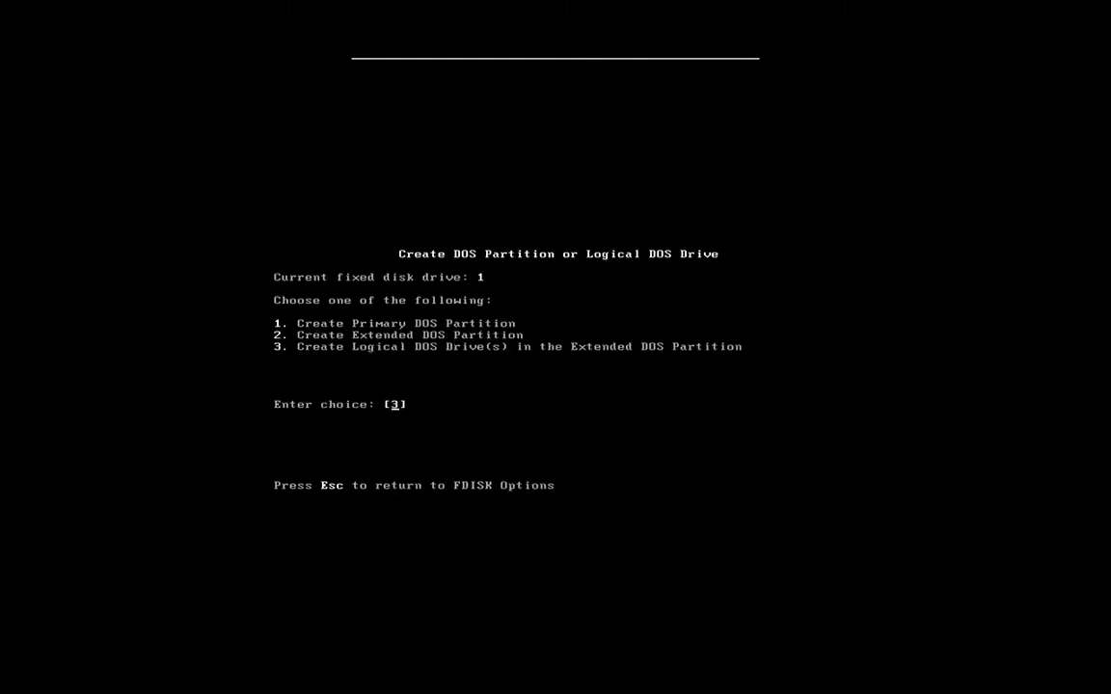
key(Return)
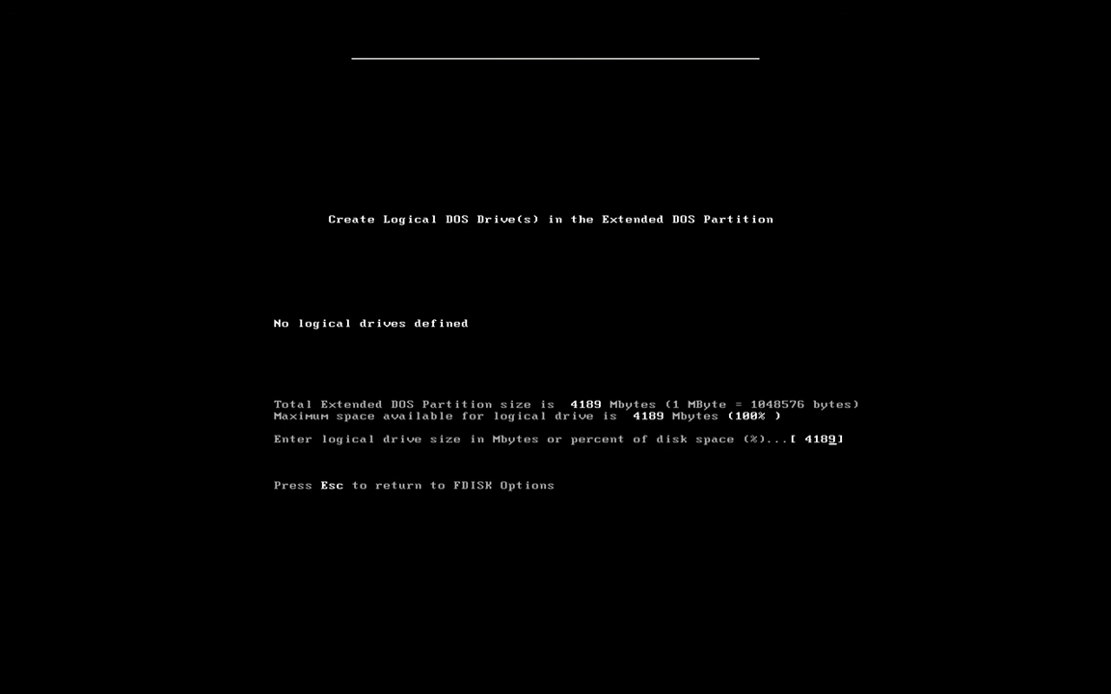
key(BackSpace)
key(BackSpace)
key(BackSpace)
key(BackSpace)
text(2000)
key(Return)
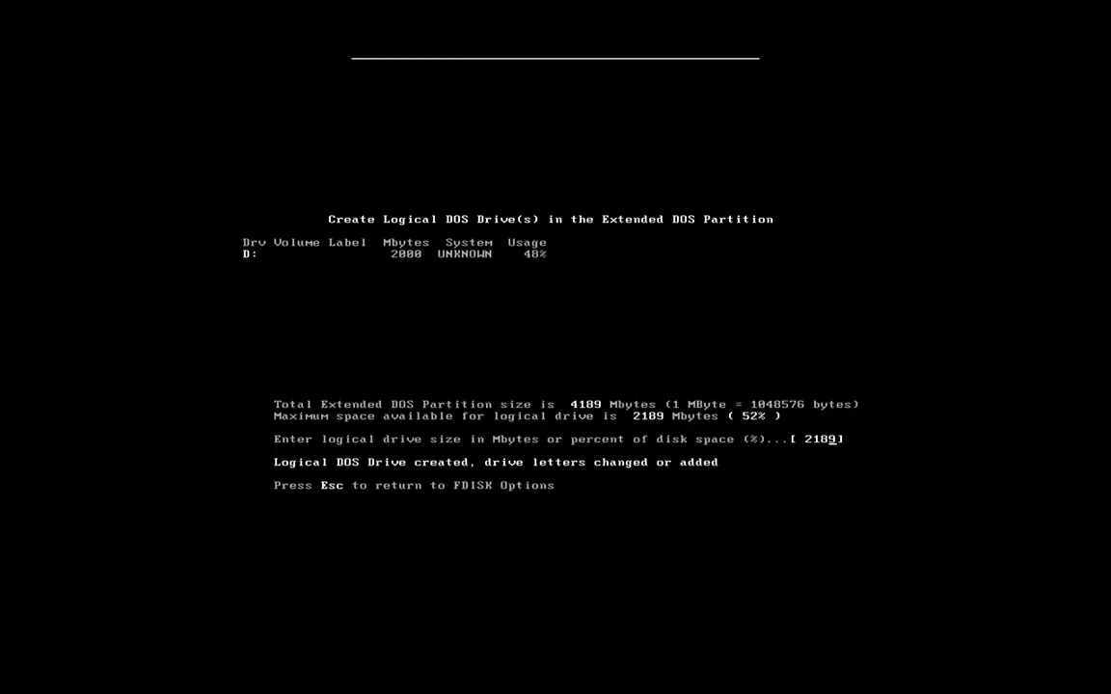
Create a second logical DOS drive of 1000 MB and assign the remaining space to a third one
key(BackSpace)
key(BackSpace)
key(BackSpace)
key(BackSpace)
text(1000)
key(Return)
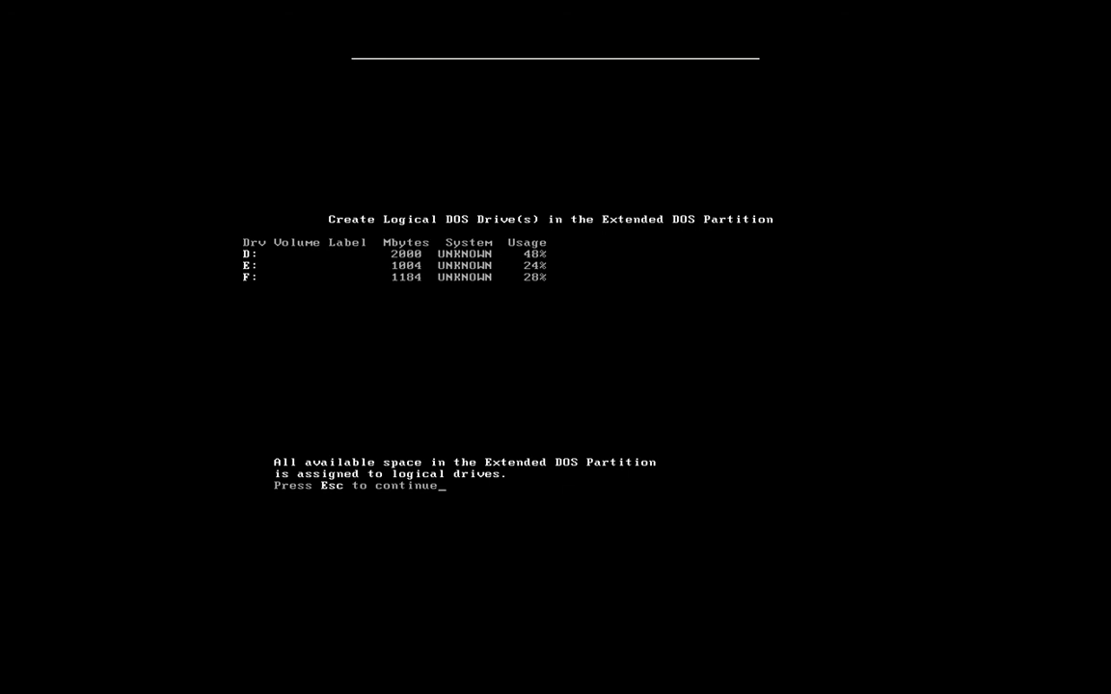
key(Escape)
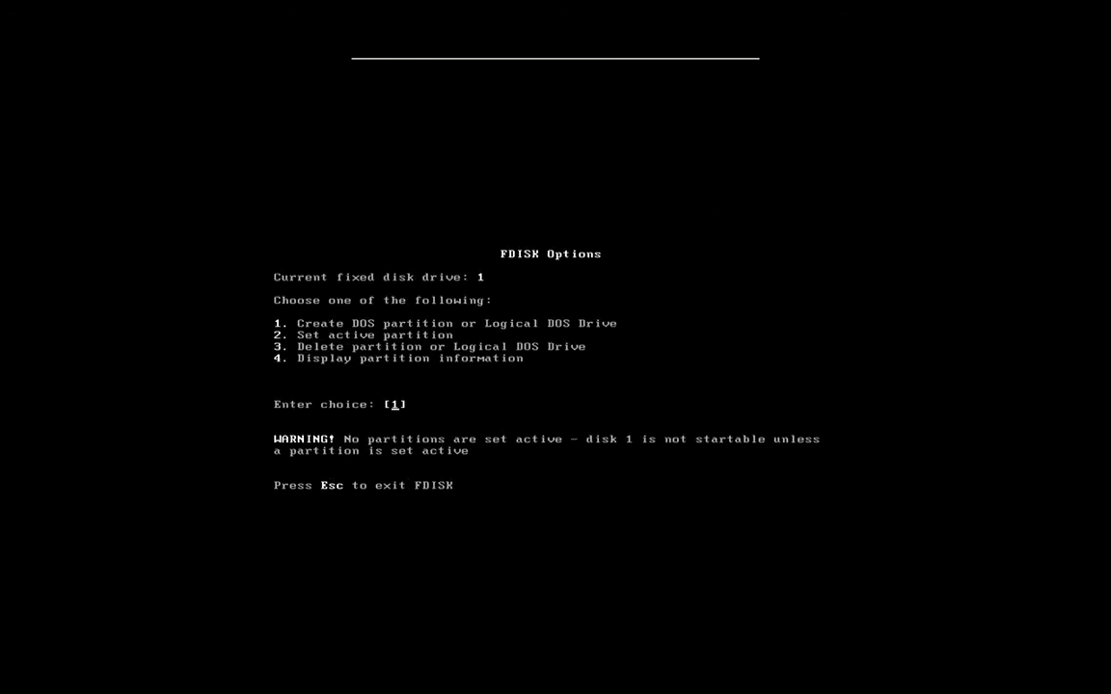
Display disk 1's partition information along with its logical drive information, and return to the FDISK options
text(4)
key(Return)
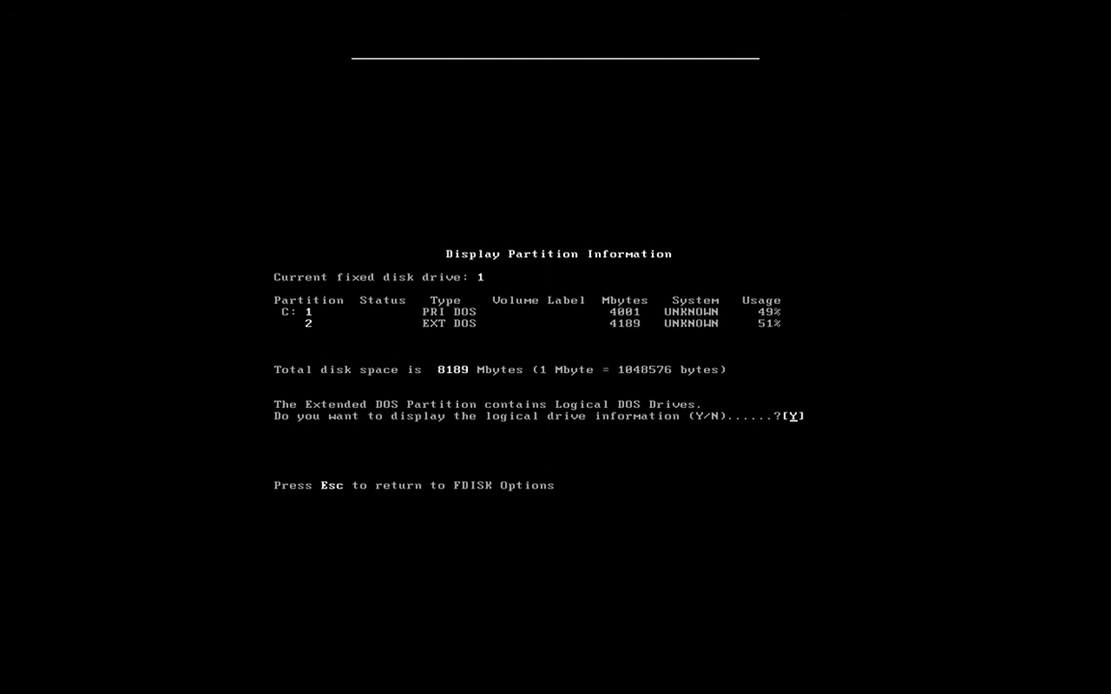
text(n)
text(y)
key(Return)
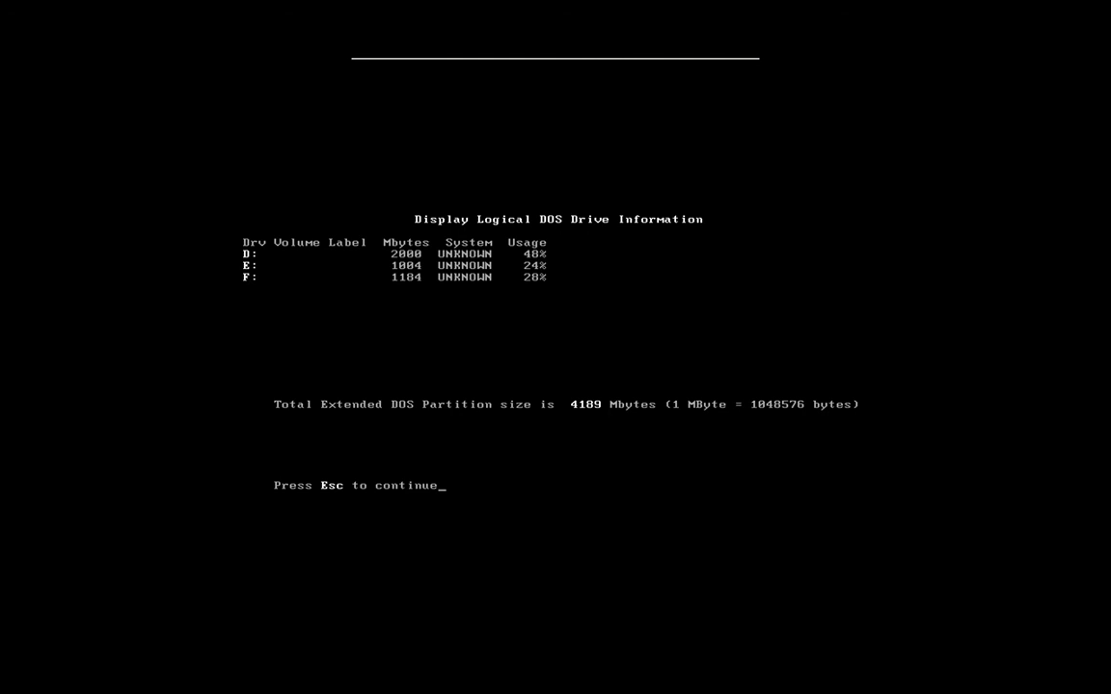
key(Escape)
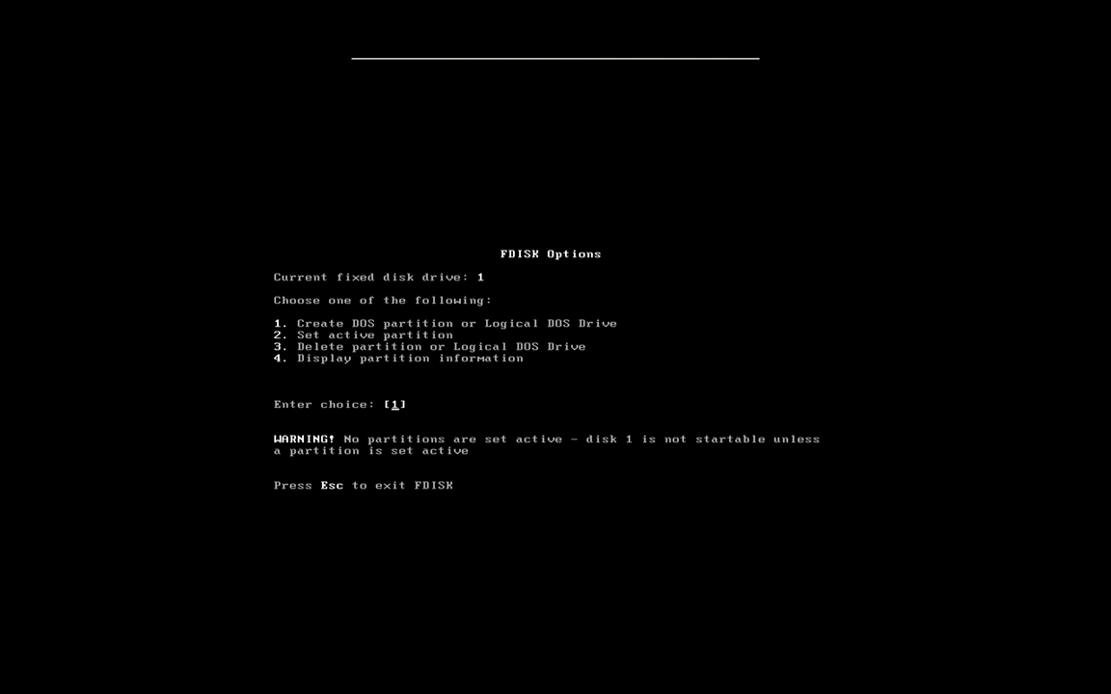
Set partition 1, the primary DOS partition, as the active partition on disk 1
key(2)
key(Return)
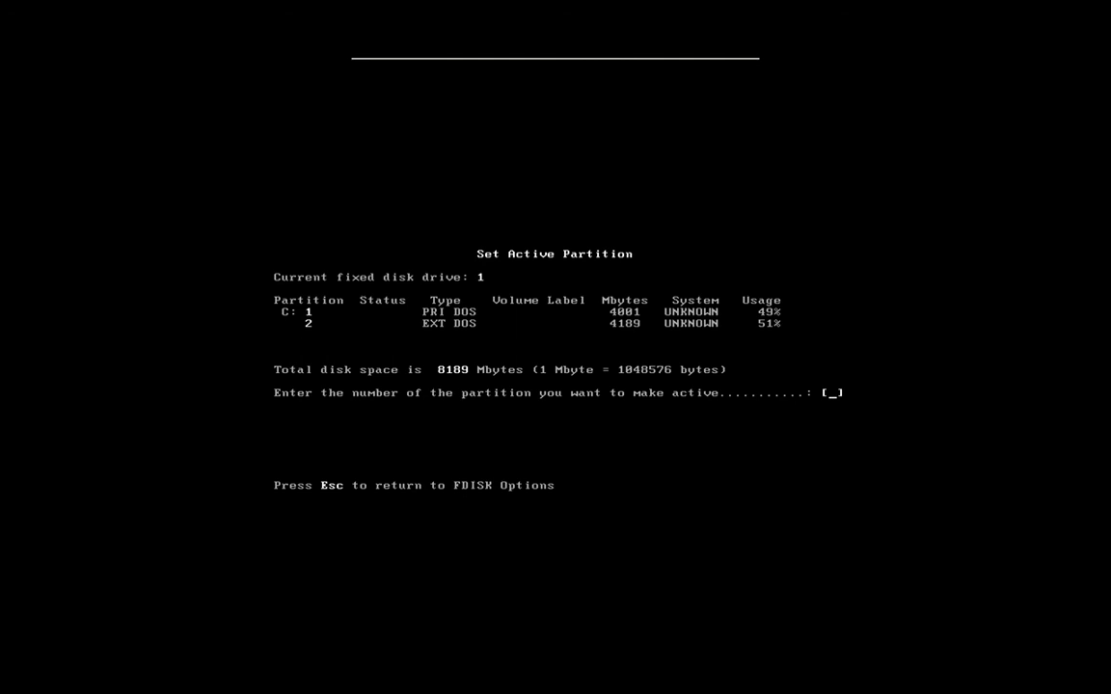
text(1)
key(ctrl+alt)
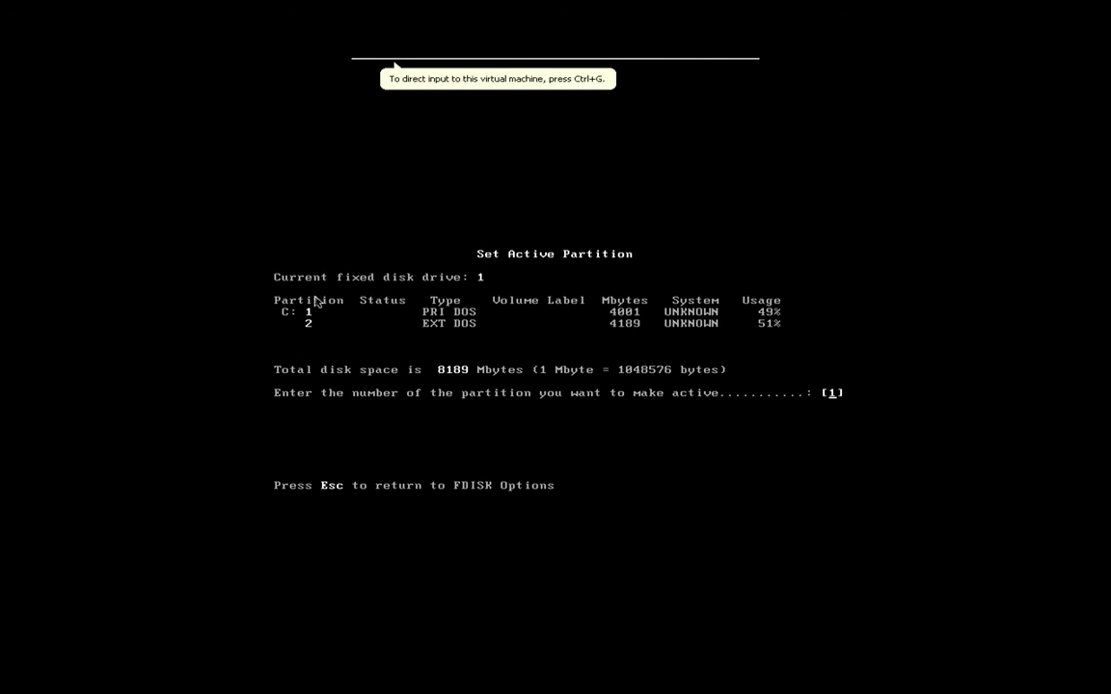
click(379, 316)
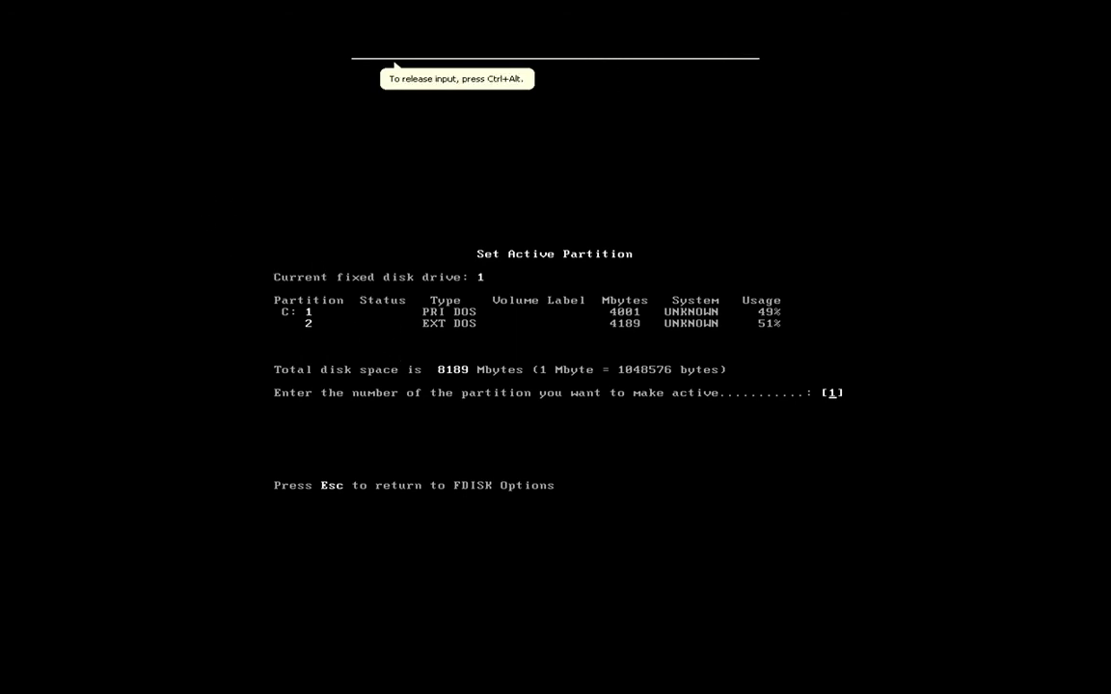
key(Return)
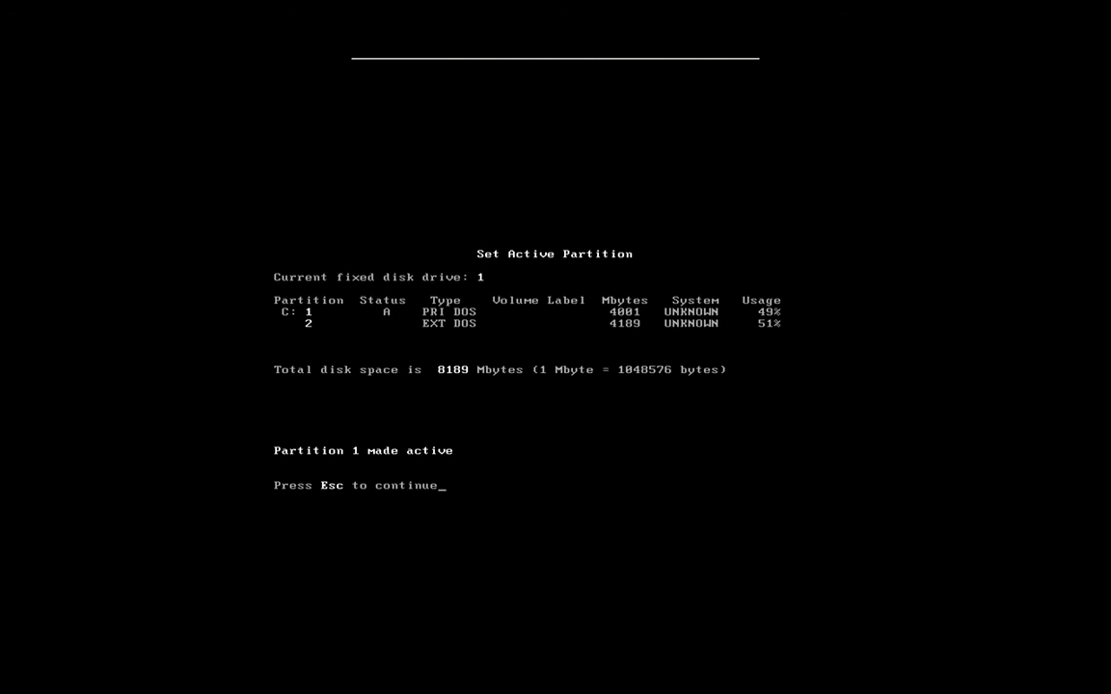
key(Escape)
Review the partition status and the logical DOS drives of disk 1, and return to the FDISK options
text(4)
key(Return)
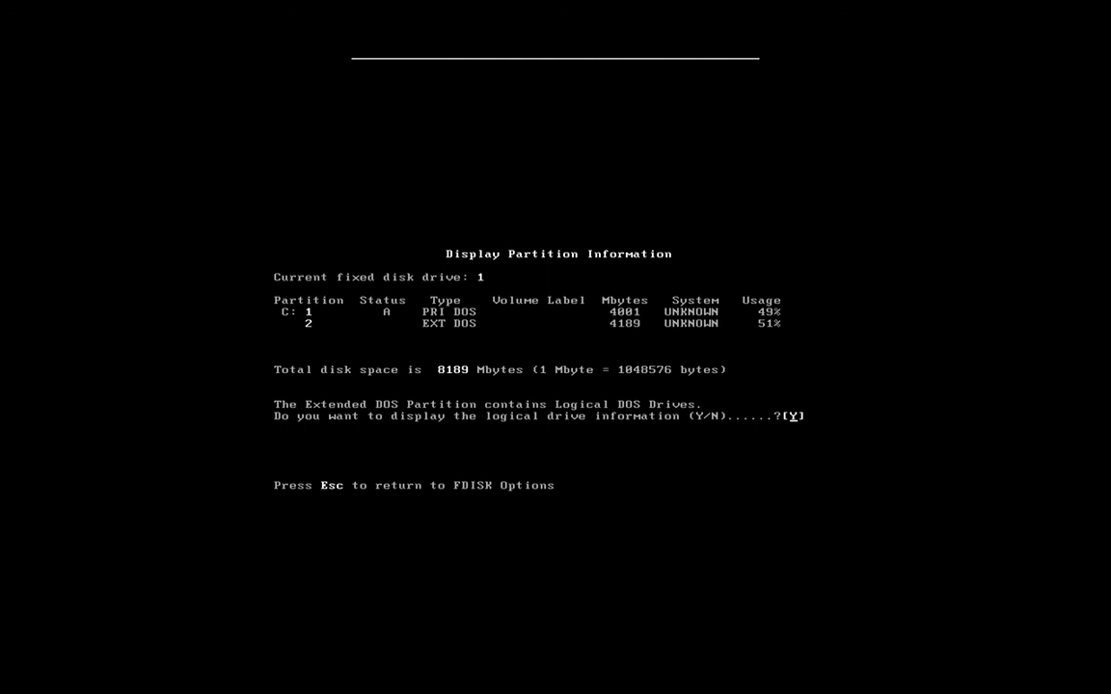
key(Return)
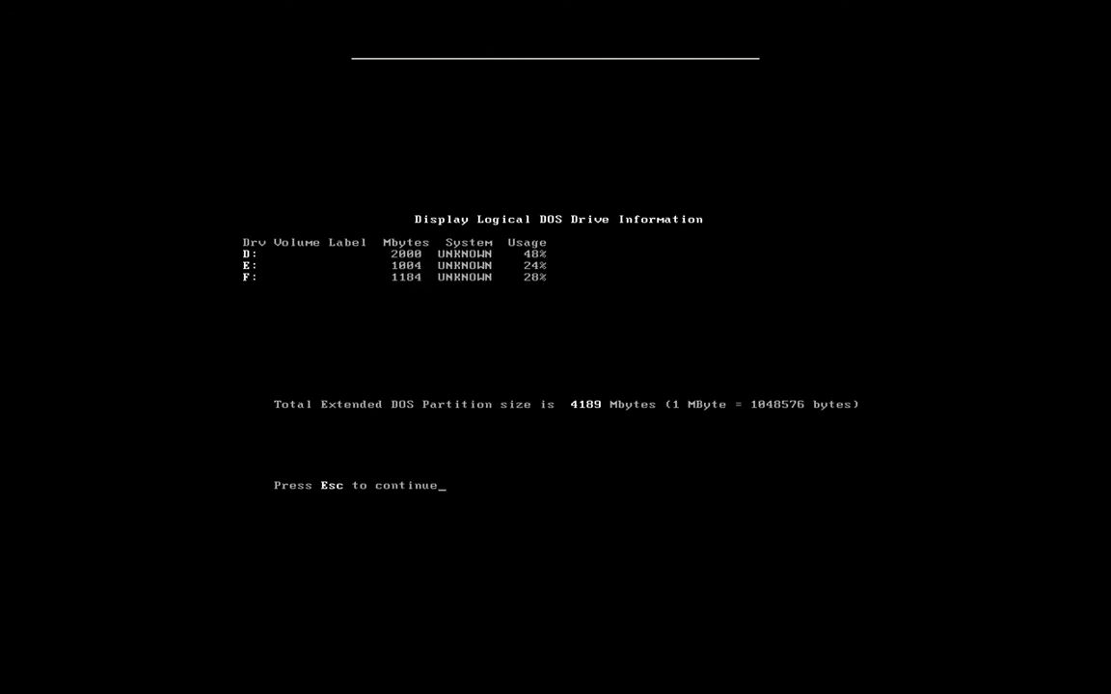
key(Escape)
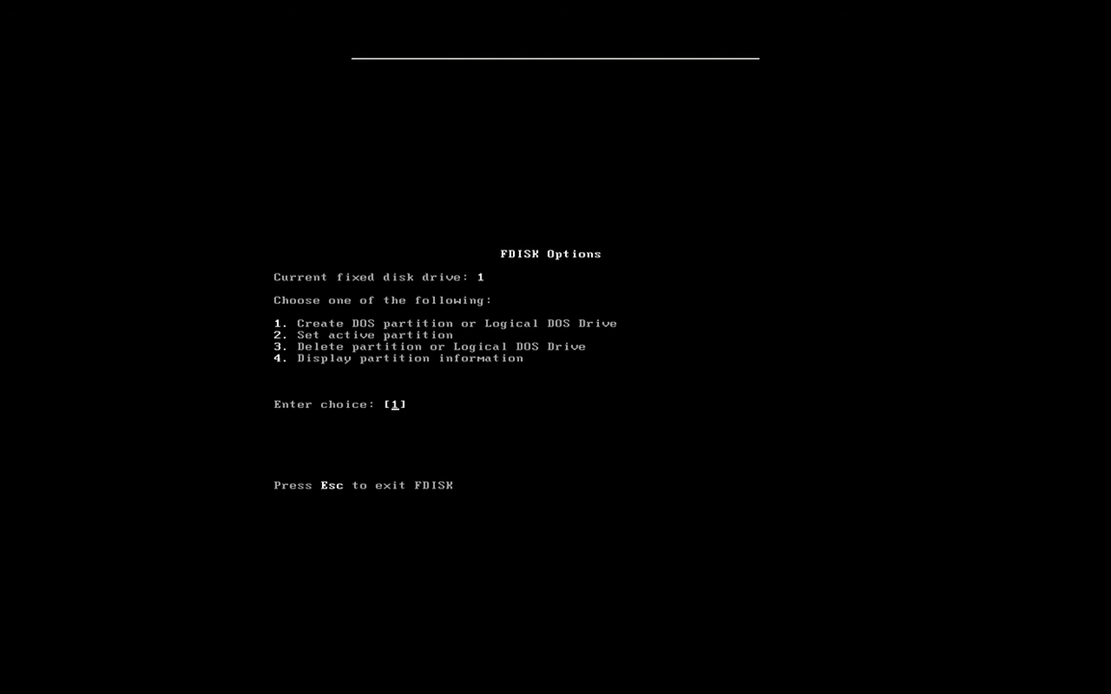
Delete logical DOS drive F from the extended DOS partition, leaving the volume label empty and confirming the deletion
text(3)
key(Return)
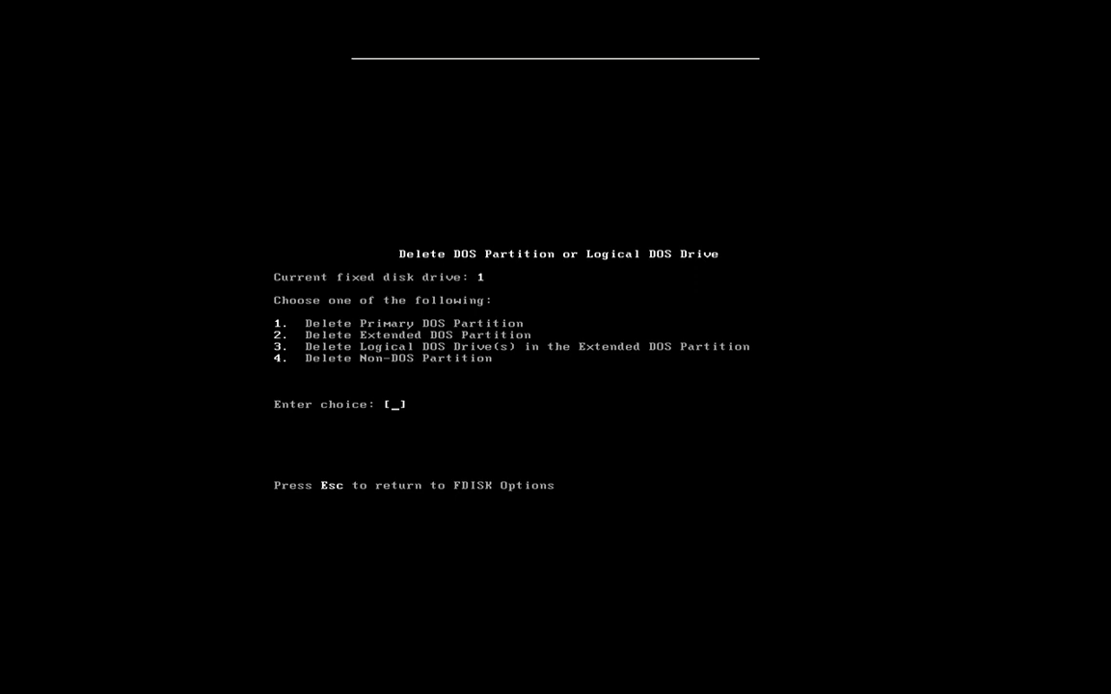
text(4)
key(BackSpace)
key(Return)
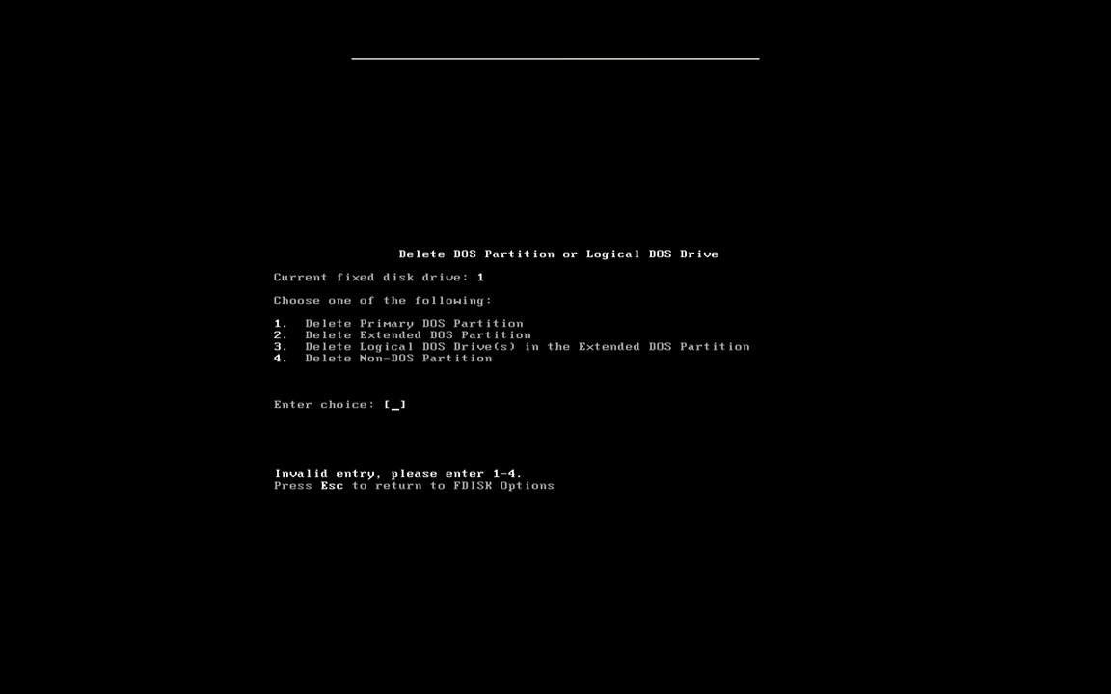
text(3)
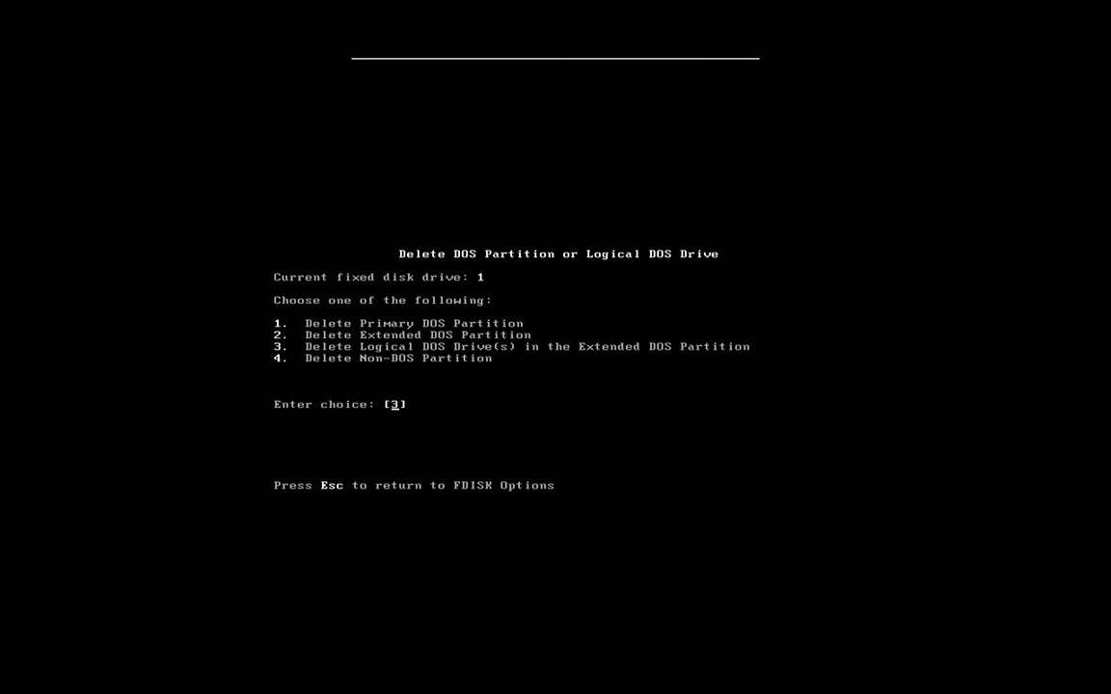
key(Return)
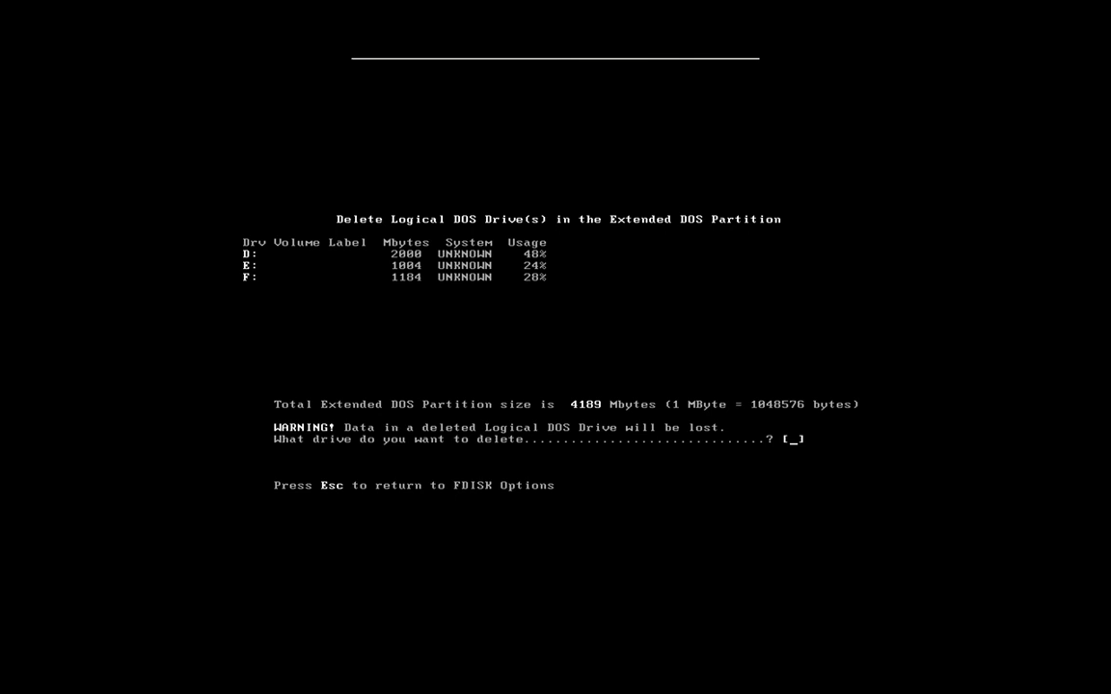
text(F)
key(Return)
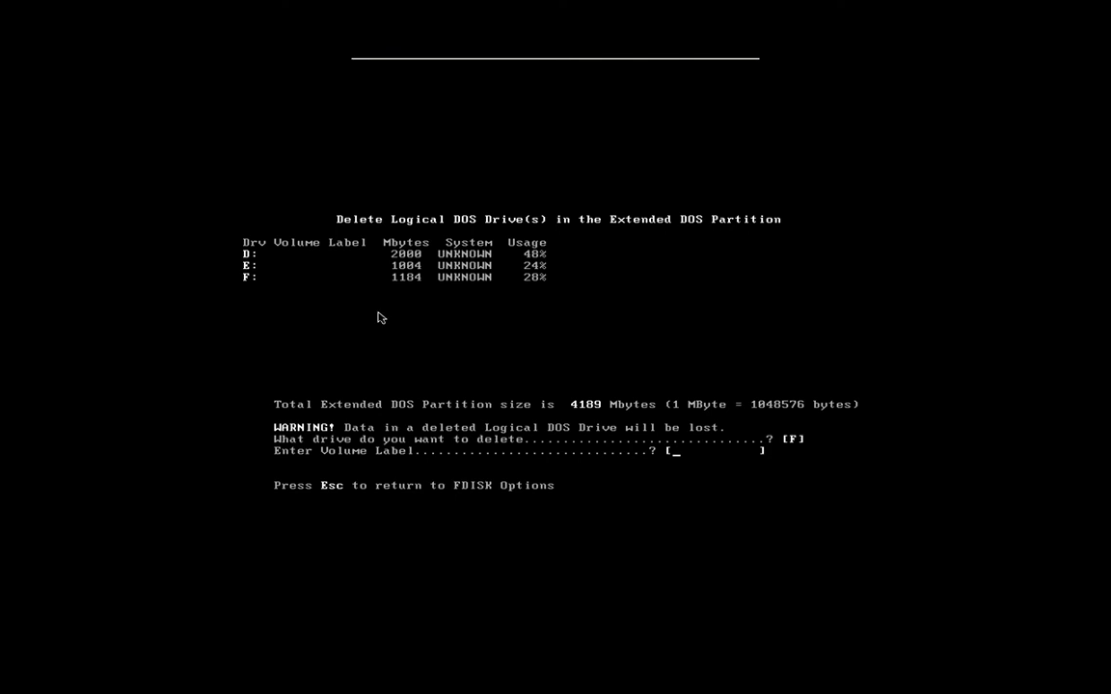
click(303, 266)
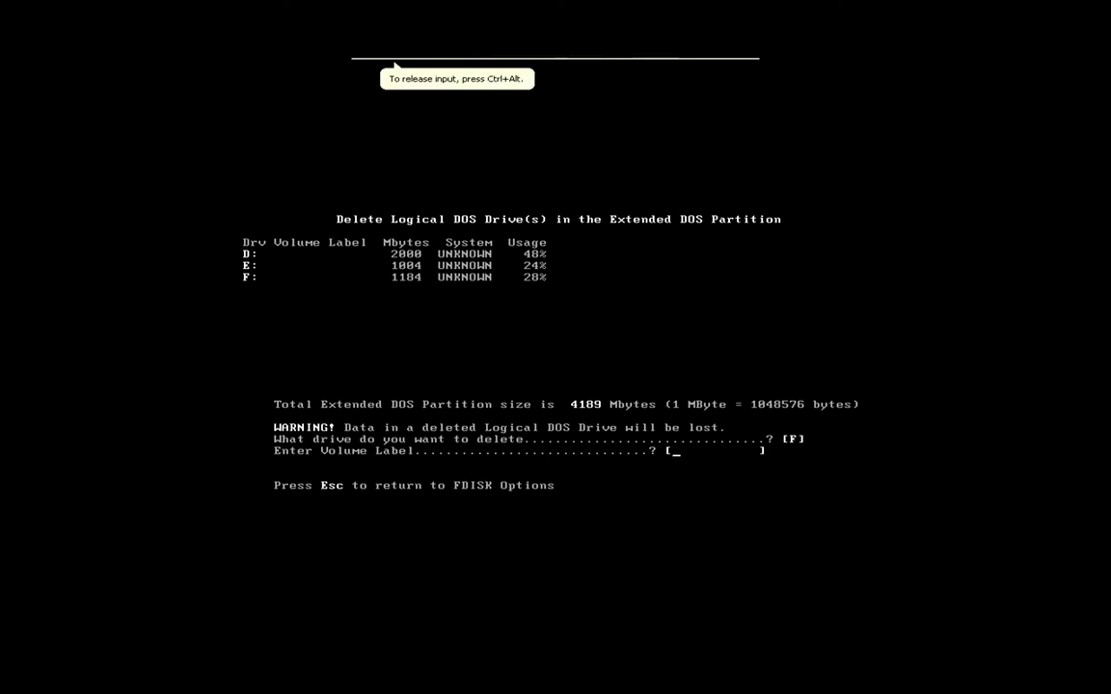
key(ctrl+alt)
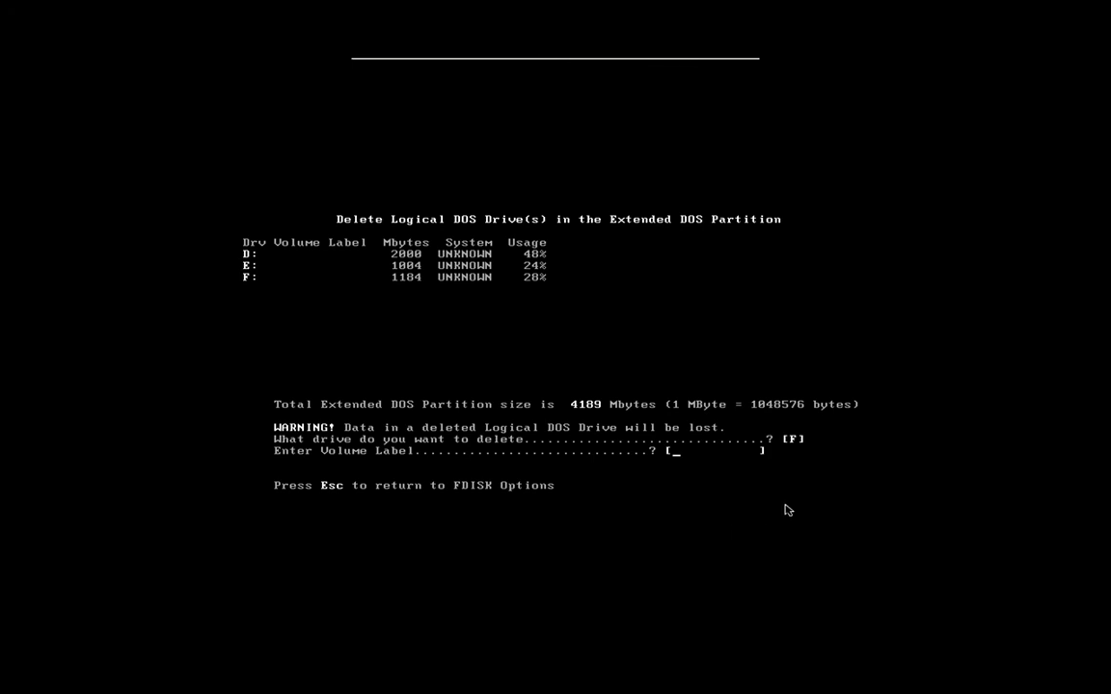
click(396, 63)
key(Return)
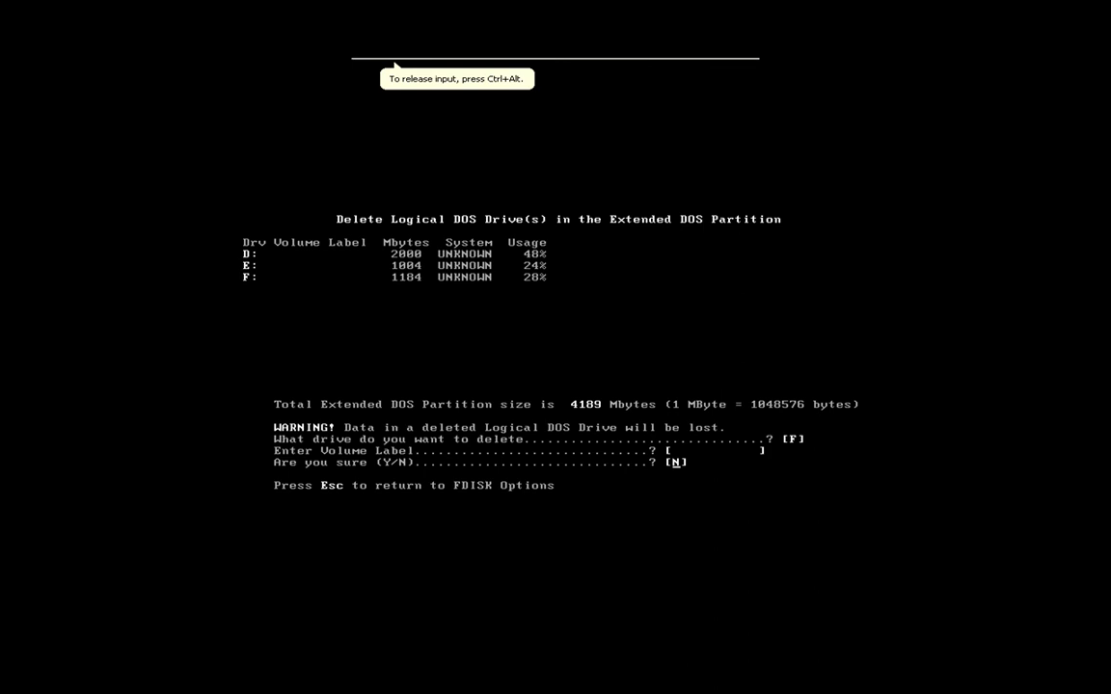
text(Y)
key(Return)
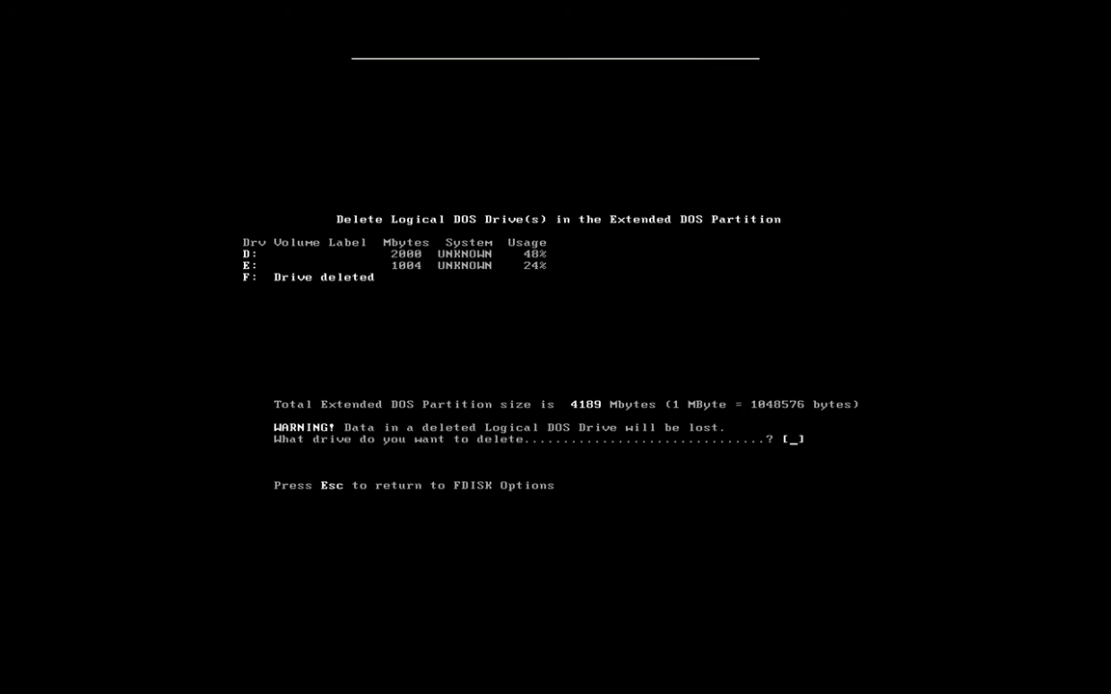
Delete logical DOS drive E from the extended DOS partition, with an empty volume label
text(E)
key(Return)
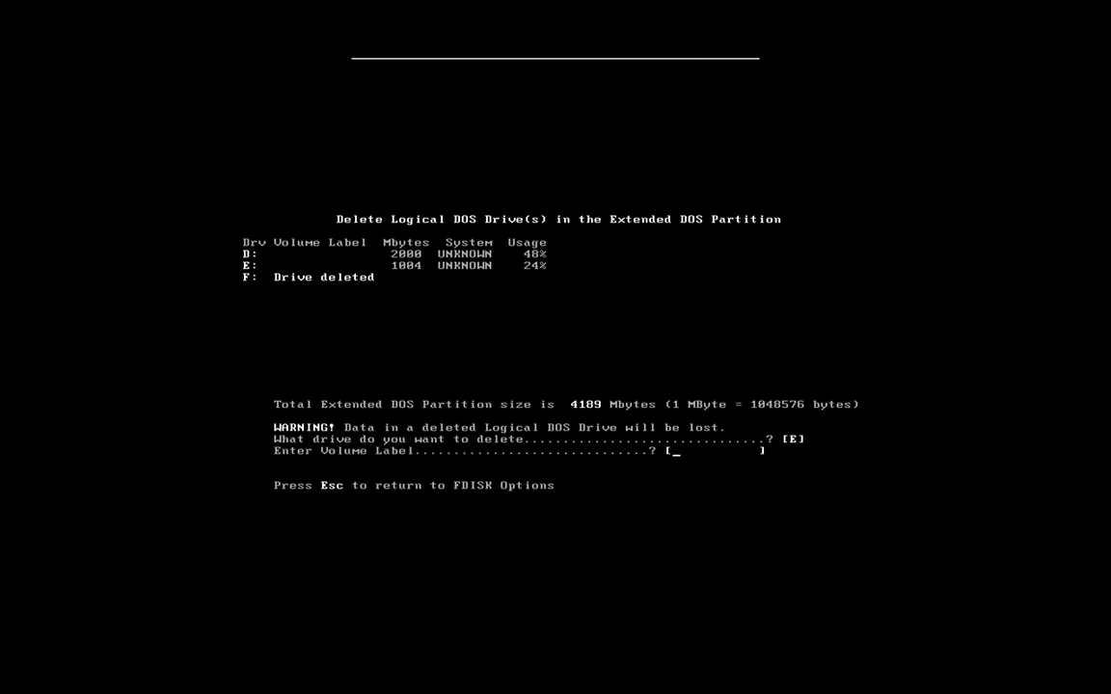
key(Return)
text(Y)
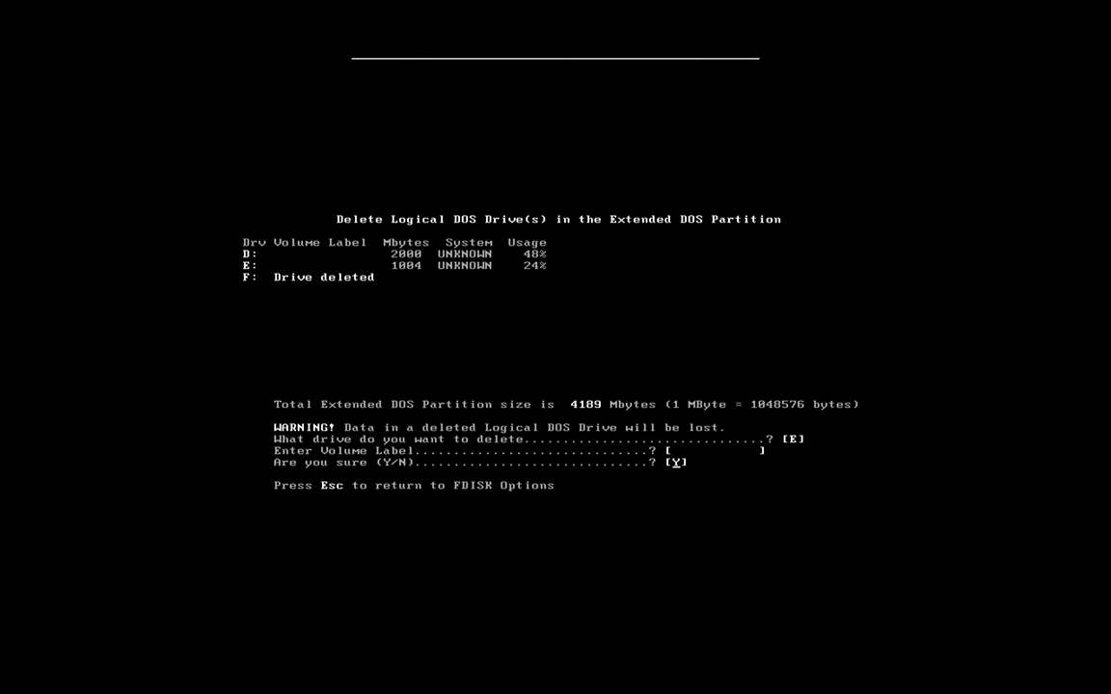
key(Return)
Delete logical DOS drive D with an empty volume label and return to the FDISK options
text(D)
key(Return)
key(Return)
text(Y)
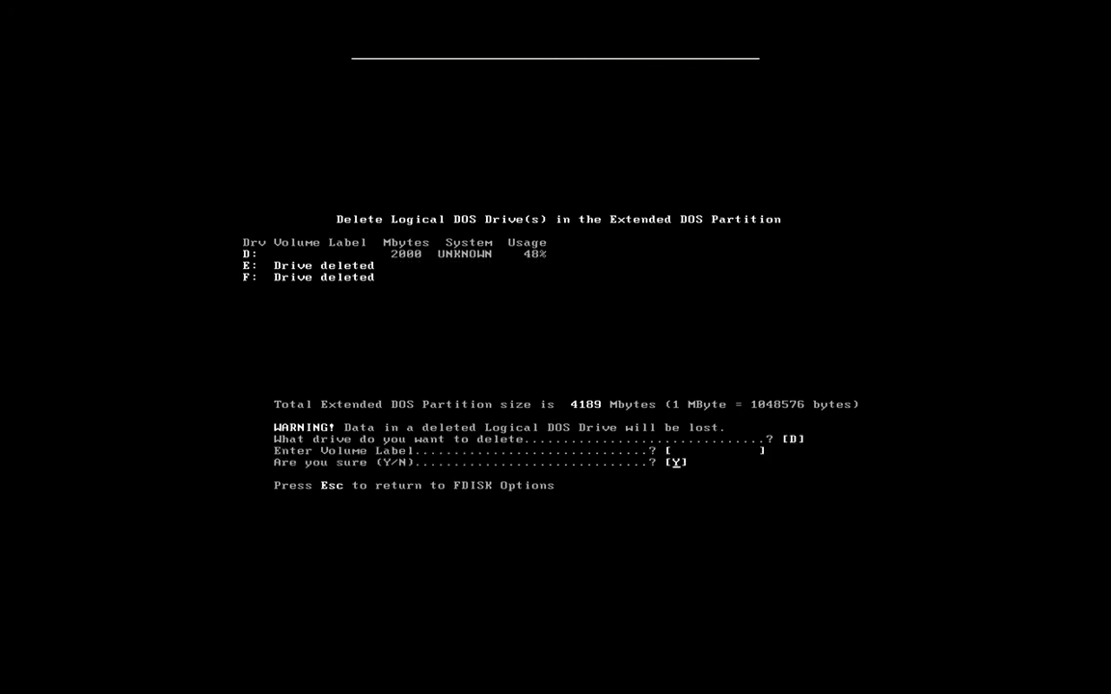
key(Return)
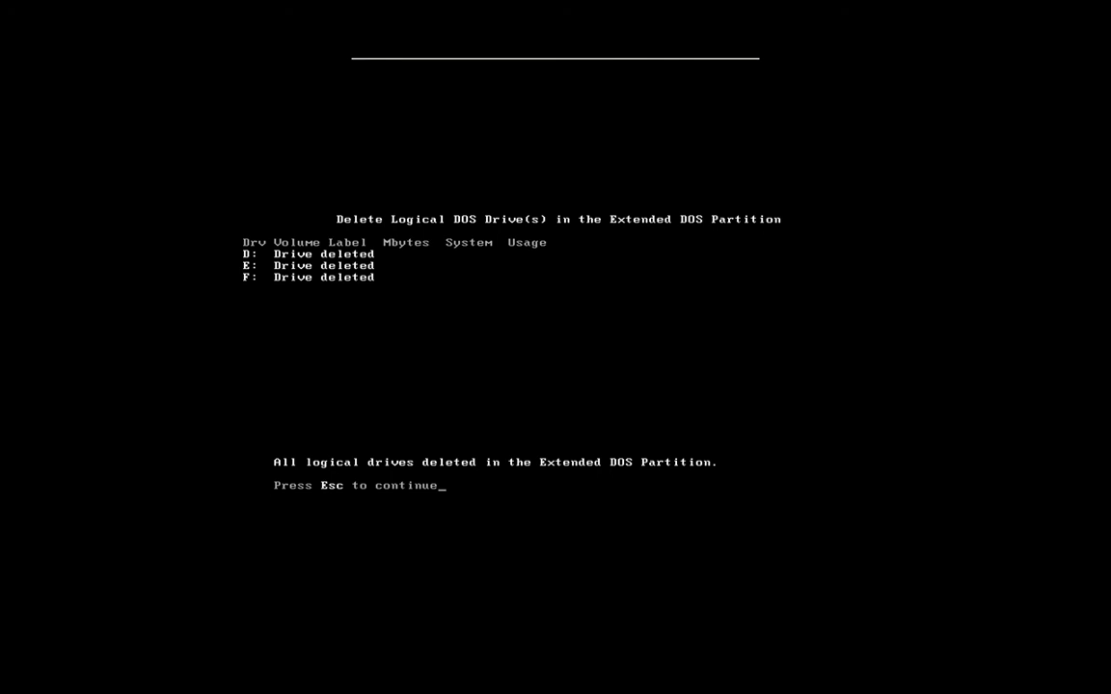
key(Escape)
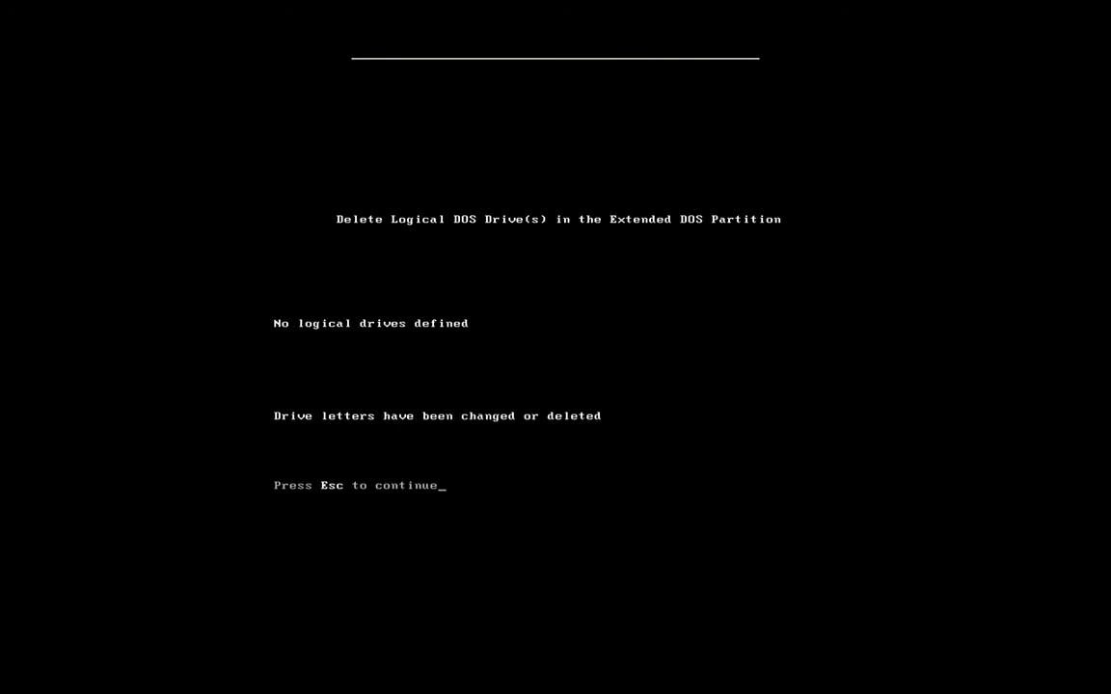
key(Escape)
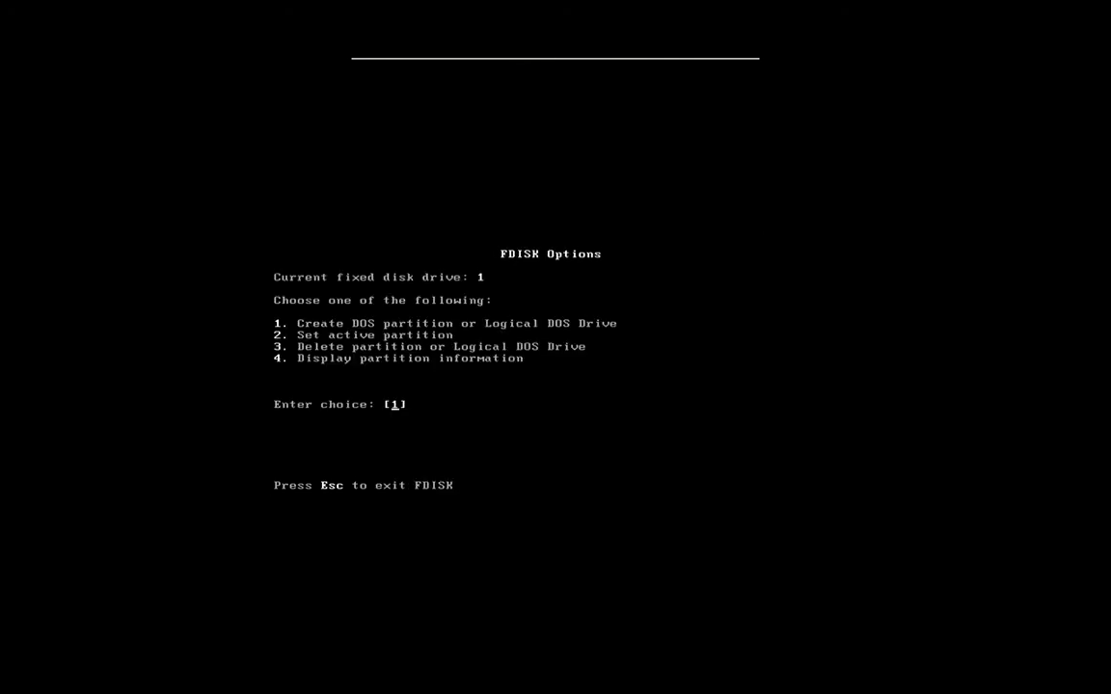
Display disk 1's partition information and return to the FDISK options
text(4)
key(Return)
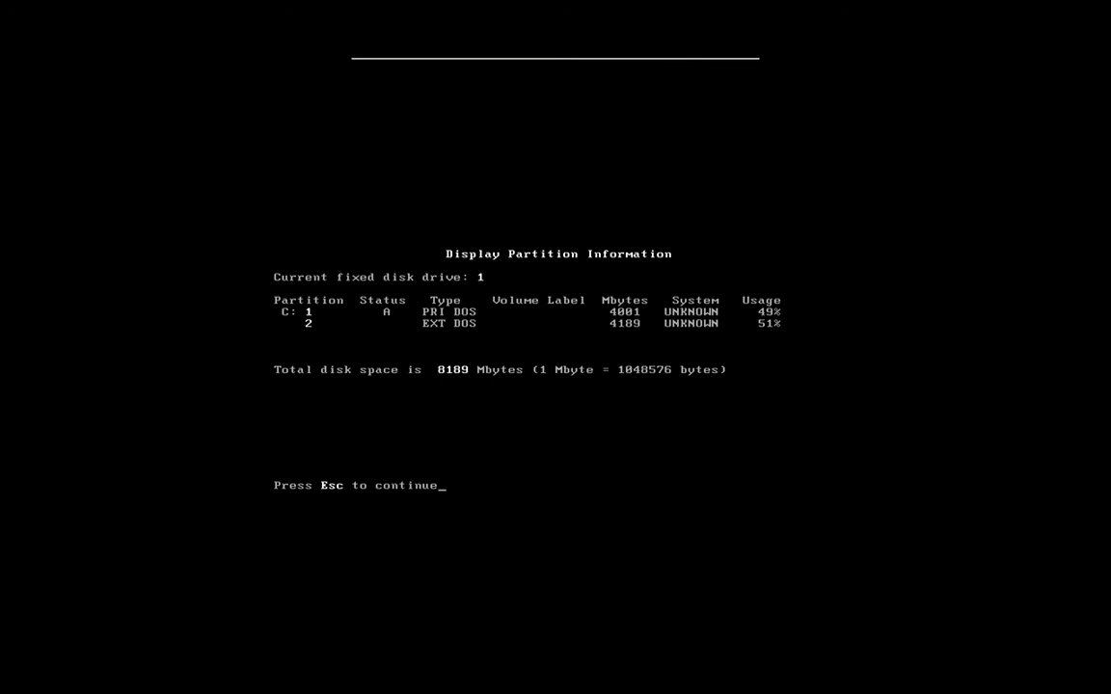
key(Escape)
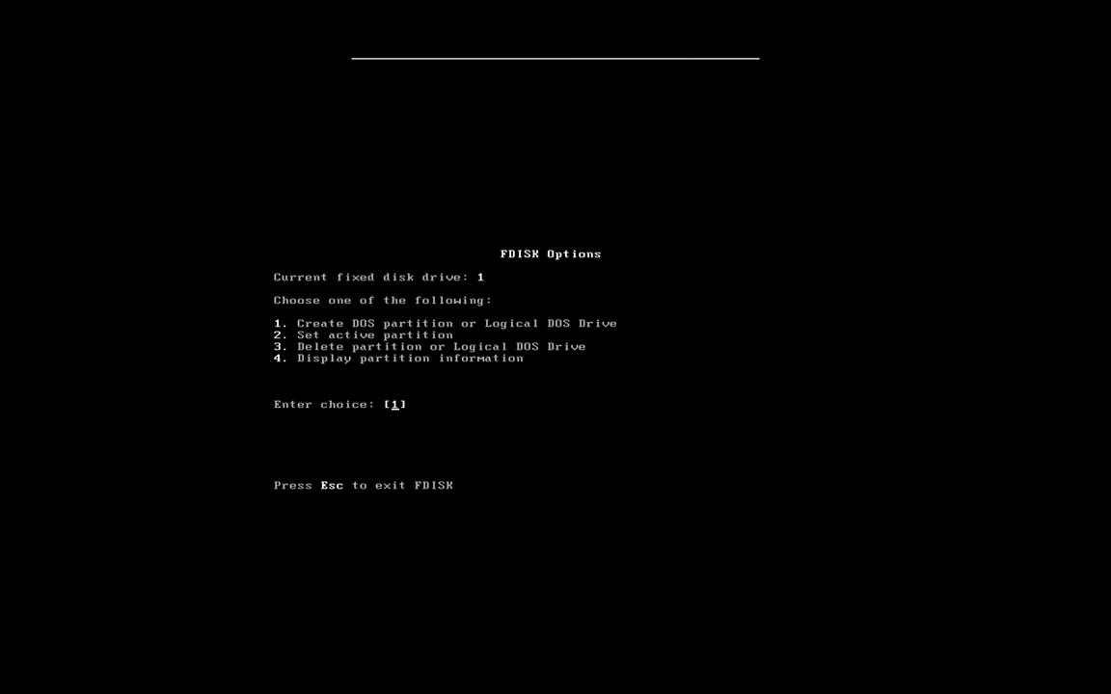
Delete the extended DOS partition of disk 1, confirming the data loss, and return to the FDISK options
text(3)
key(Return)
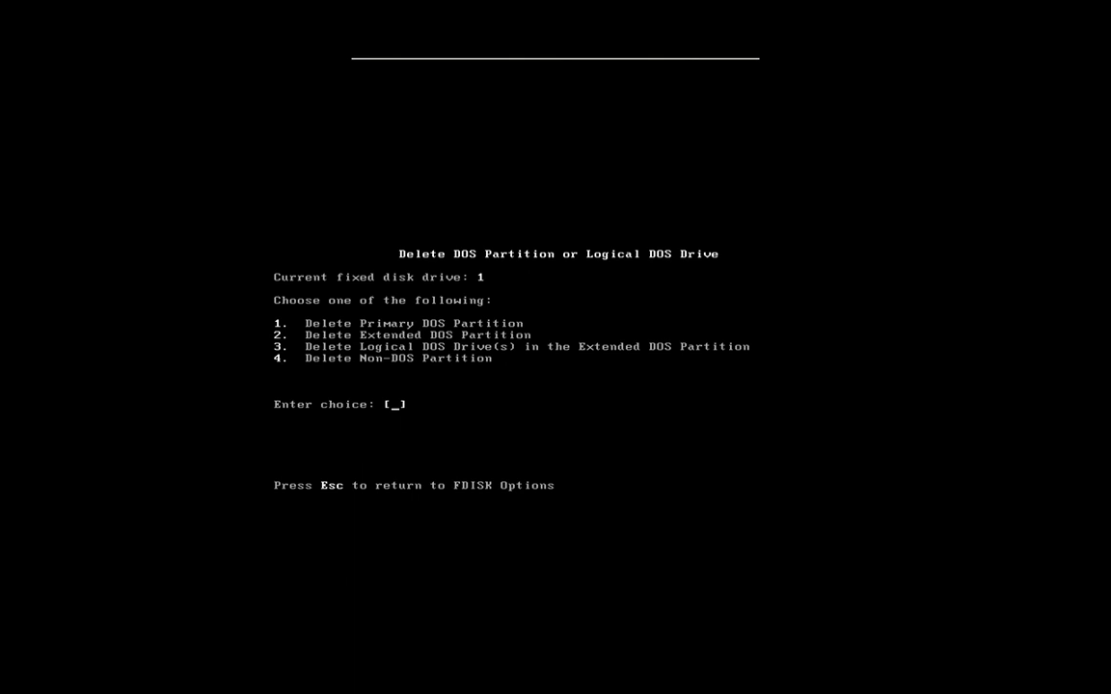
text(2)
key(Return)
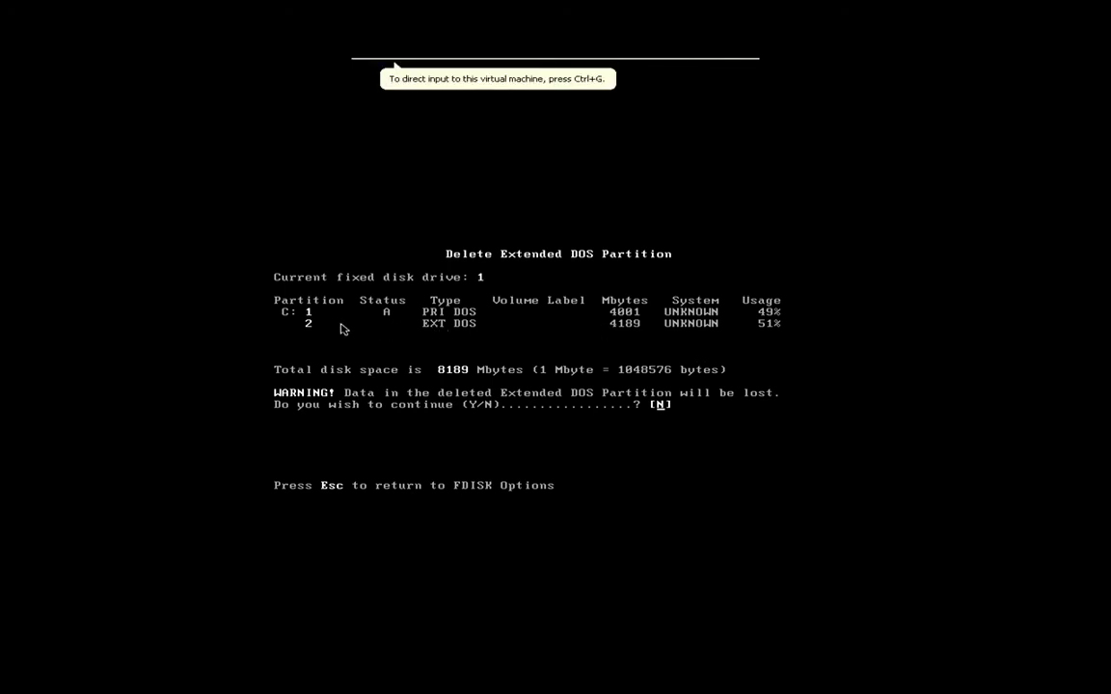
click(465, 352)
text(y)
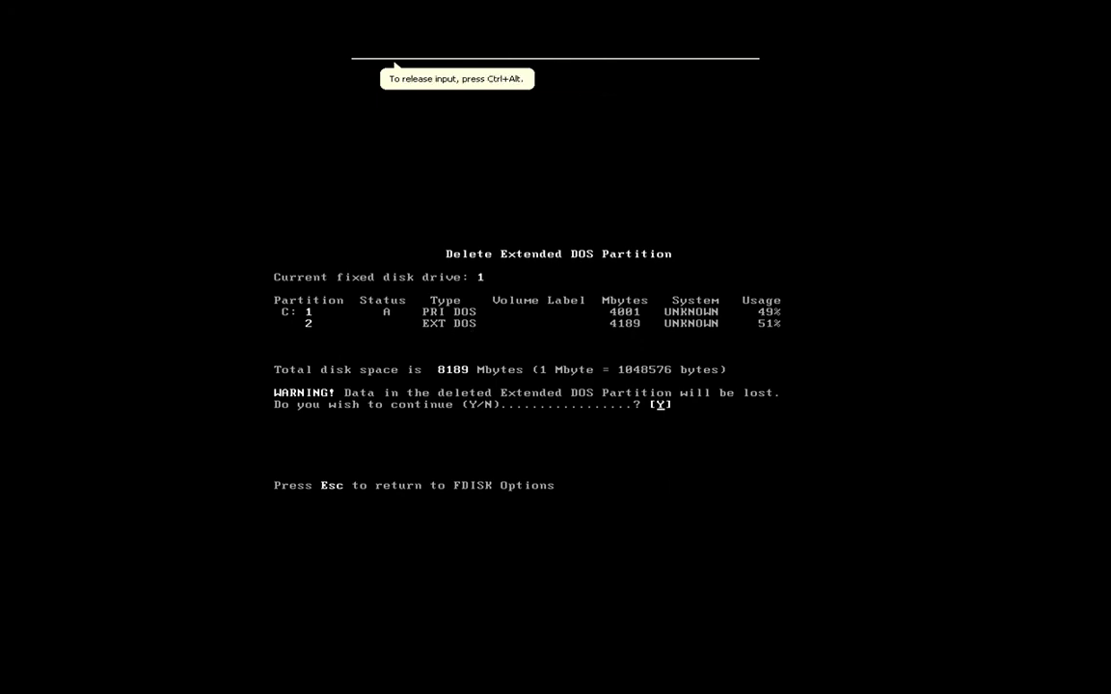
key(Return)
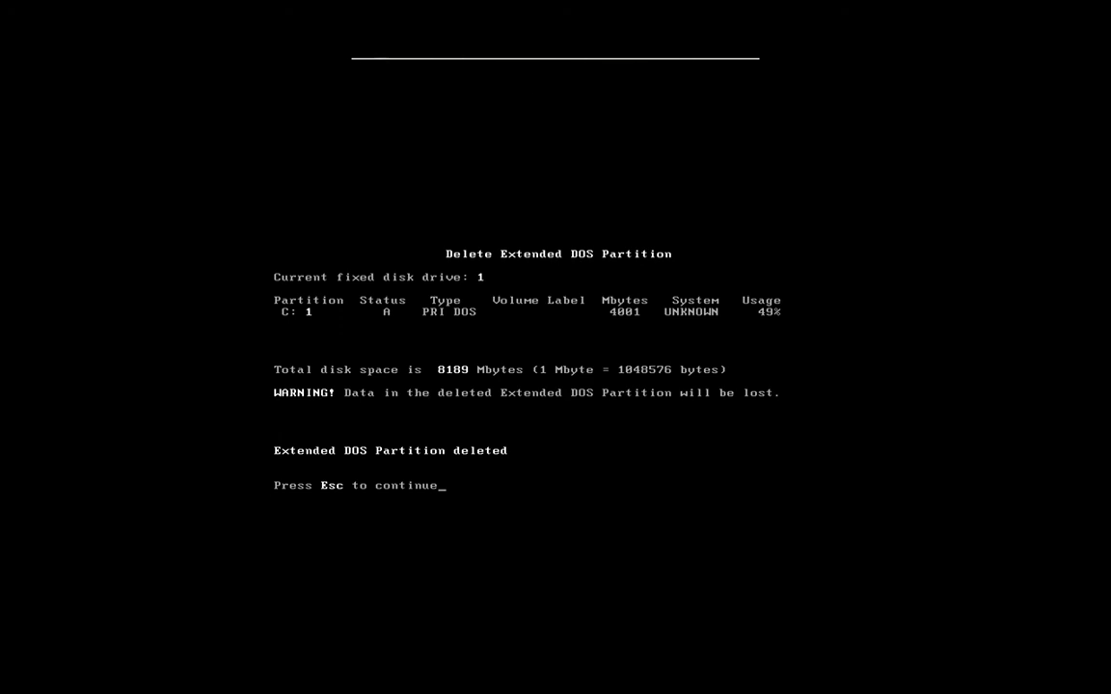
key(Escape)
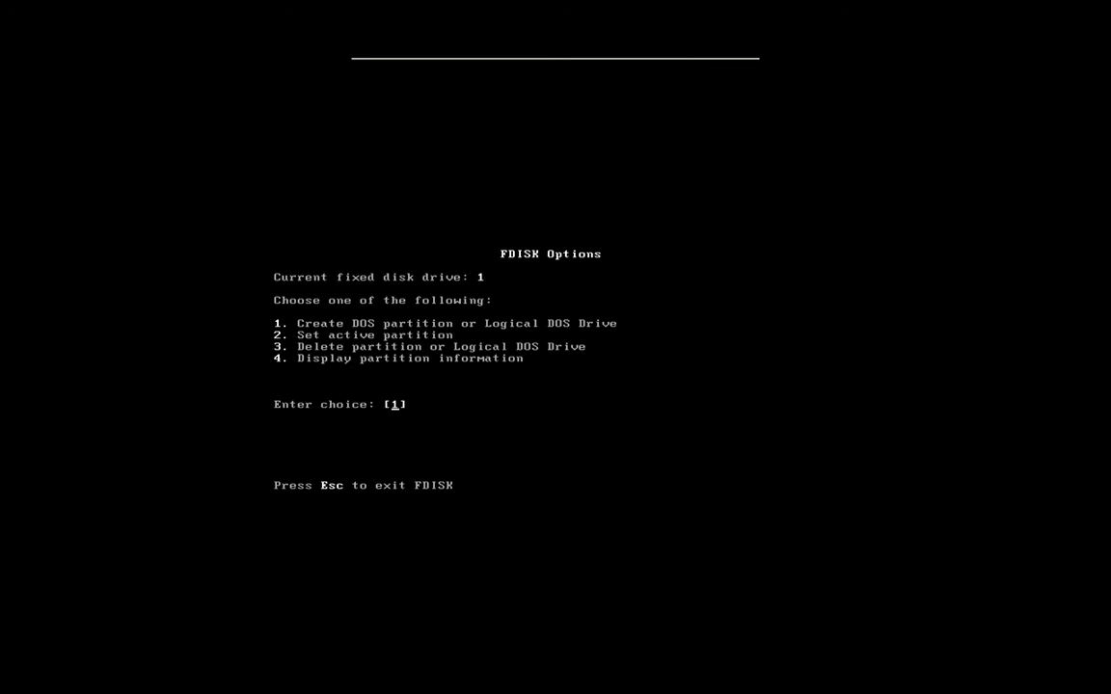
Delete primary DOS partition 1 with an empty volume label, confirm the deletion and return to the FDISK options
text(3)
key(Return)
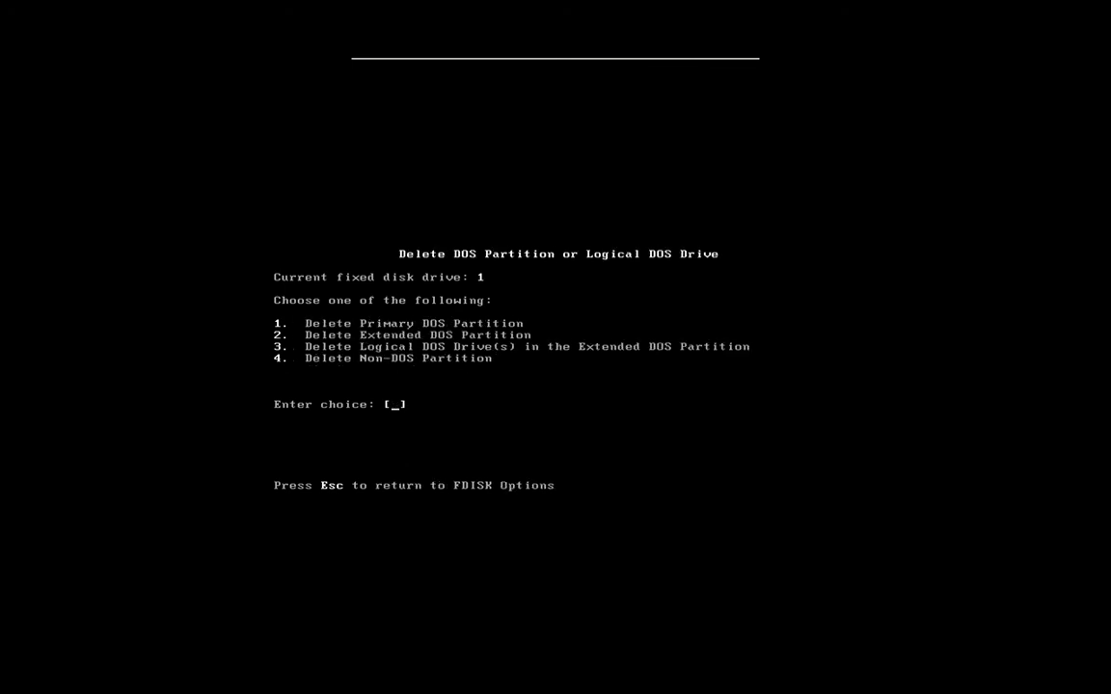
text(1)
key(Return)
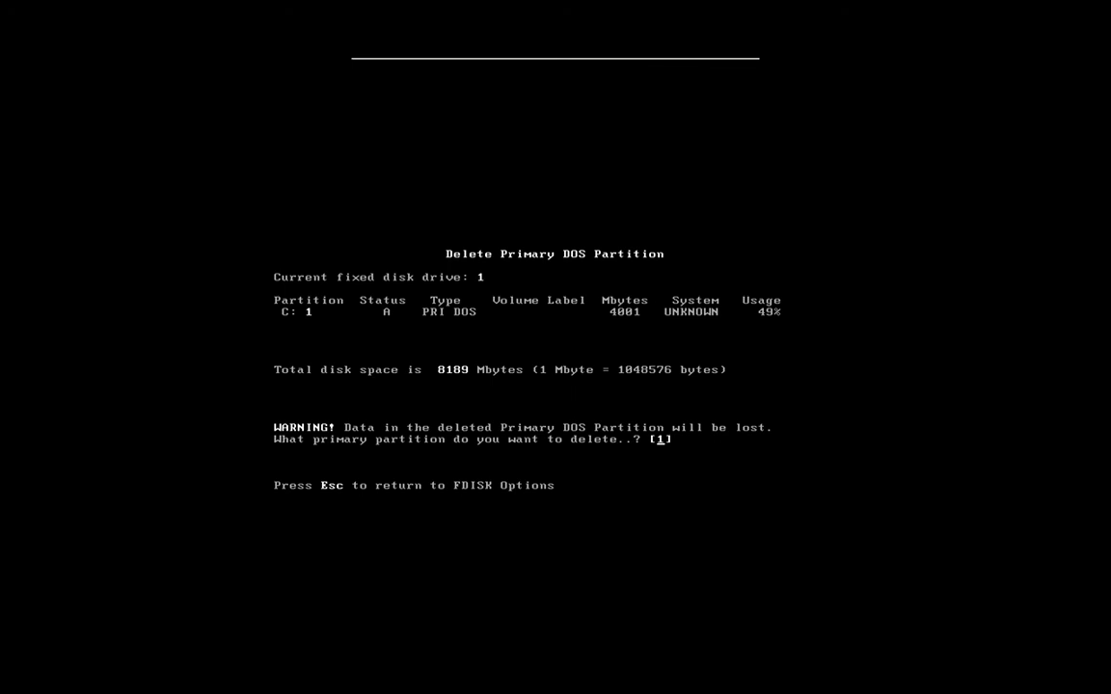
key(Return)
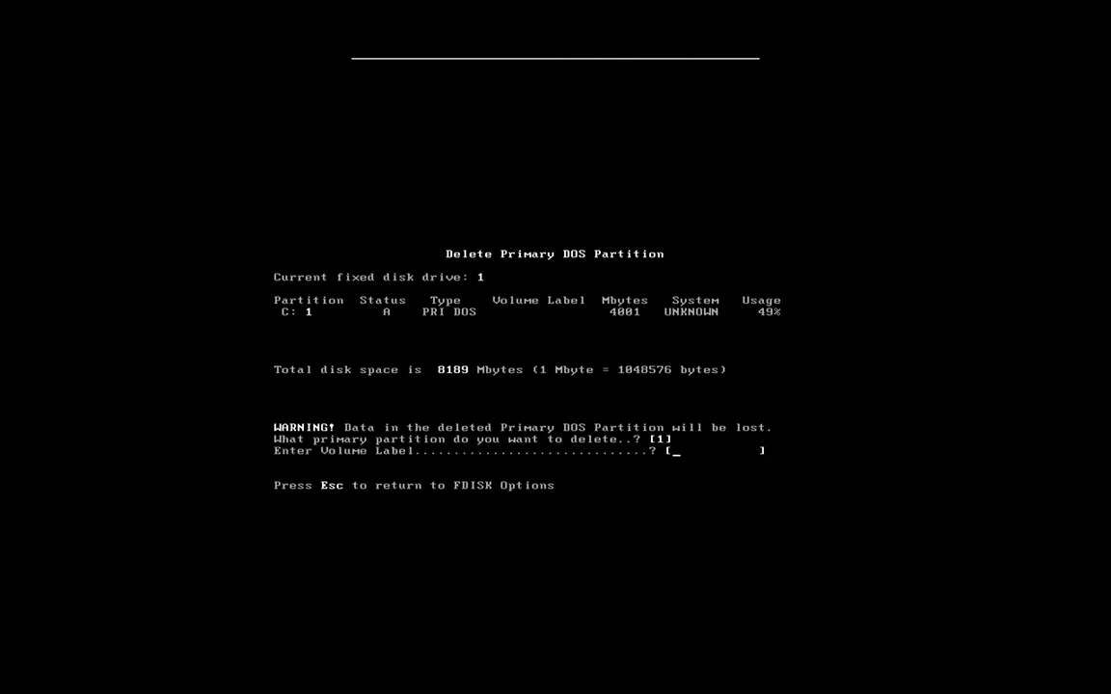
key(Return)
text(Y)
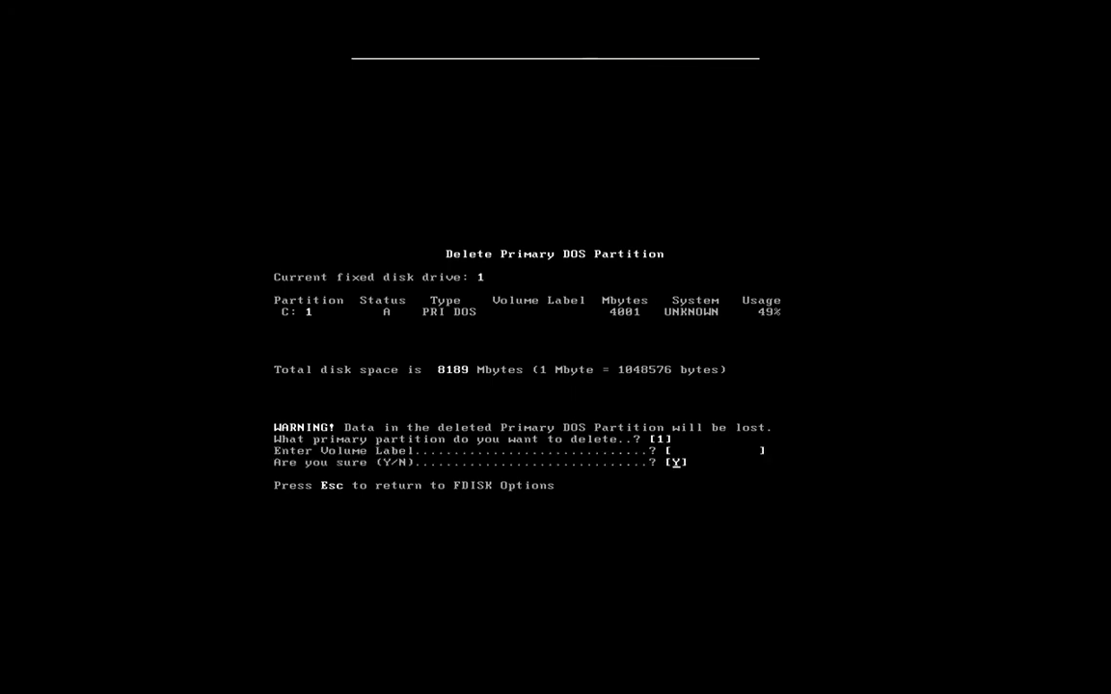
key(Return)
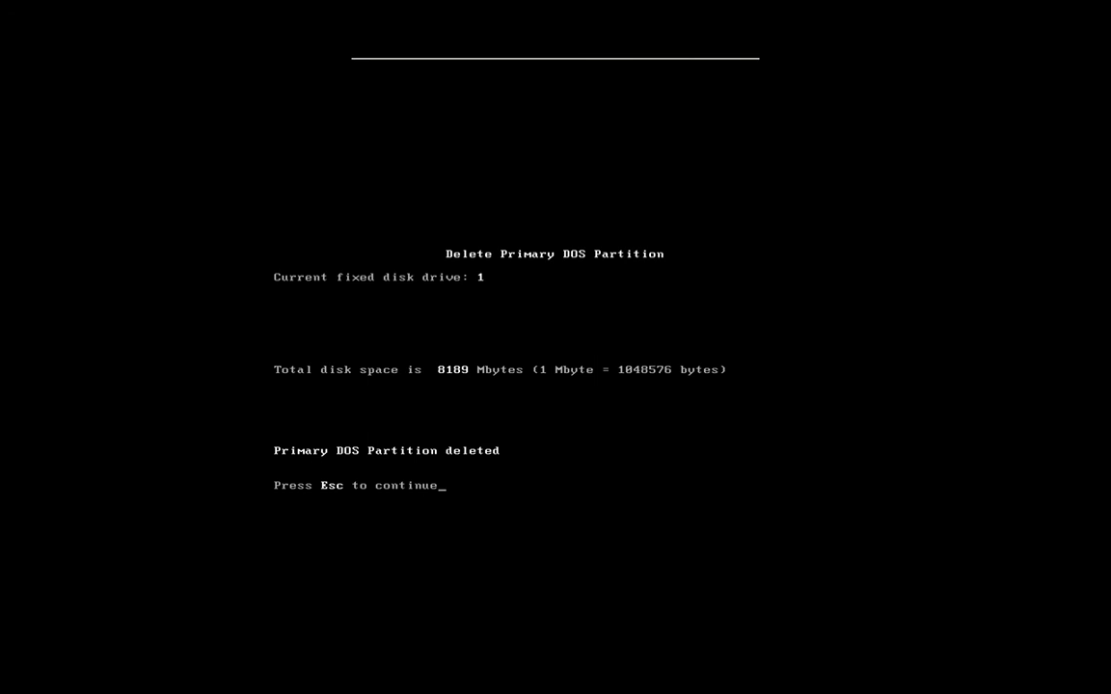
key(Escape)
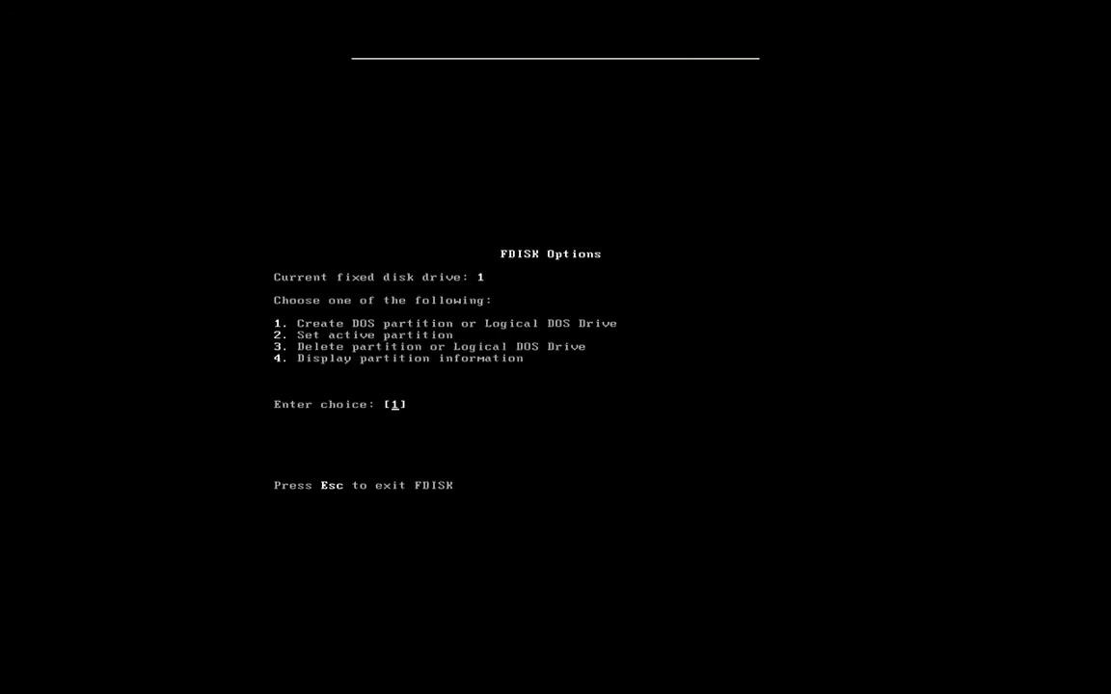
Check disk 1's partition information for remaining partitions and return to the FDISK options
text(4)
key(Return)
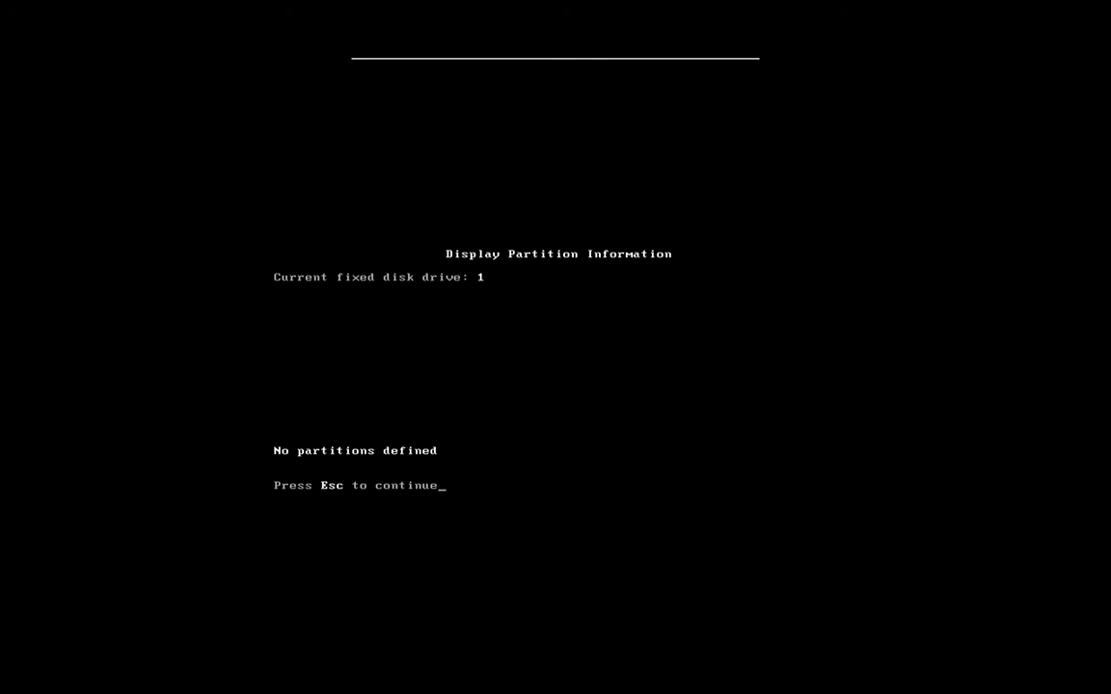
key(Escape)
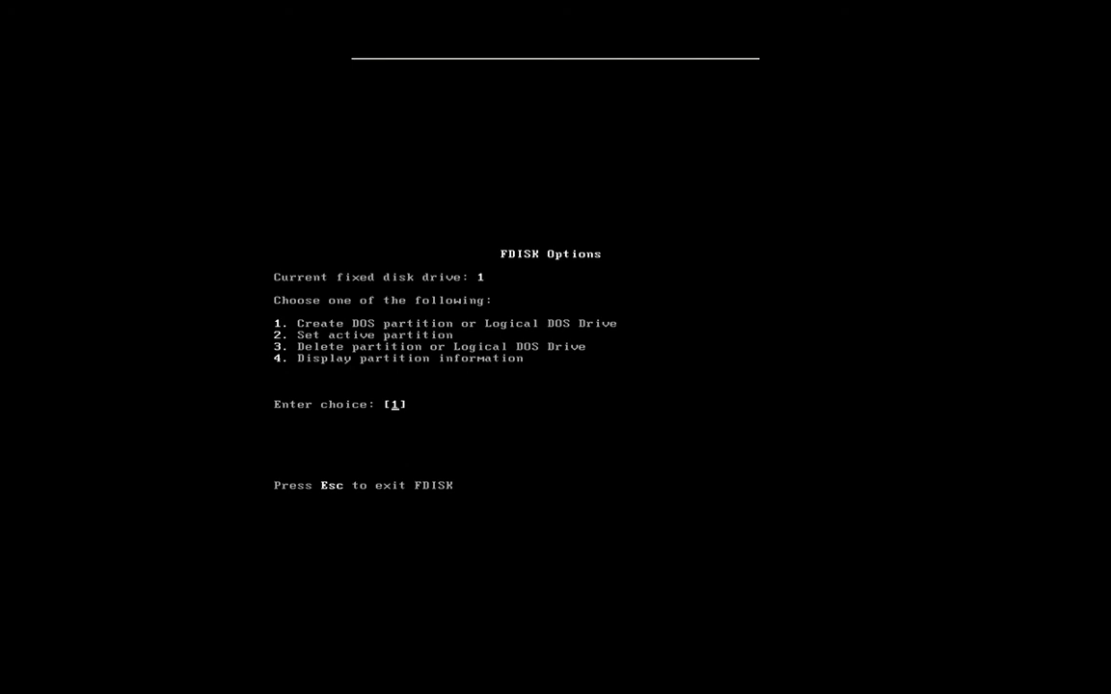
Create a primary DOS partition using 50% of disk 1 instead of the maximum size, and return to the FDISK options
key(Return)
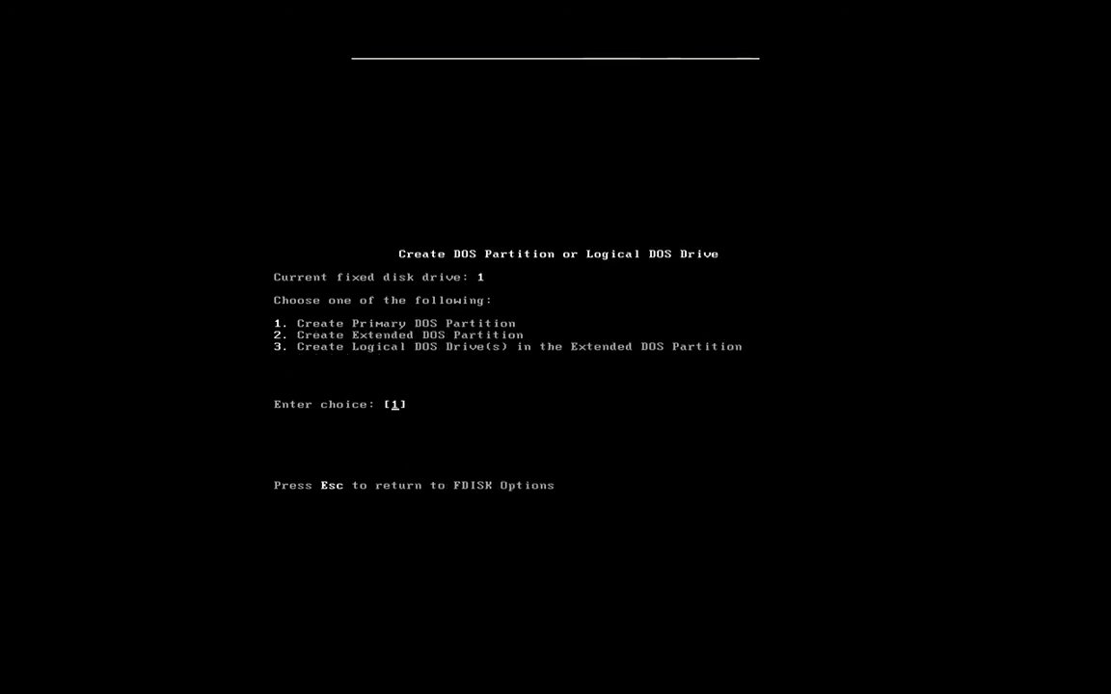
key(Return)
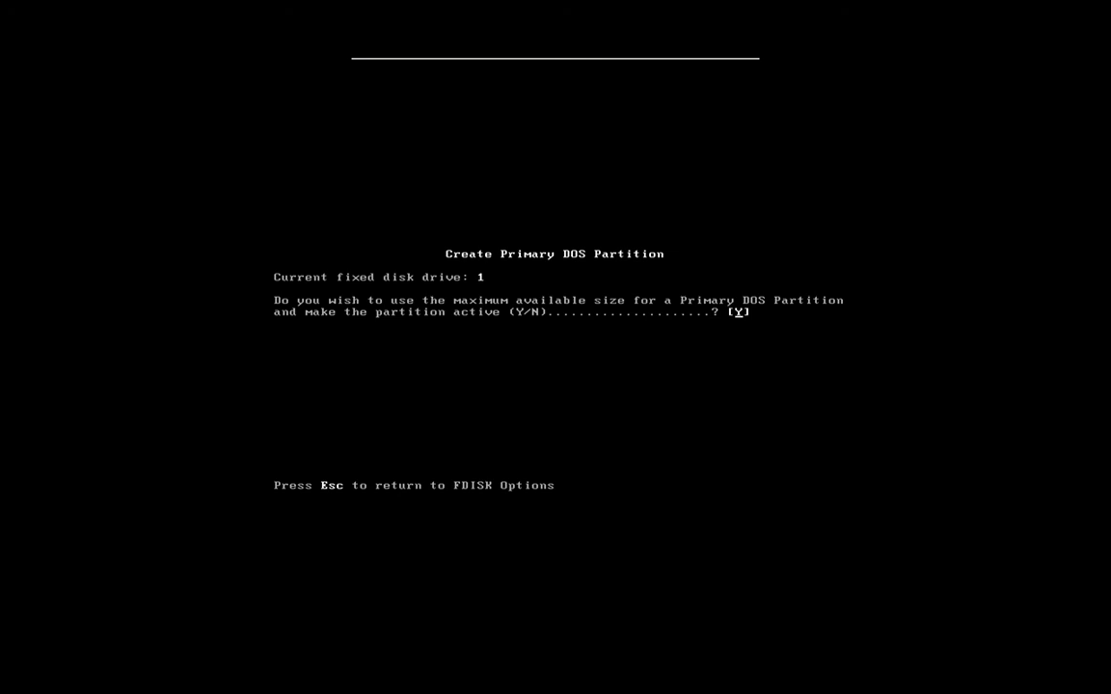
key(Return)
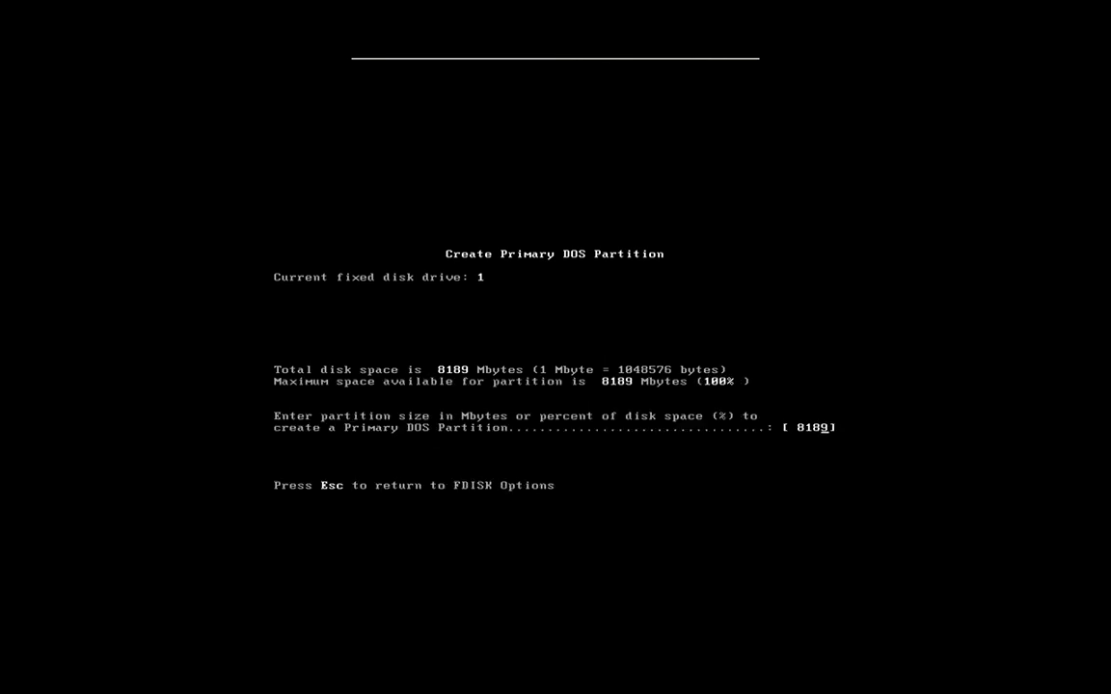
key(BackSpace)
key(BackSpace)
key(BackSpace)
key(BackSpace)
text(50%)
key(Return)
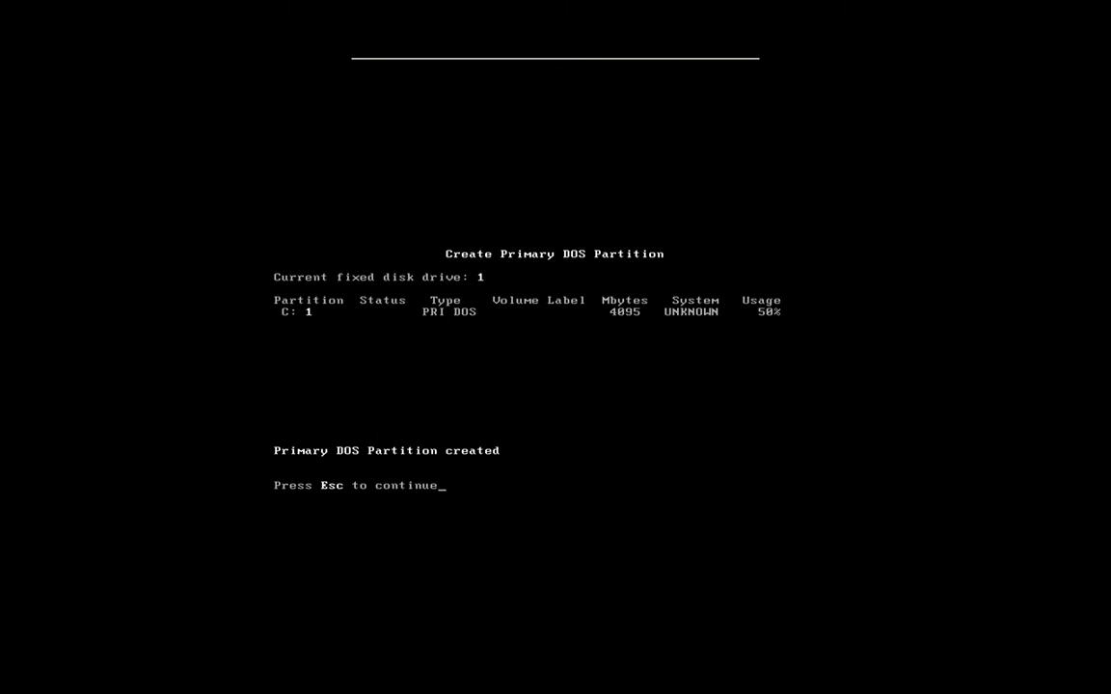
key(Escape)
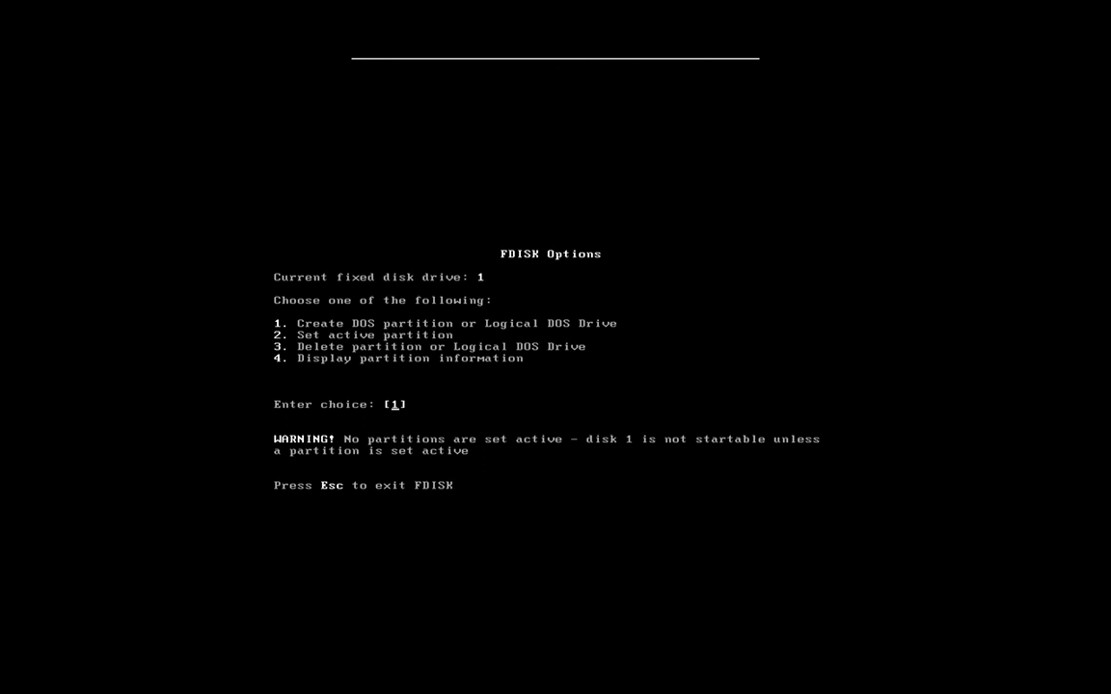
Create a 4095-Mbyte extended DOS partition on disk 1 with one 4095-Mbyte logical drive inside it, and return to the FDISK options
key(Return)
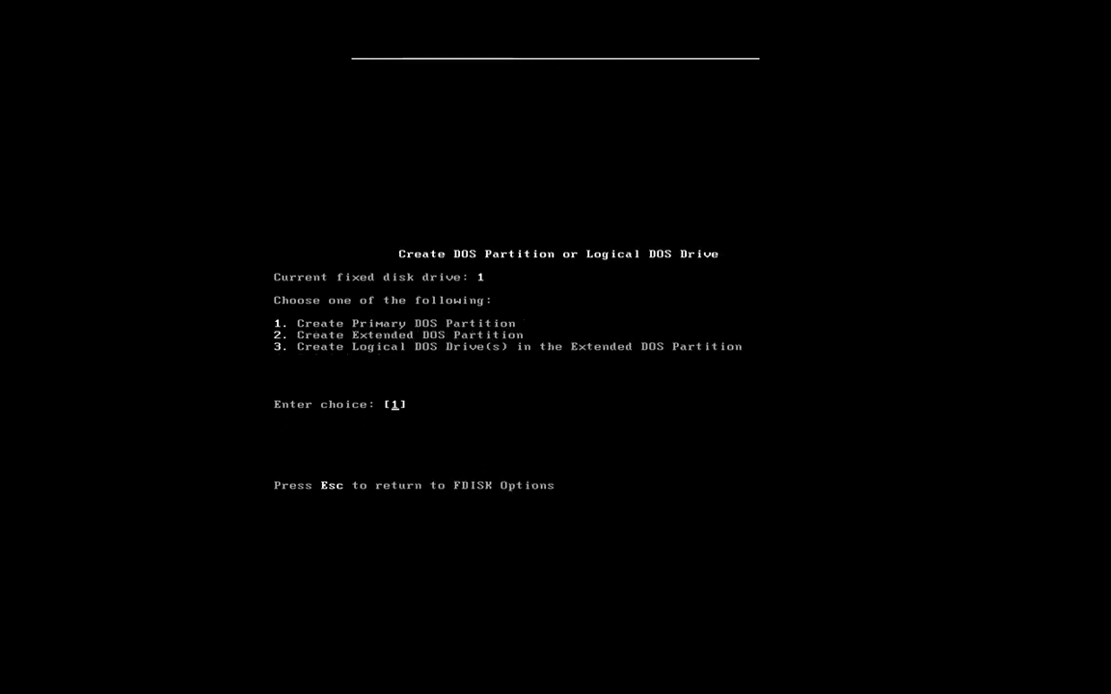
text(2)
key(Return)
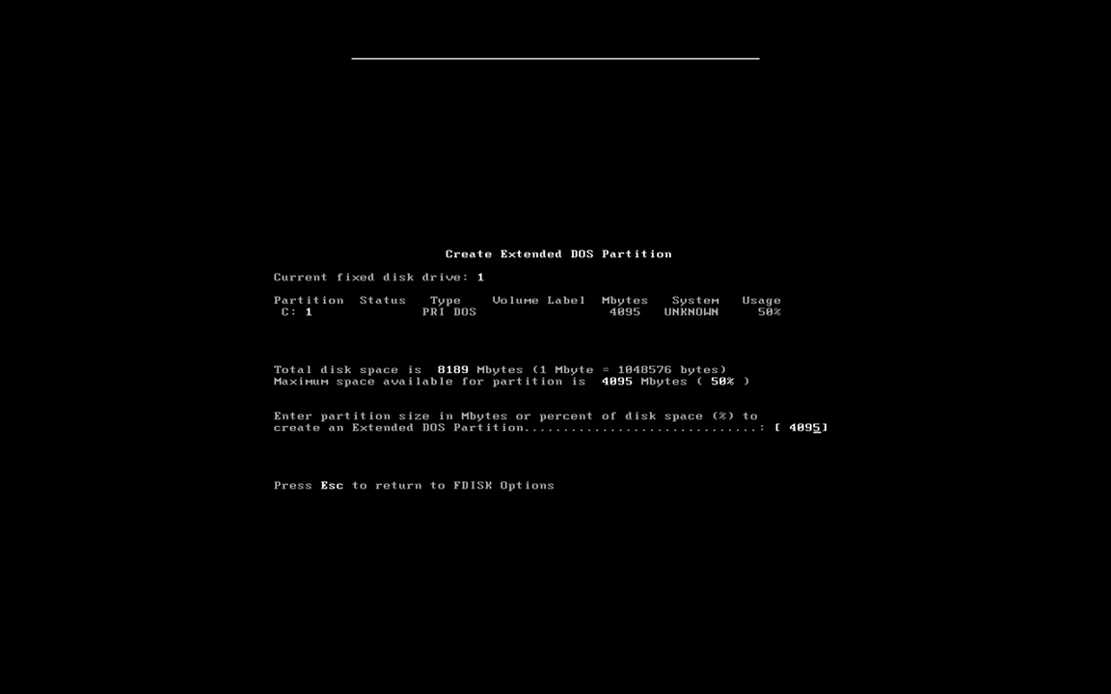
key(Return)
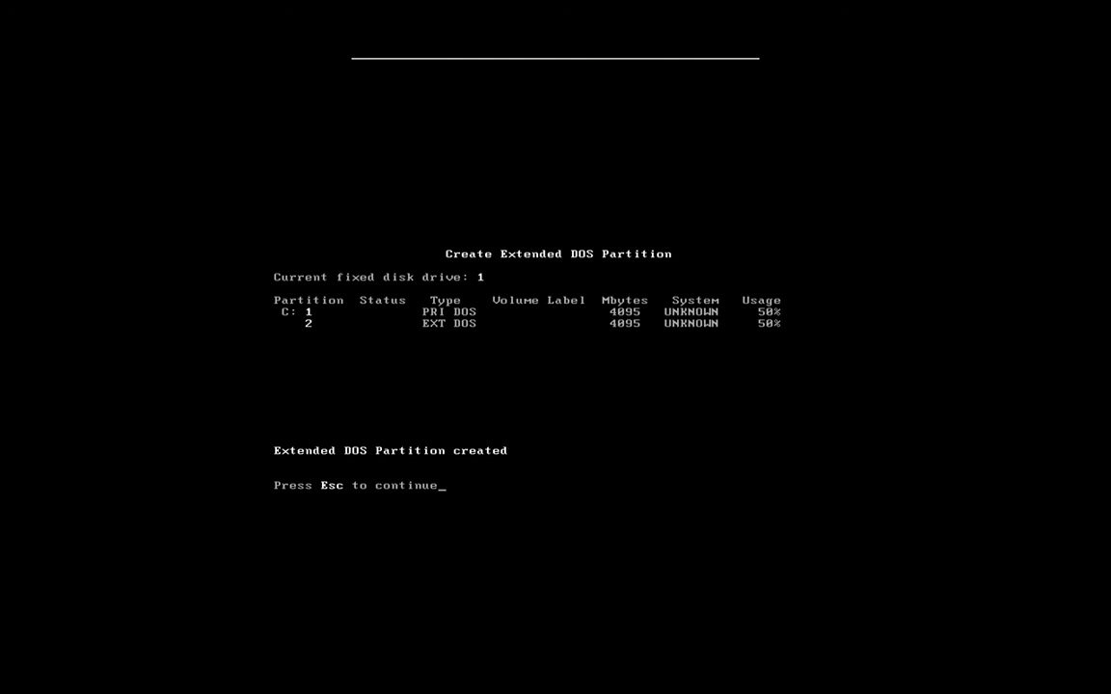
key(Escape)
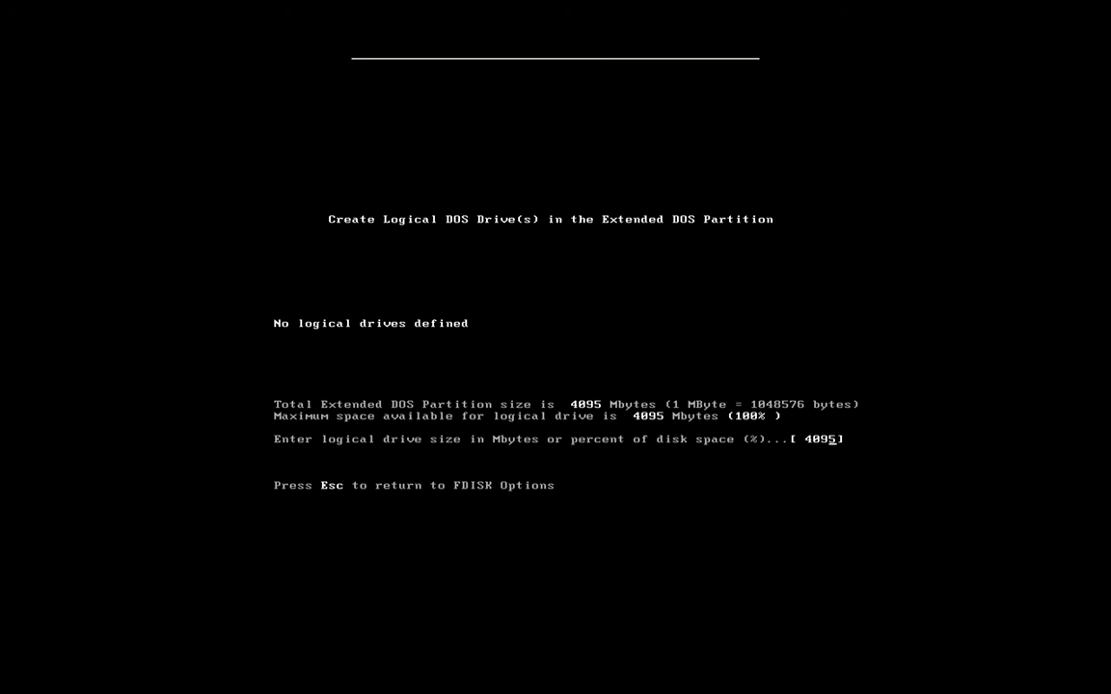
key(Return)
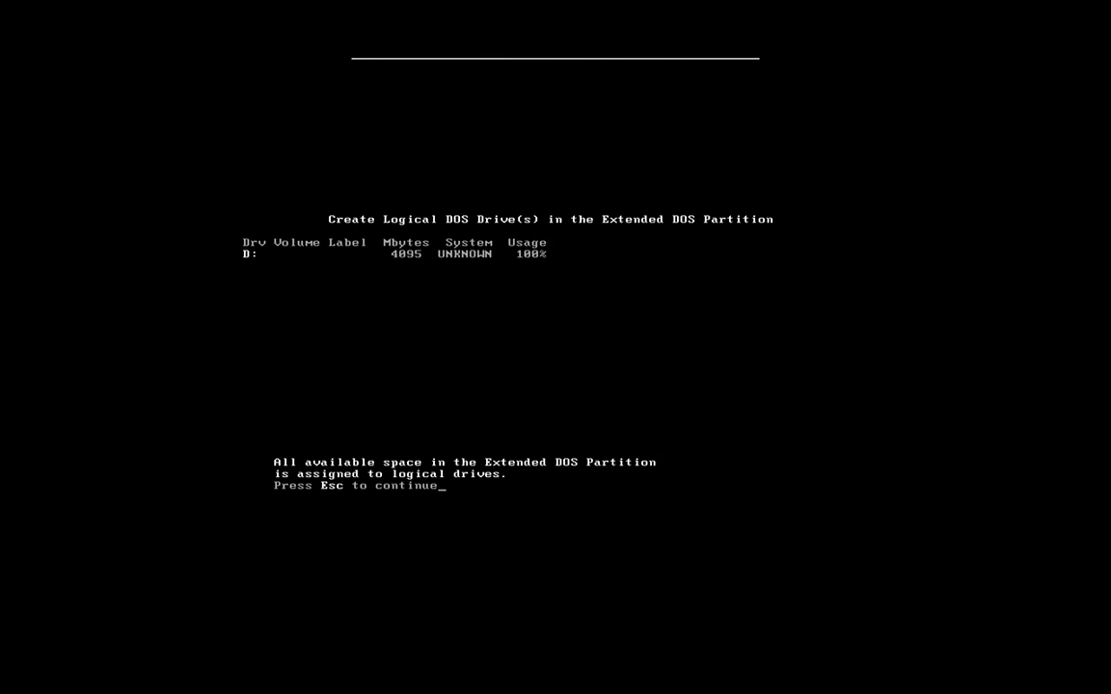
key(Escape)
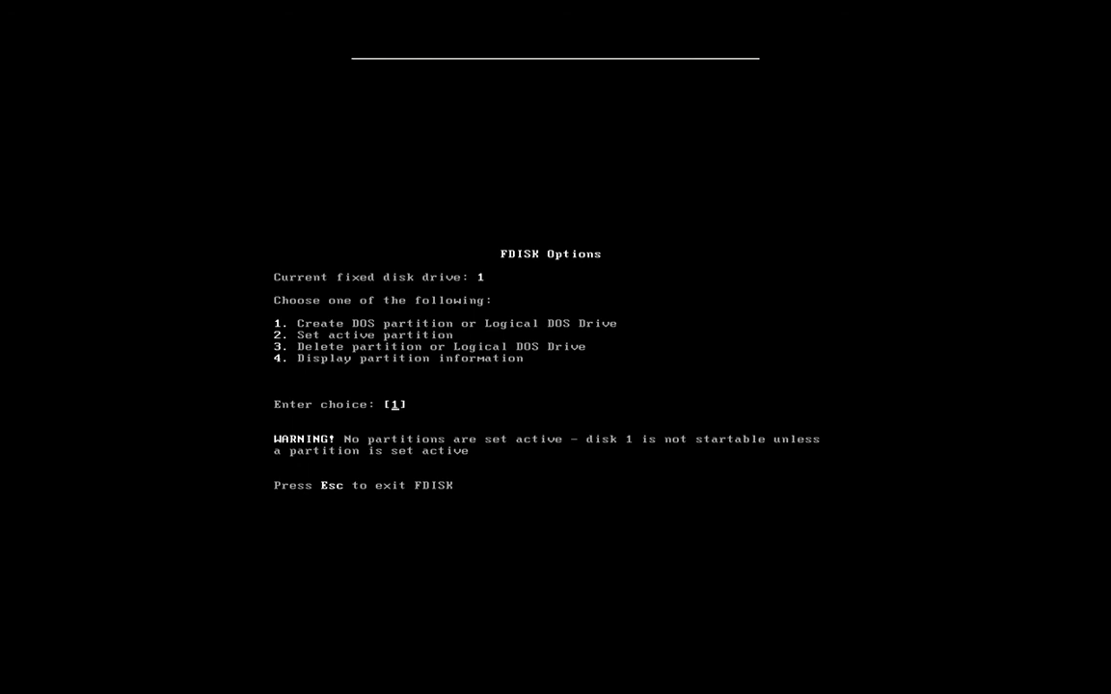
Display disk 1's partition information and its logical drive information, and return to the FDISK options
text(4)
key(Return)
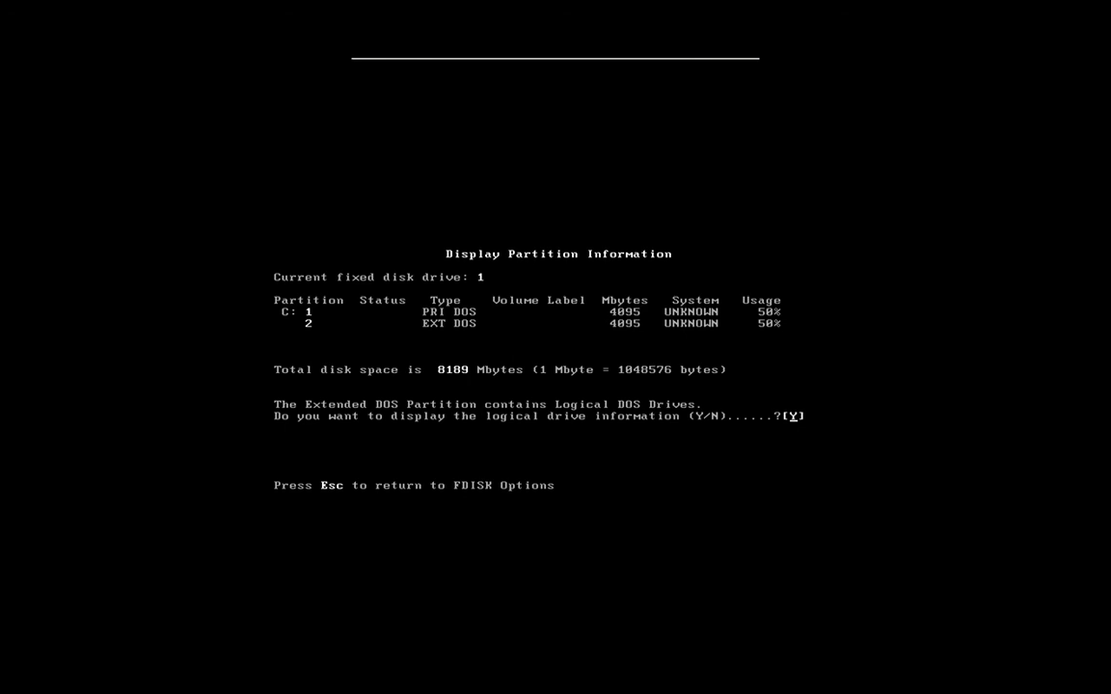
key(Return)
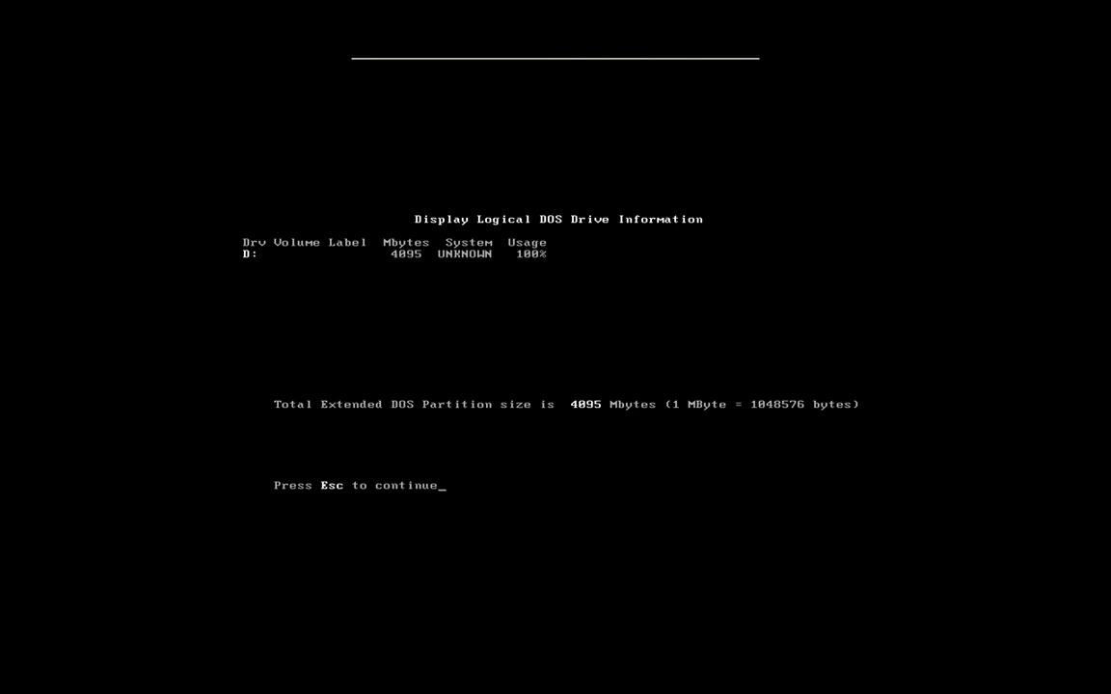
key(Escape)
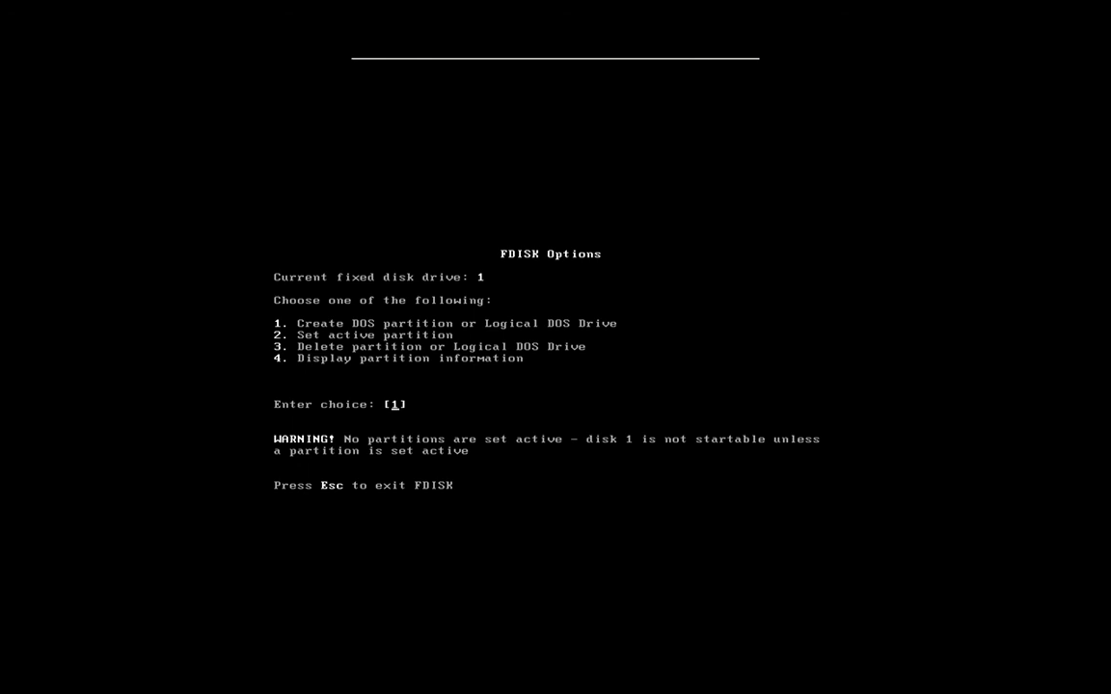
Set primary DOS partition 1 of disk 1 as the active partition and return to the FDISK options
text(2)
key(Return)
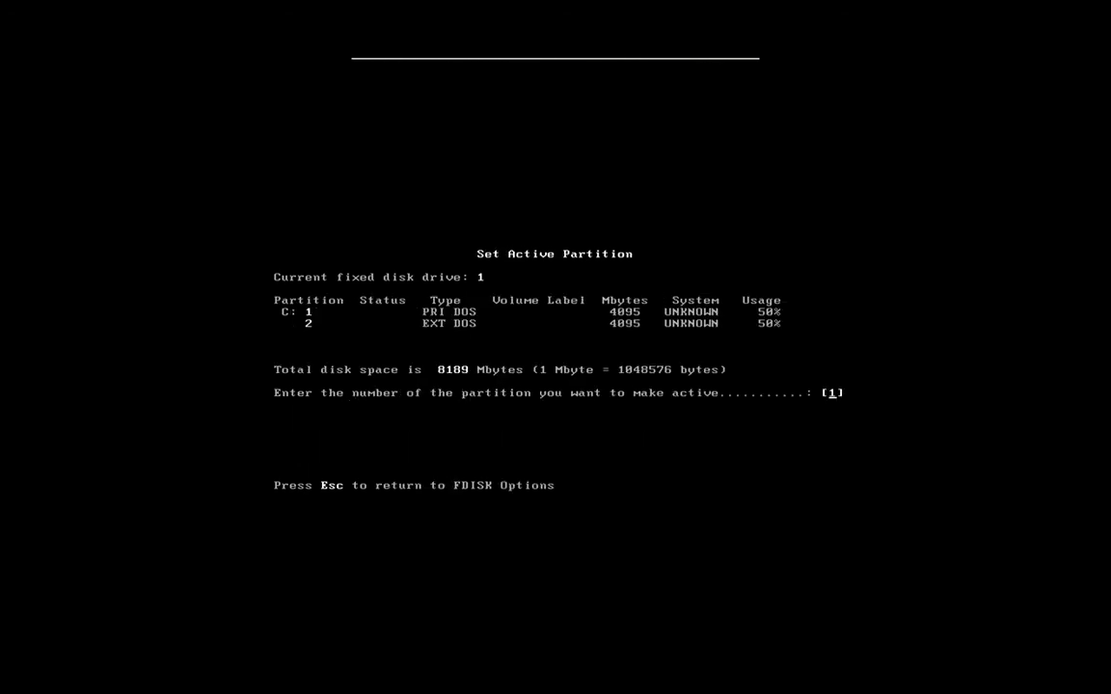
key(Return)
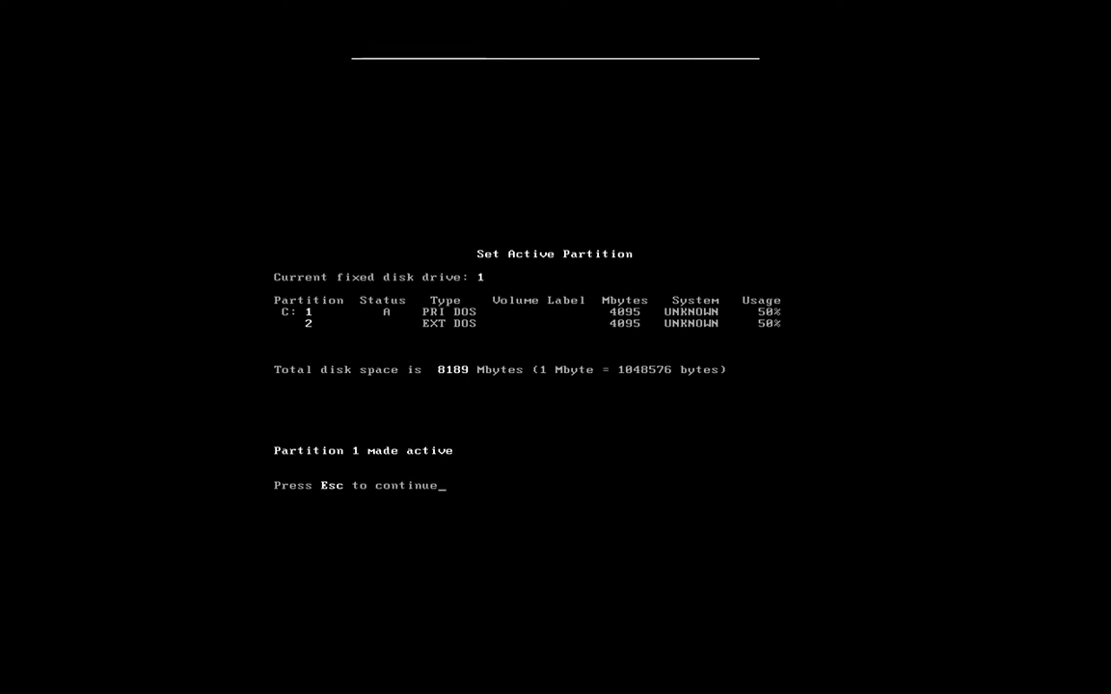
key(Escape)
Check the active status in disk 1's partition information, review the logical drives and return to the FDISK options
text(4)
key(Return)
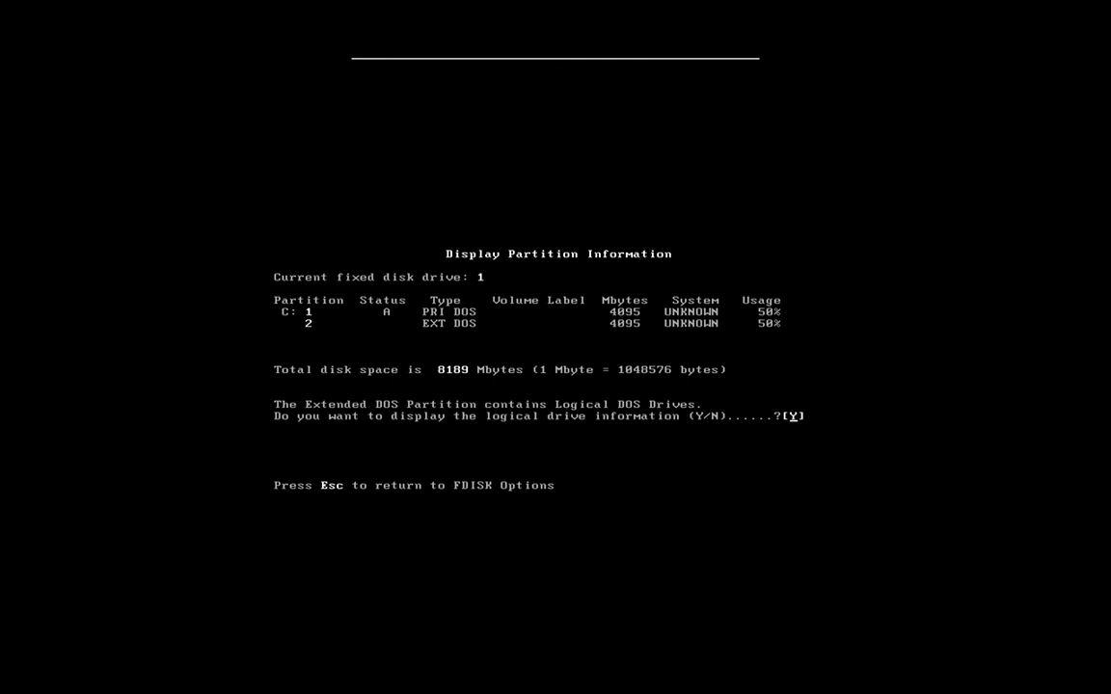
key(Return)
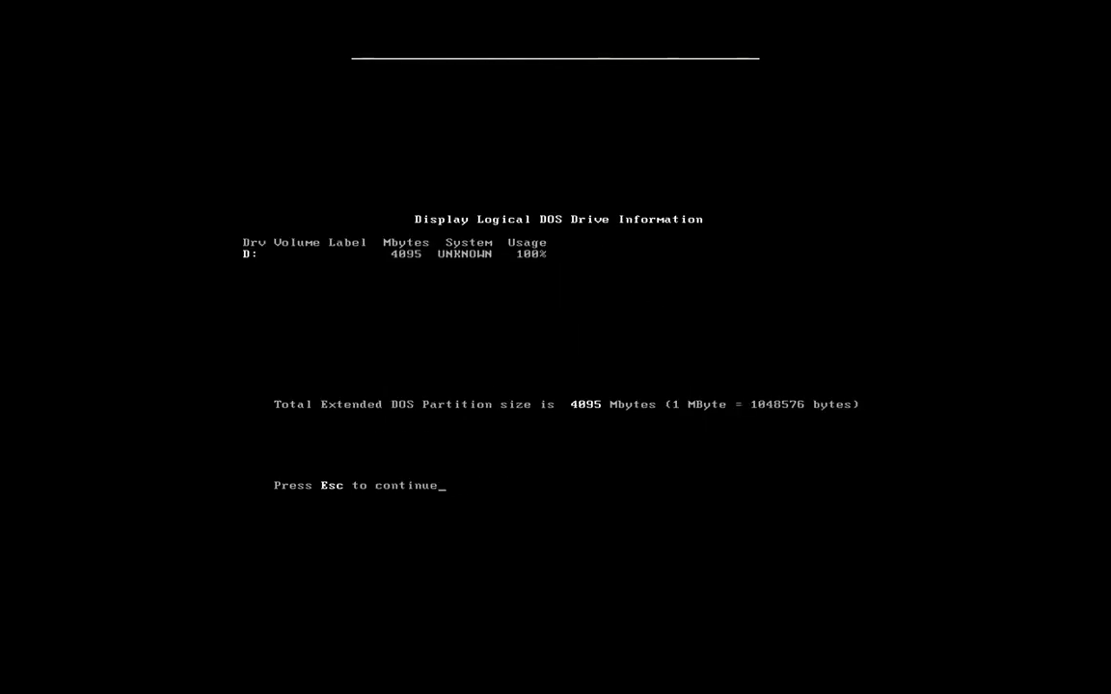
key(Escape)
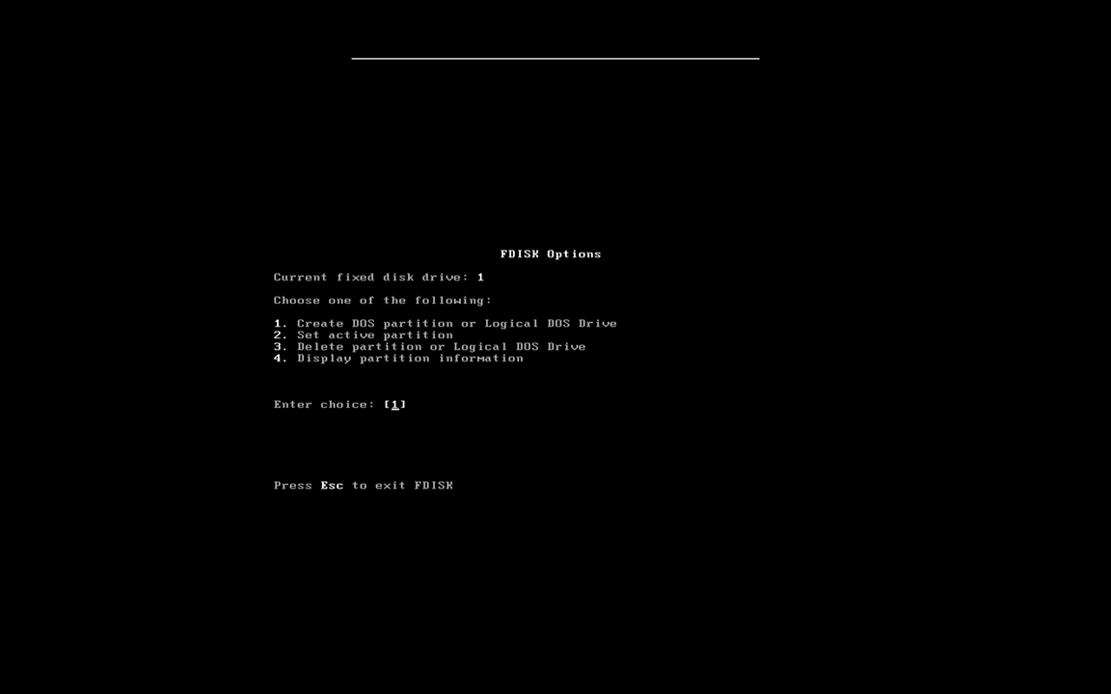
Leave the FDISK options, exit the full-screen view and power off the Windows 98 virtual machine, confirming the shutdown
key(Escape)
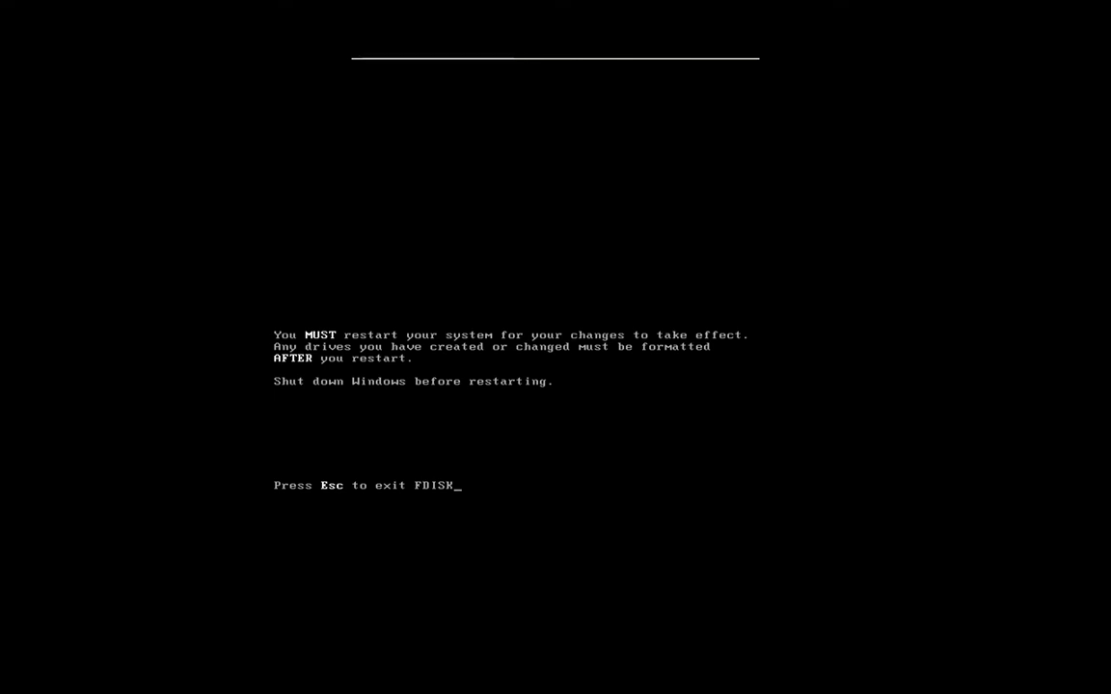
mouse_move(678, 62)
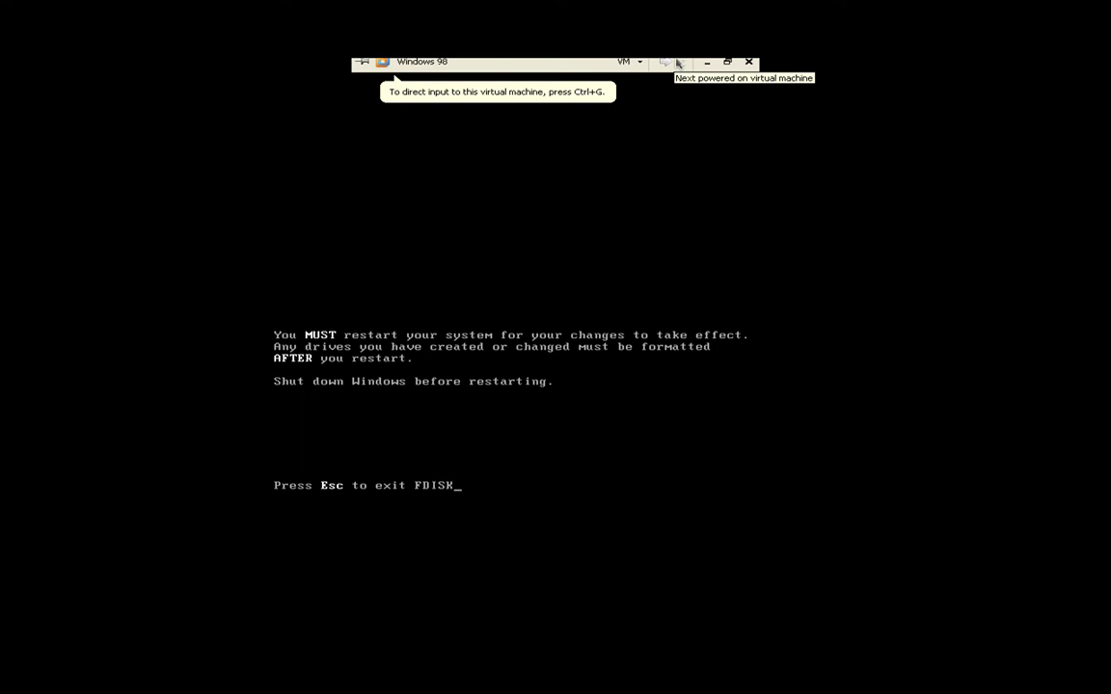
click(728, 62)
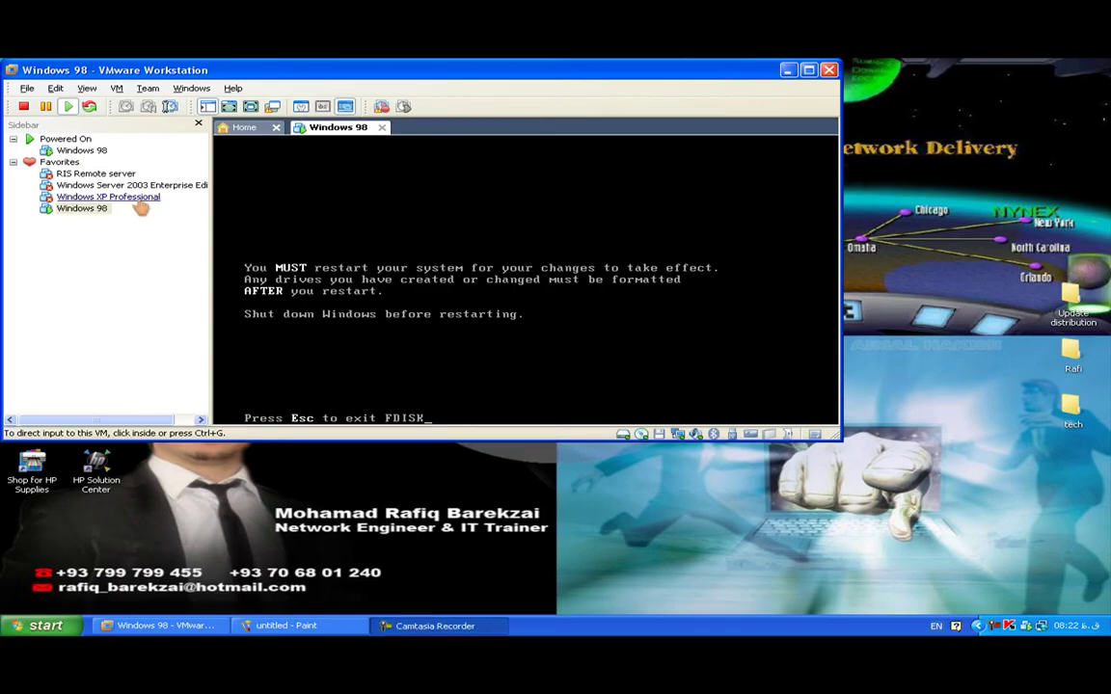
right_click(91, 206)
click(121, 257)
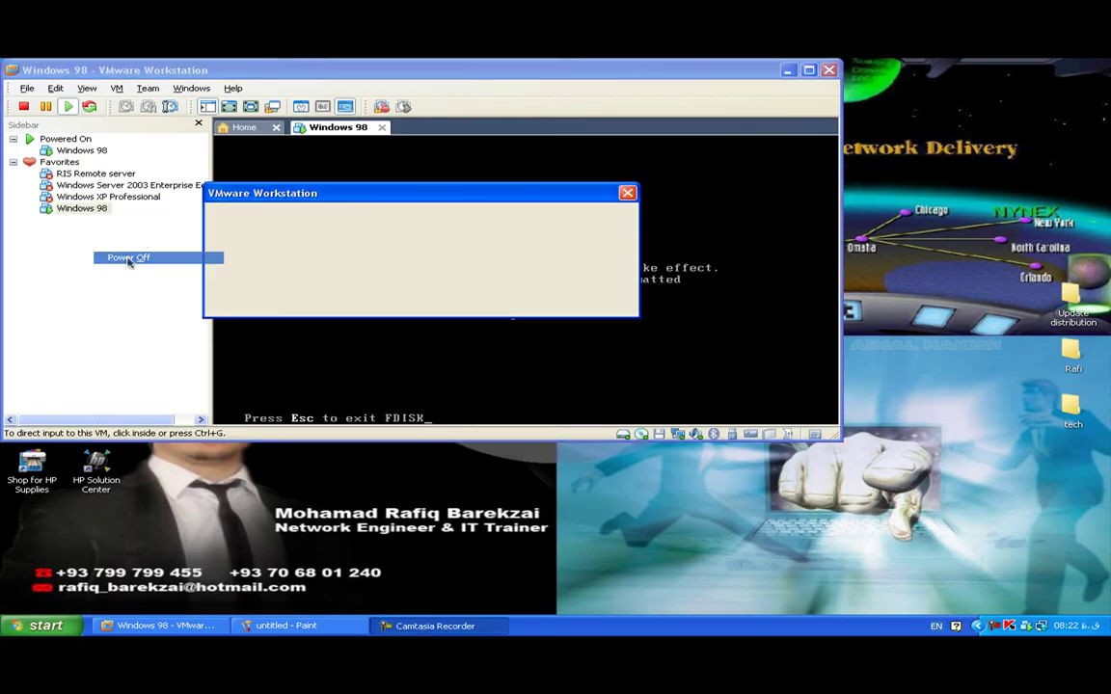
click(509, 301)
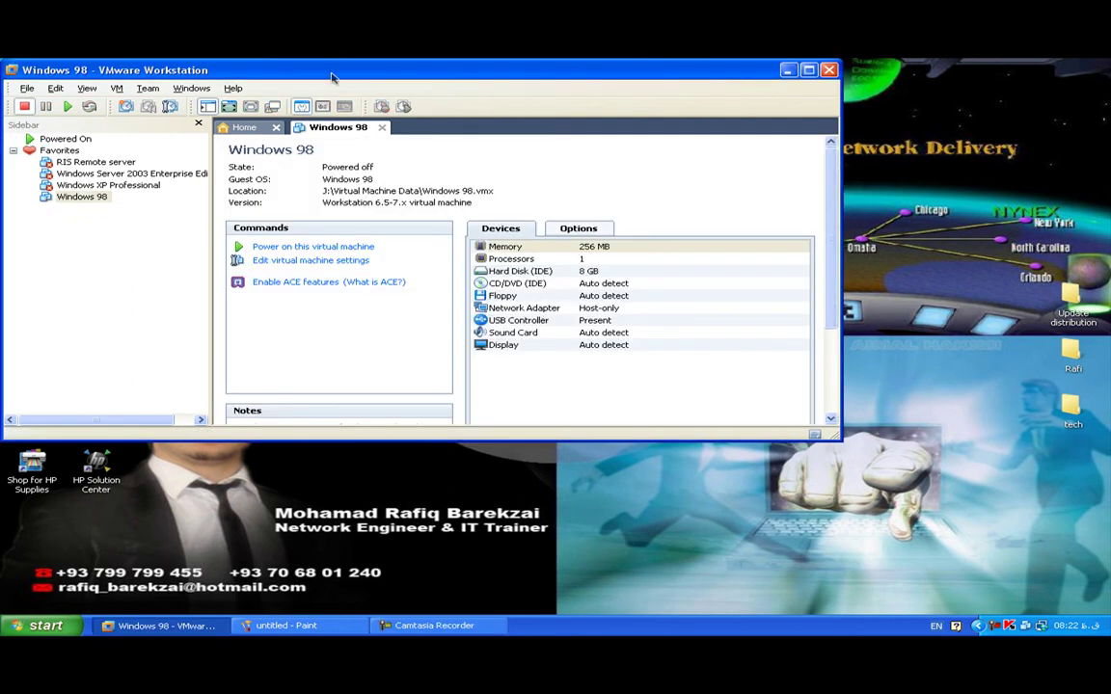
Maximize the VMware Workstation window, power on the Windows 98 virtual machine and show it in Quick Switch view
double_click(301, 73)
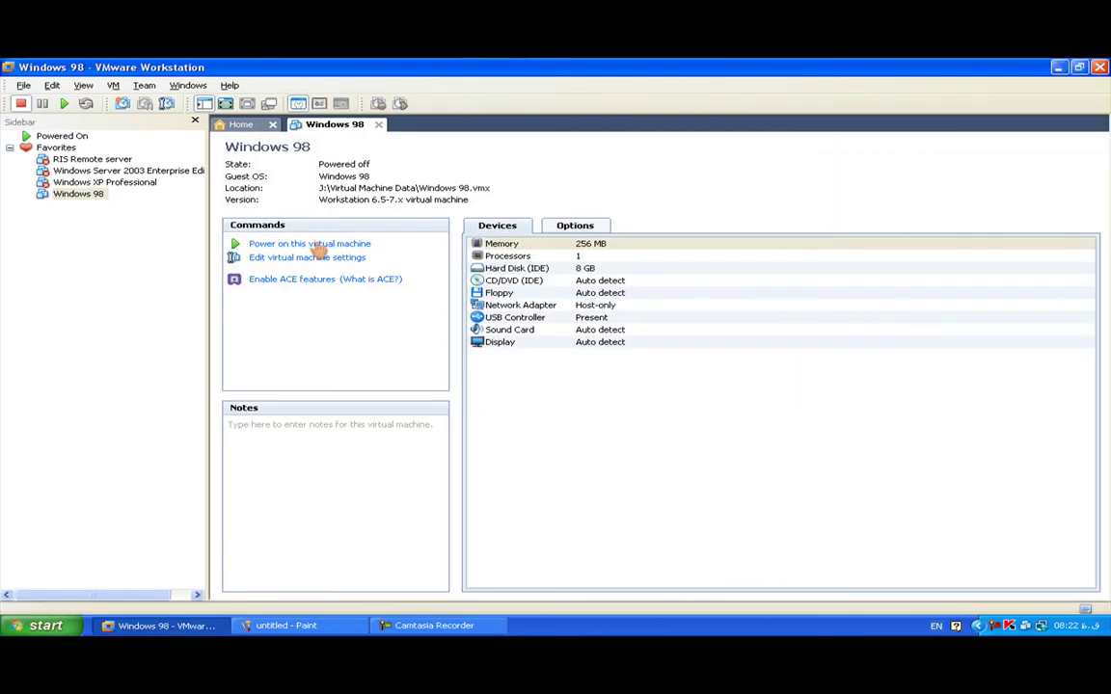
click(315, 245)
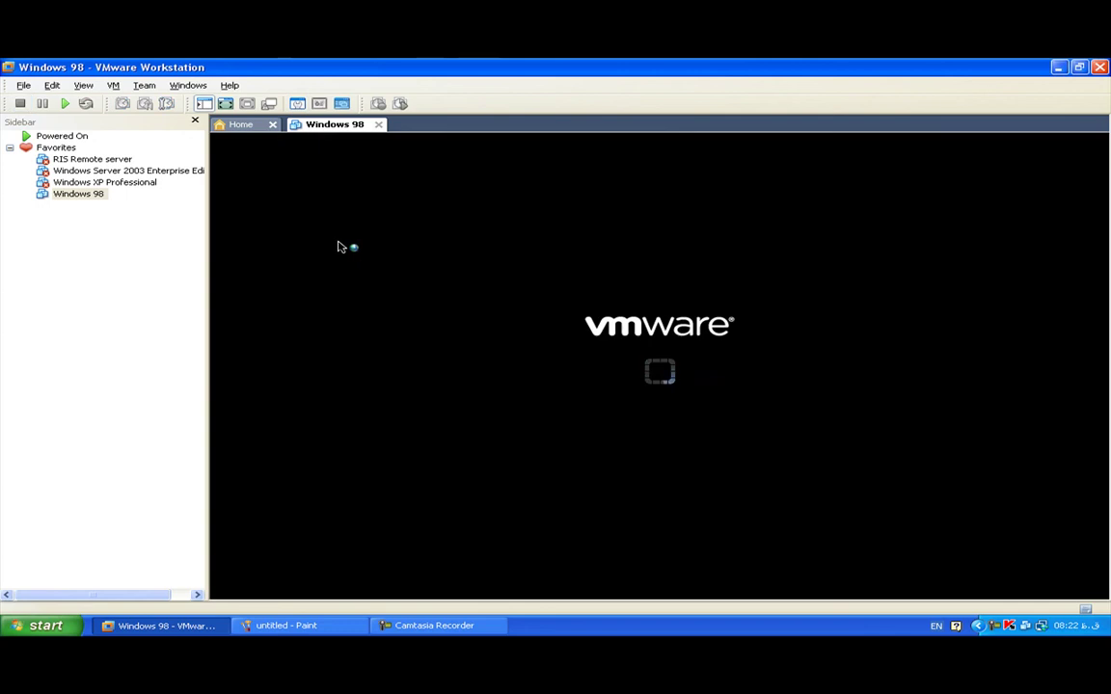
click(227, 105)
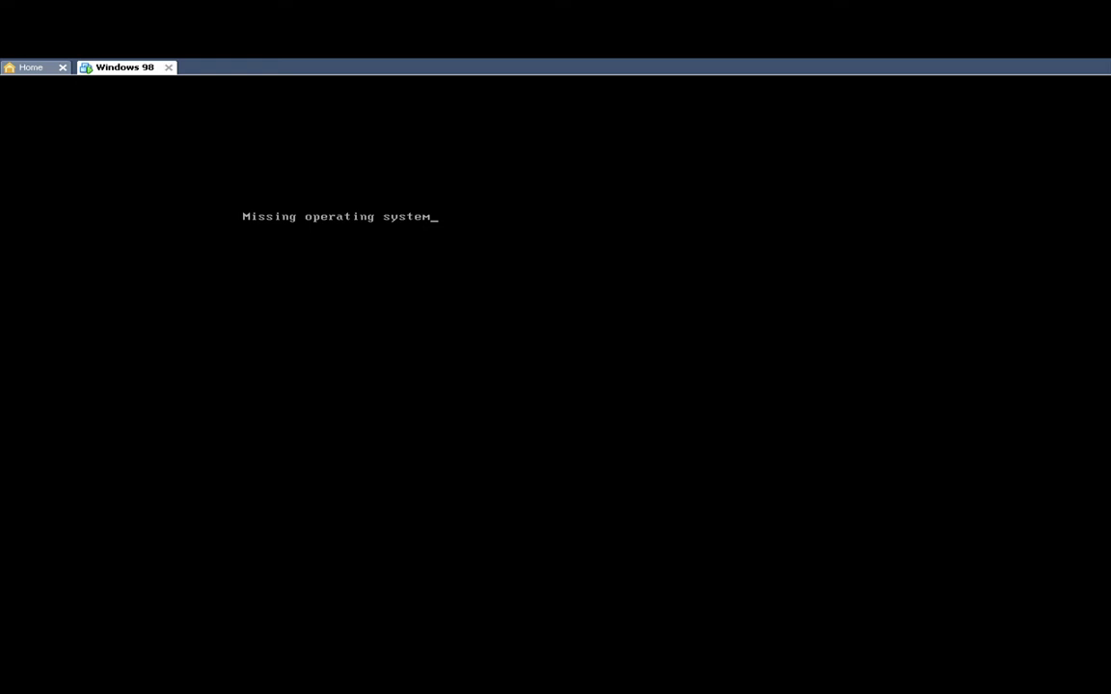
Restore the VMware window, reset the Windows 98 virtual machine and cancel its network boot
mouse_move(865, 62)
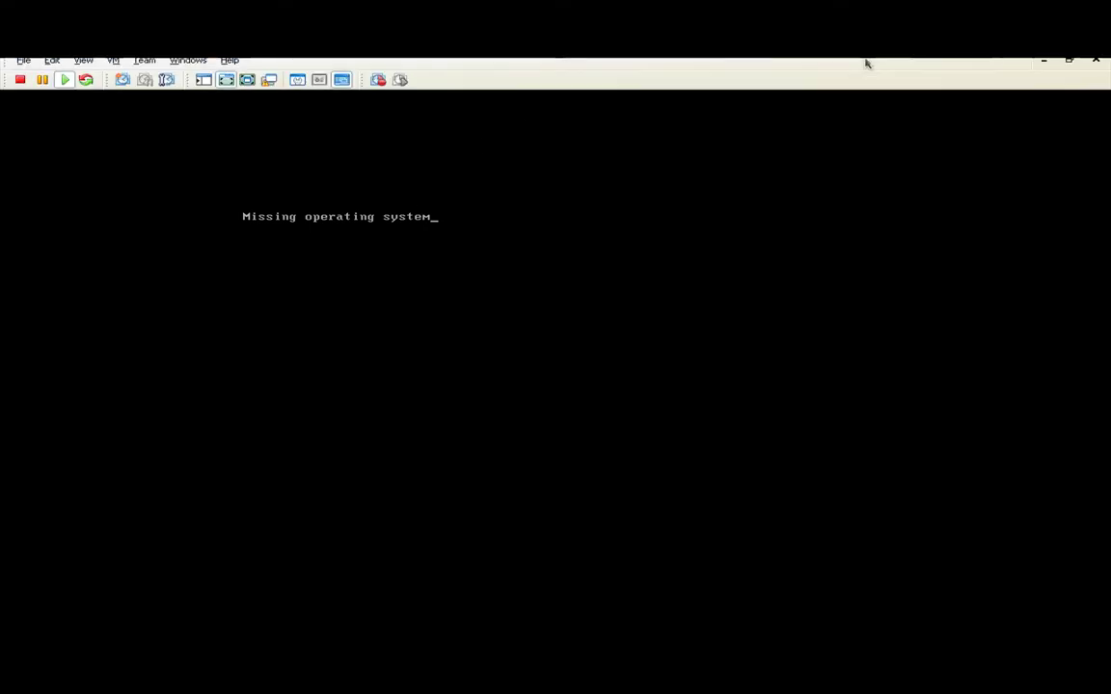
click(1069, 66)
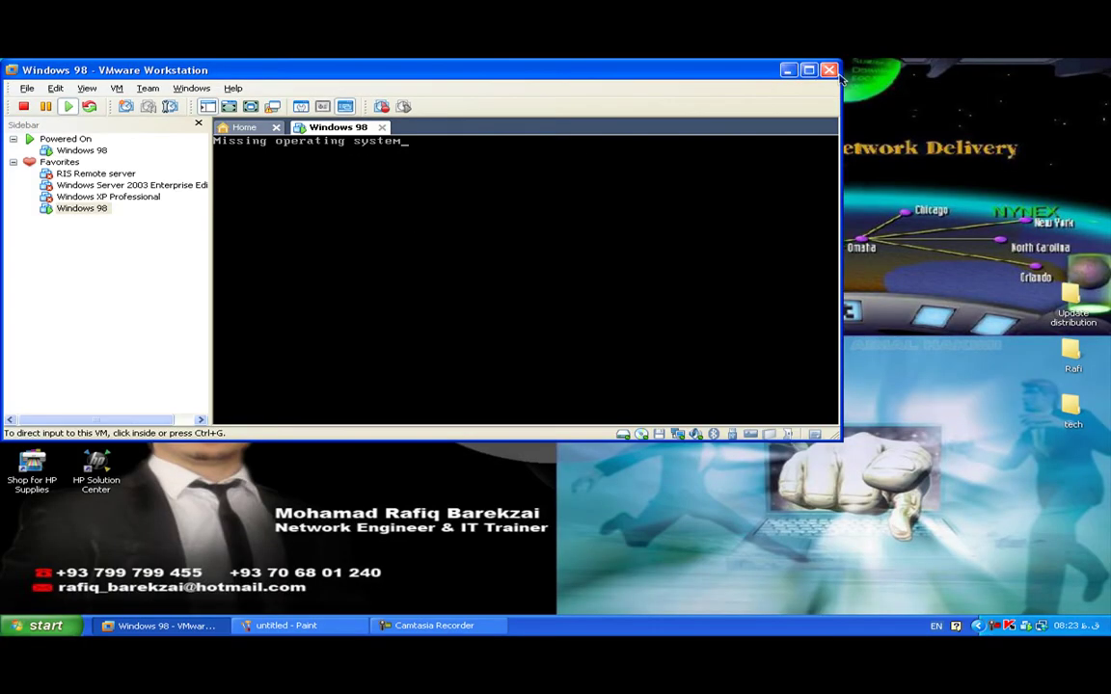
right_click(78, 210)
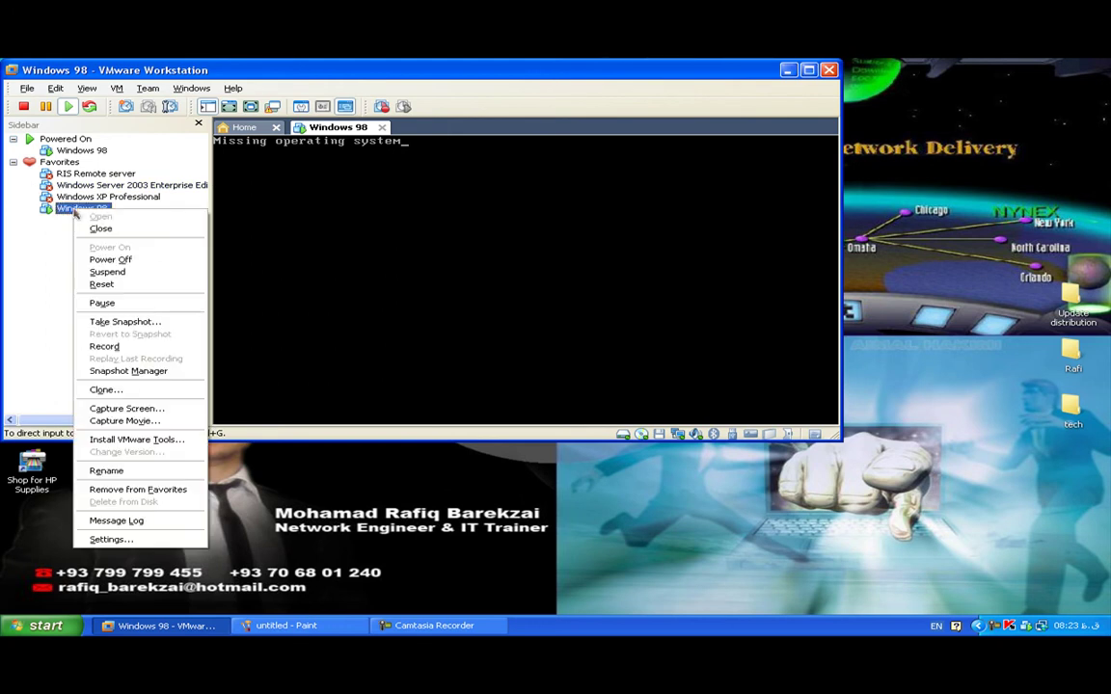
click(135, 287)
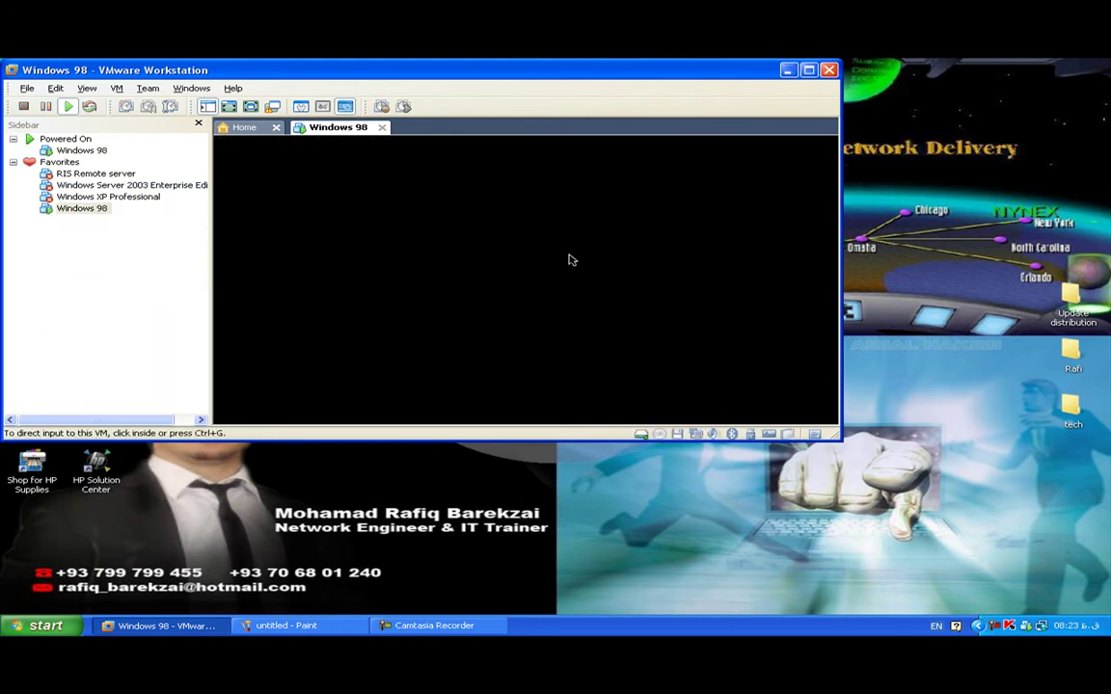
click(569, 259)
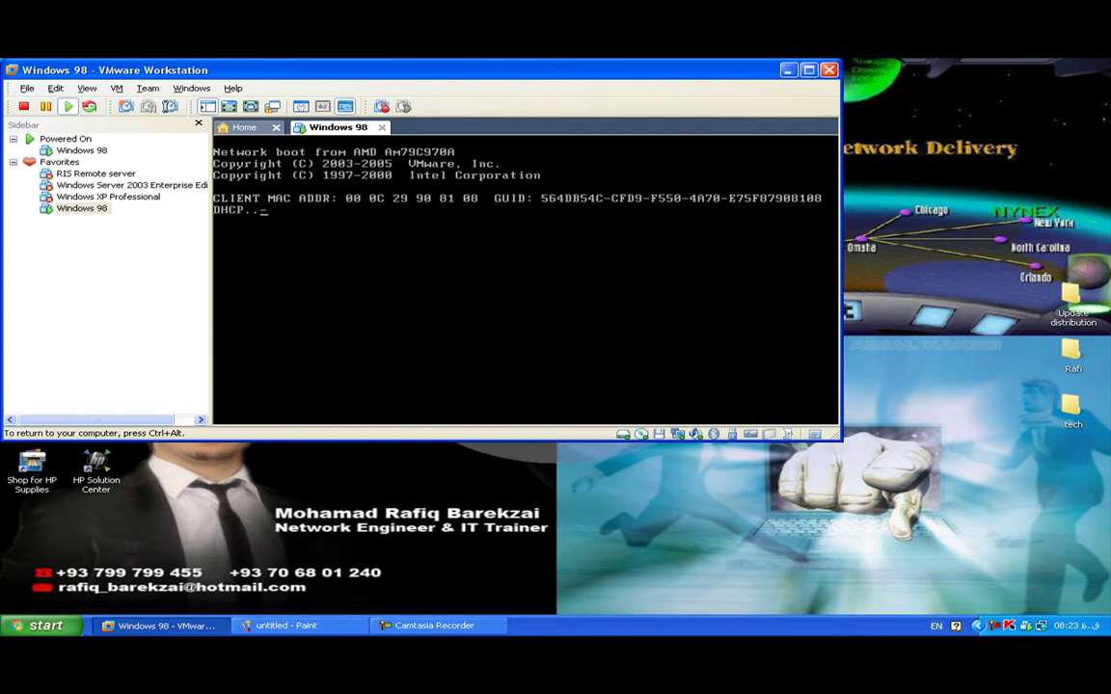
key(Escape)
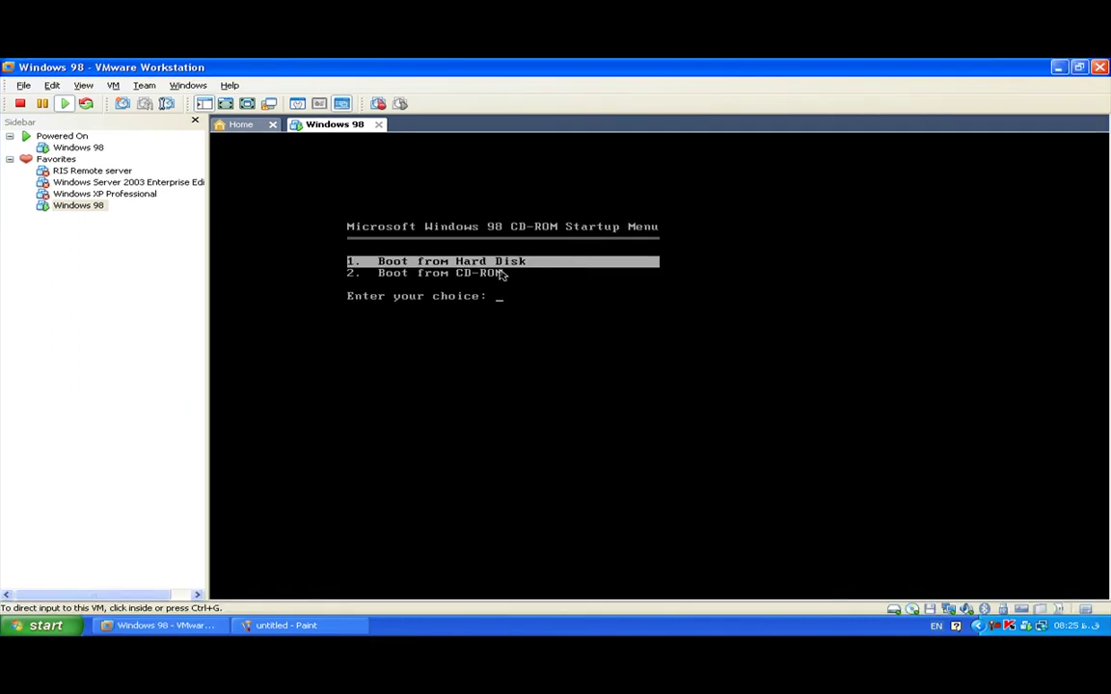
Show the virtual machine full screen and boot it from the CD-ROM
click(248, 105)
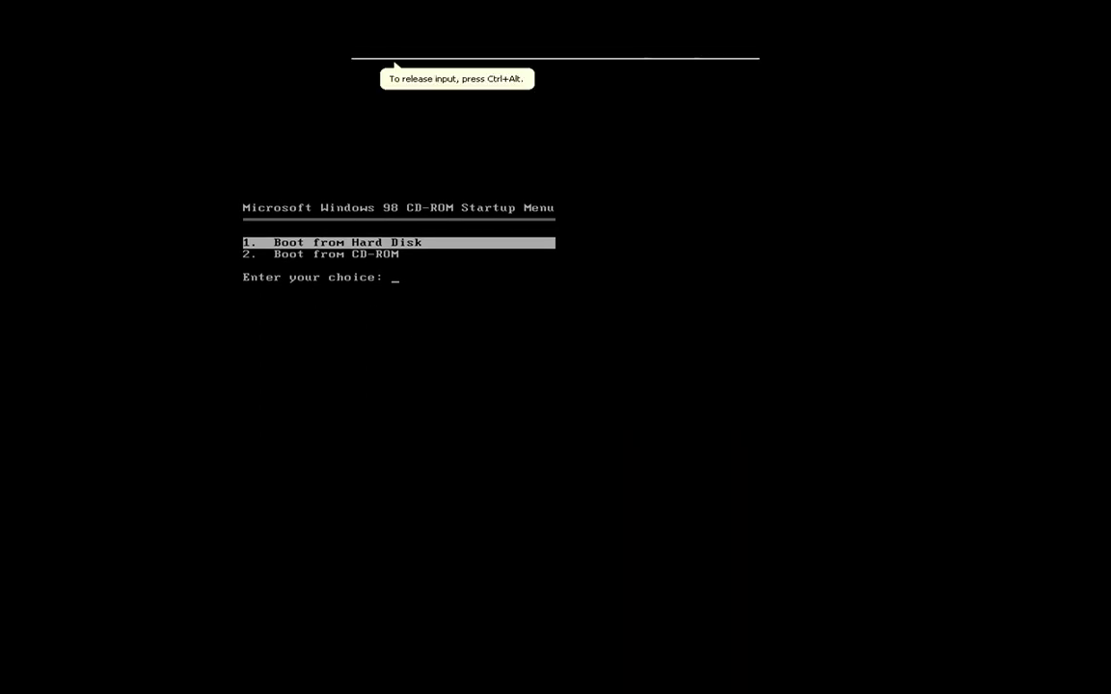
key(Down)
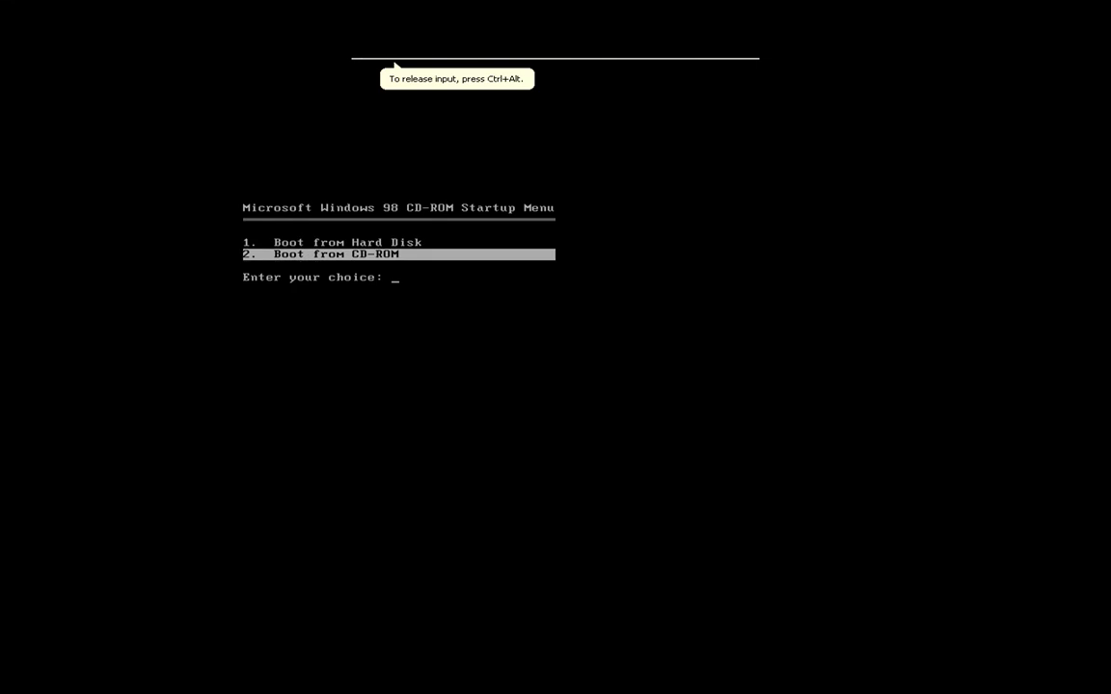
key(Return)
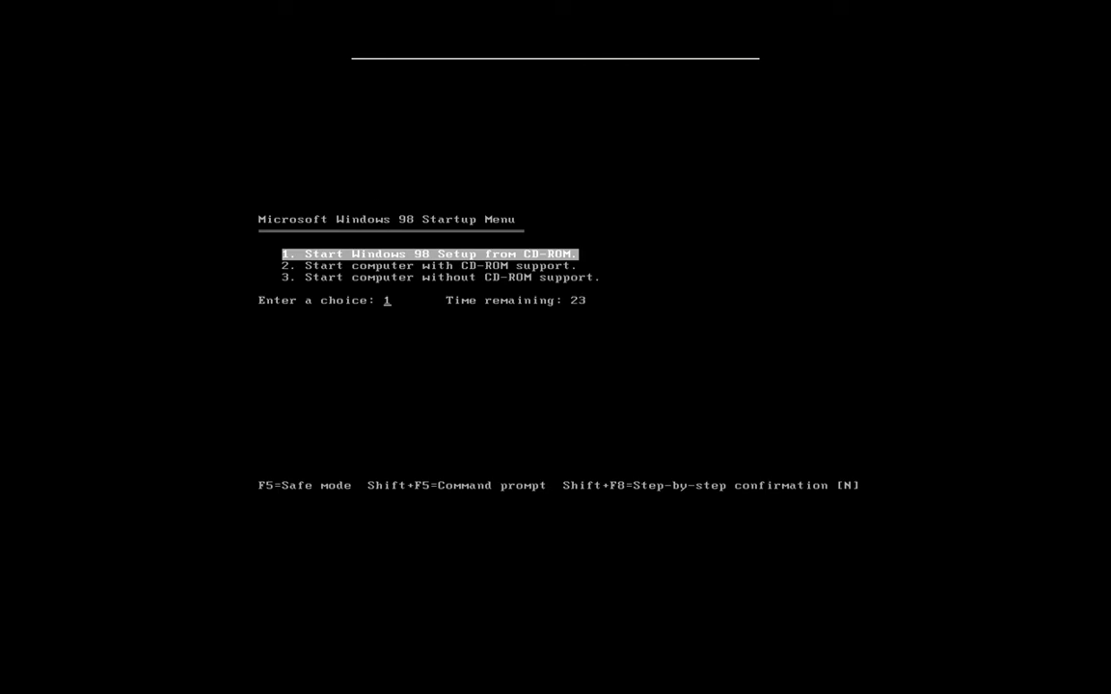
Start the computer with CD-ROM support from the Windows 98 startup options
key(Down)
key(Up)
key(Down)
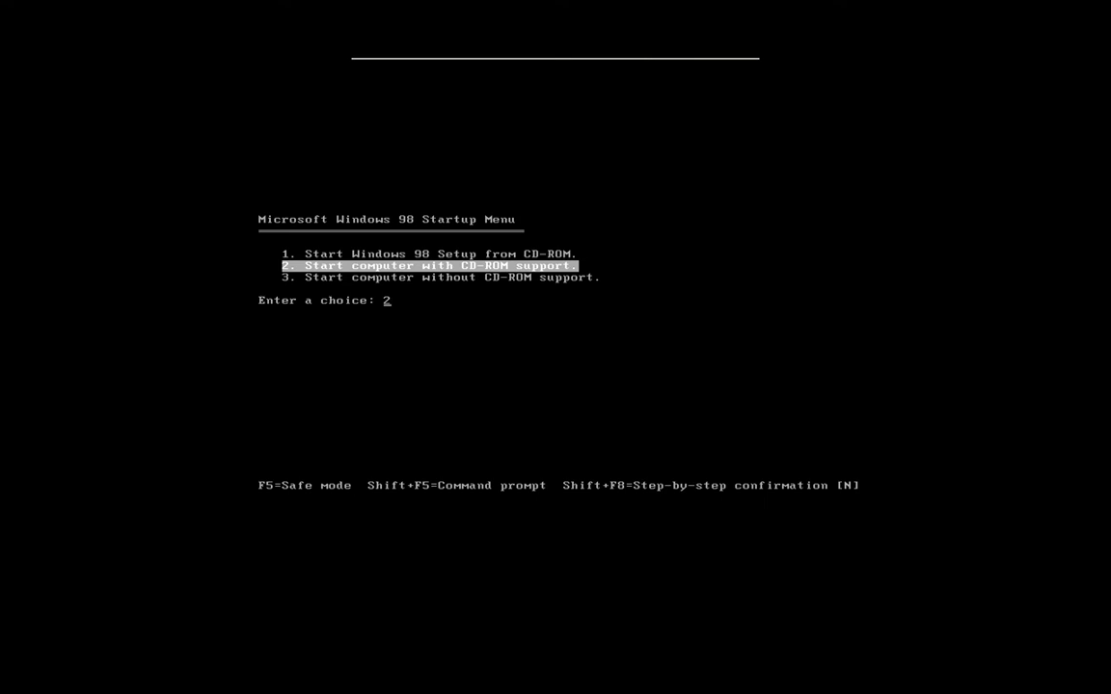
key(Return)
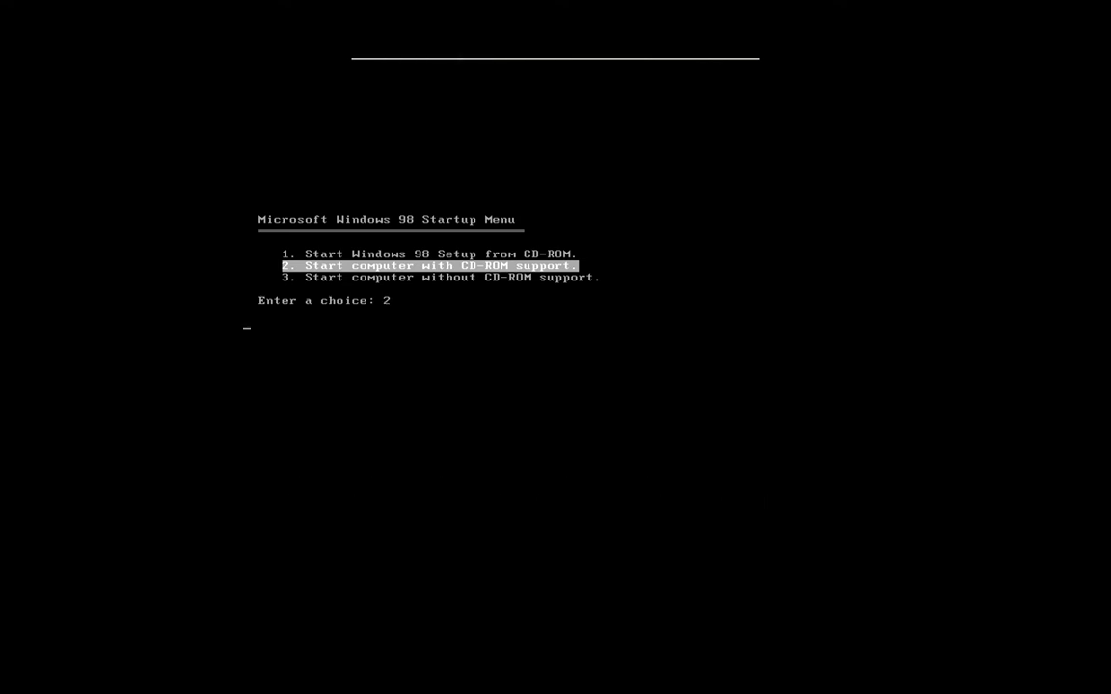
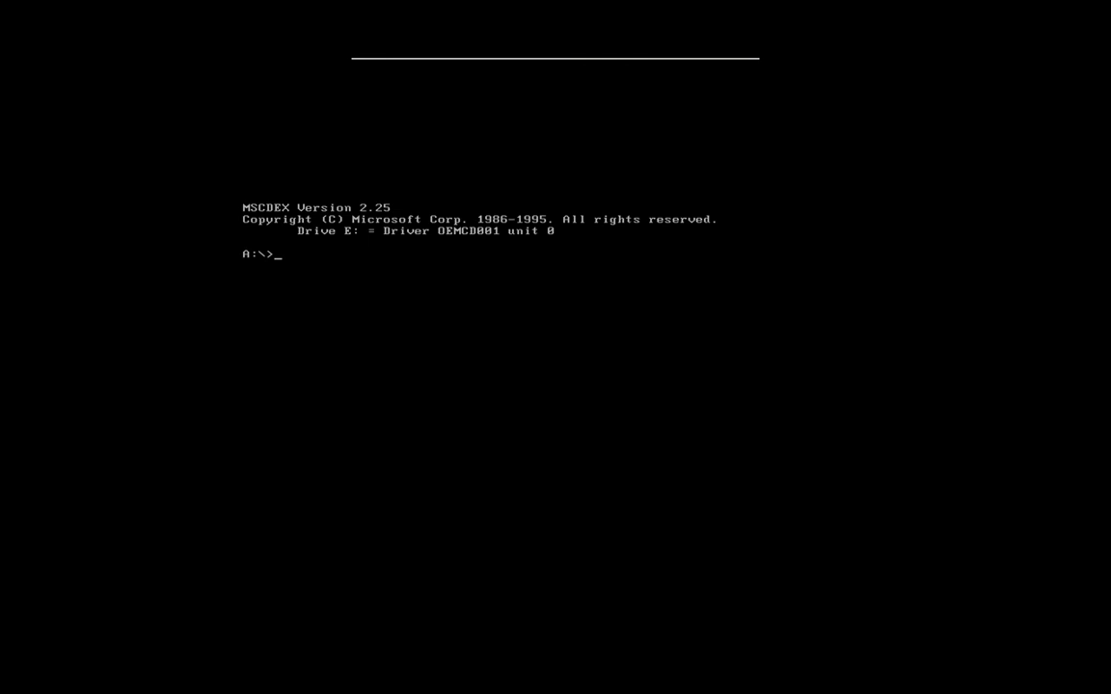
Switch the command prompt from drive A to drive C, entering a few blank lines before and after
key(Return)
key(Return)
key(Return)
key(Return)
text(c:)
key(Return)
key(Return)
key(Return)
key(Return)
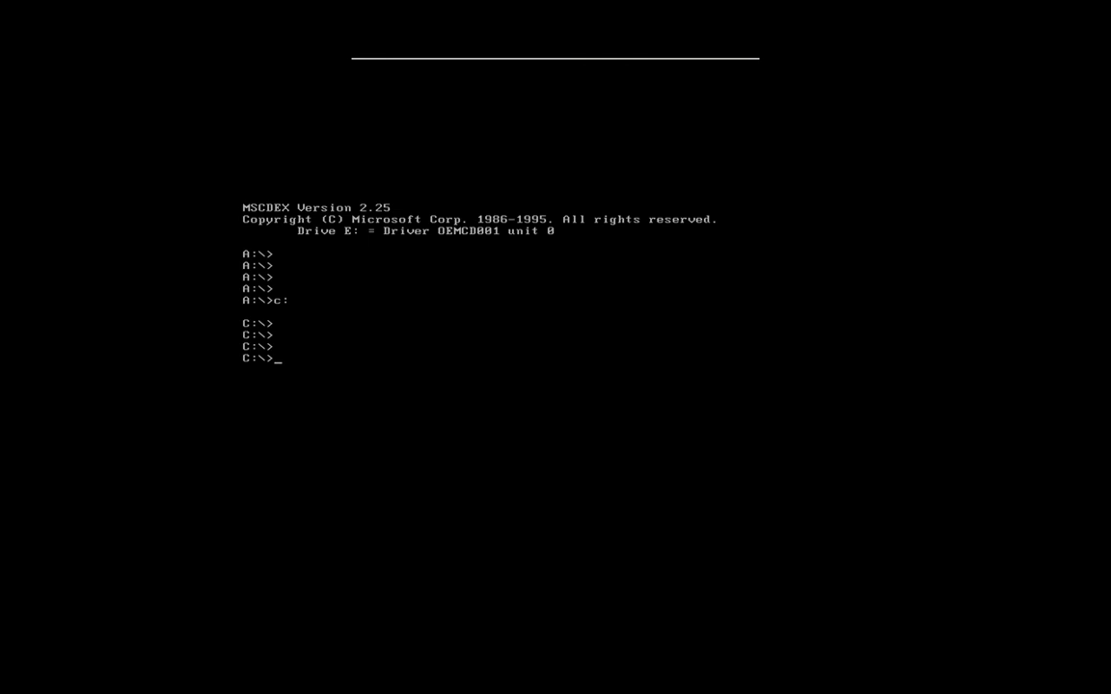
Switch the command prompt to drive D and change to its root directory, entering blank lines after each command
text(d:)
key(Return)
key(Return)
key(Return)
key(Return)
key(Return)
text(cd\)
key(Return)
key(Return)
key(Return)
key(Return)
key(Return)
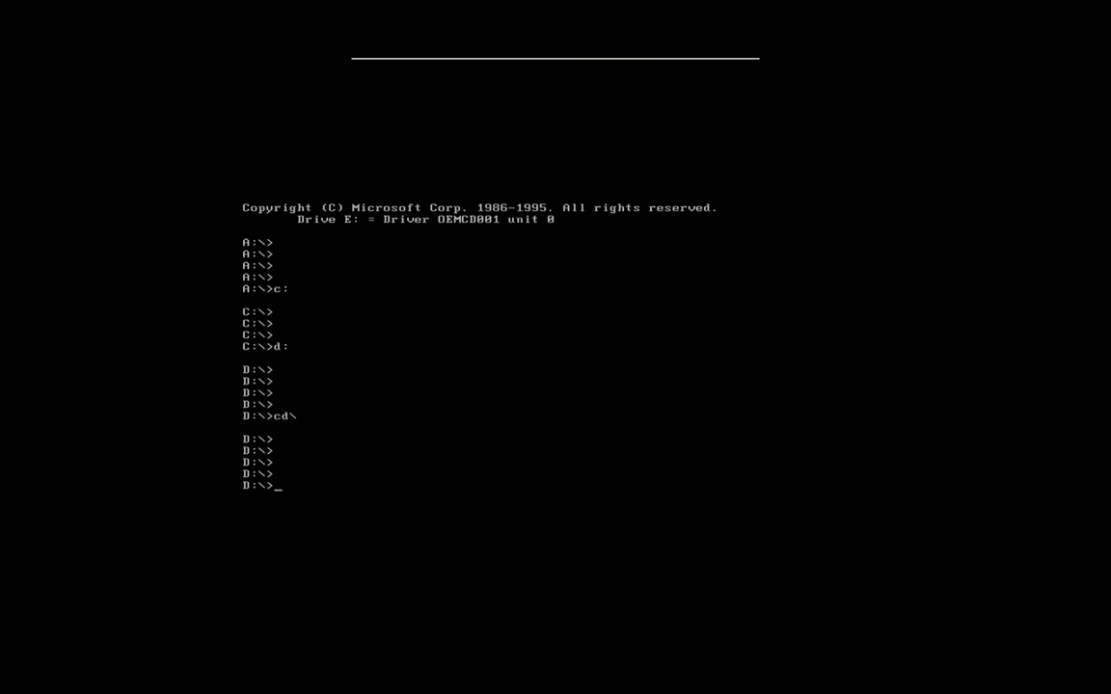
Switch the command prompt from drive D back to drive A and enter a run of blank lines
text(a:)
key(Return)
key(Return)
key(Return)
key(Return)
key(Return)
key(Return)
key(Return)
key(Return)
key(Return)
key(Return)
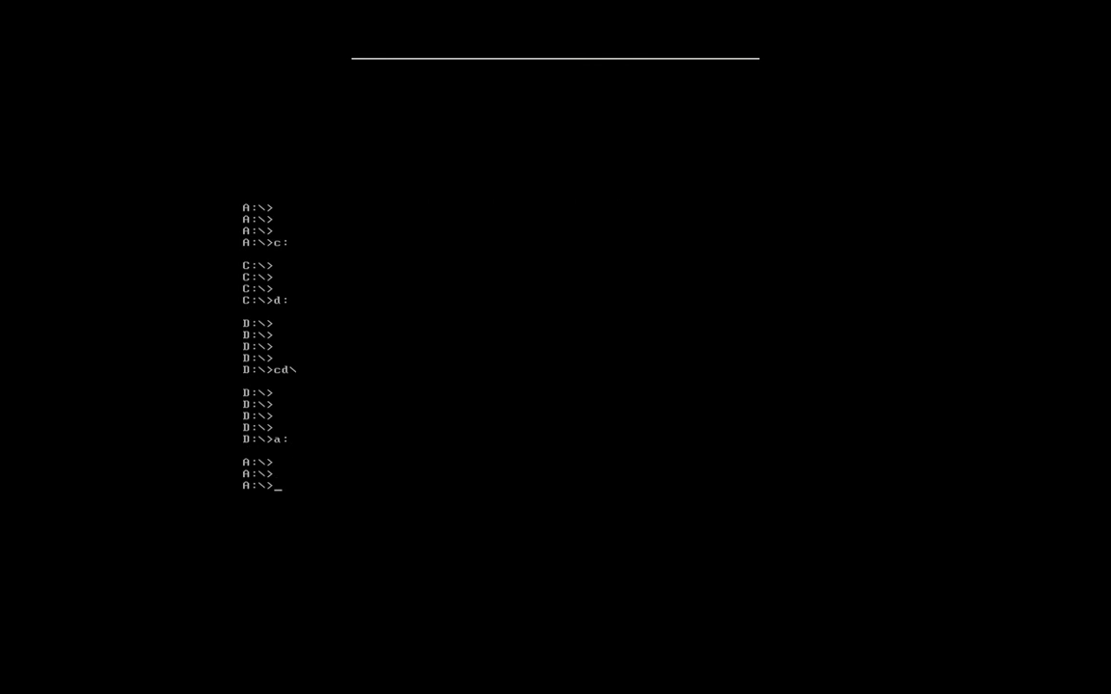
key(Return)
key(Return)
key(Return)
key(Return)
key(Return)
key(Return)
key(Return)
key(Return)
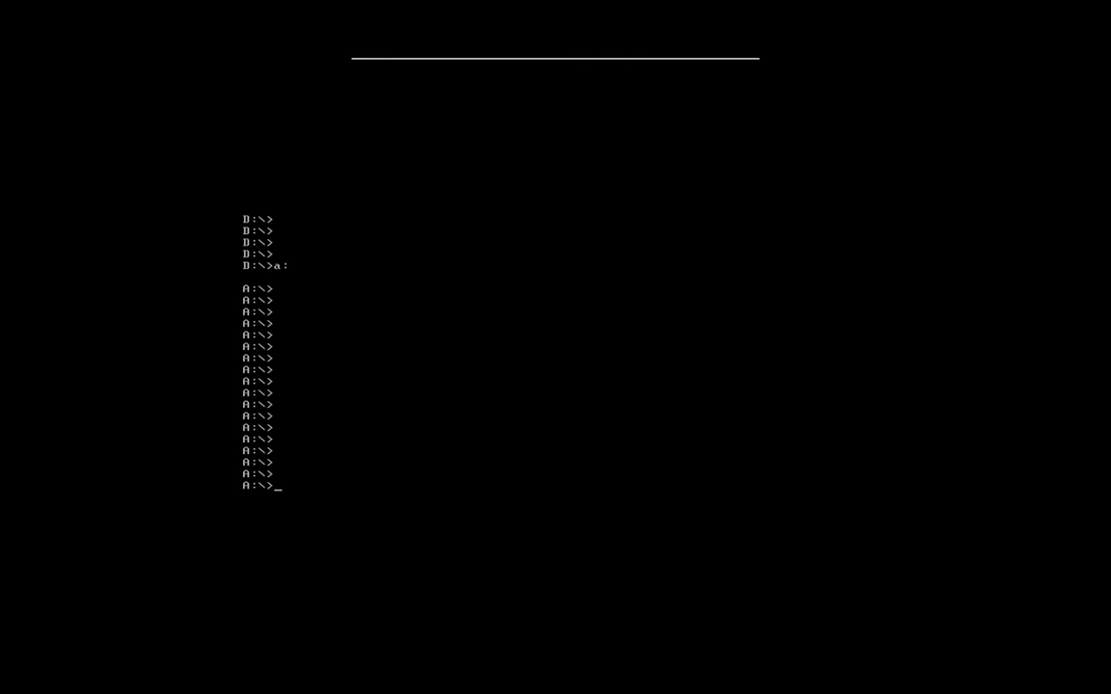
Switch to the CD-ROM drive E and list its directory, followed by a few blank lines
text(e:)
key(Return)
text(dir)
key(Return)
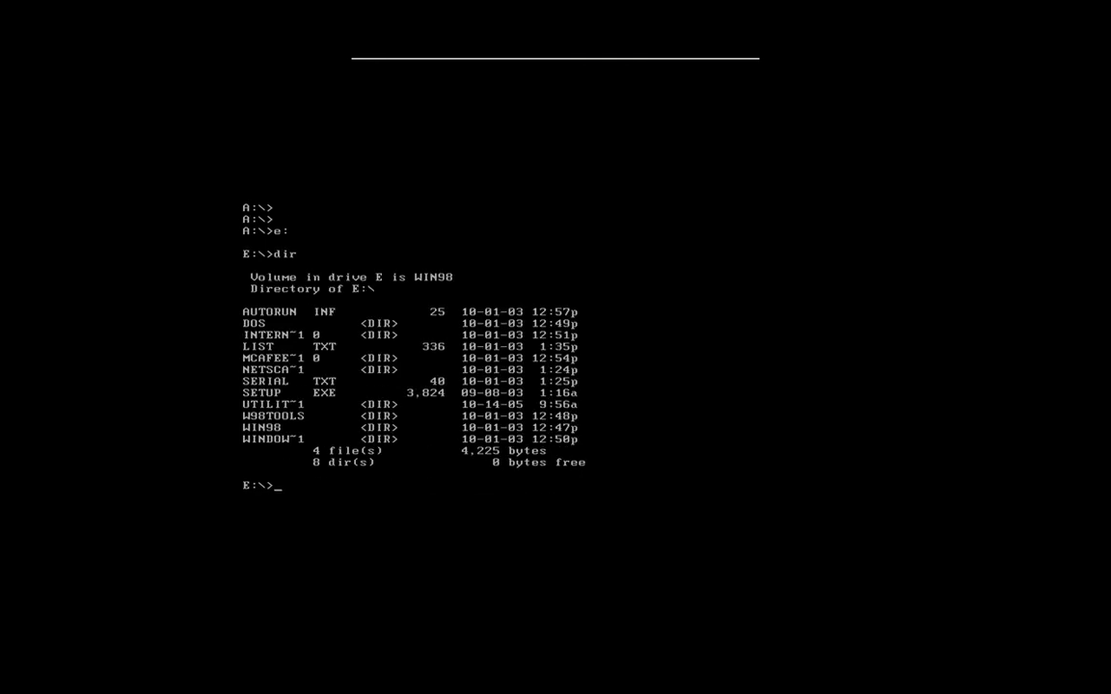
key(Return)
key(Return)
key(Return)
key(Return)
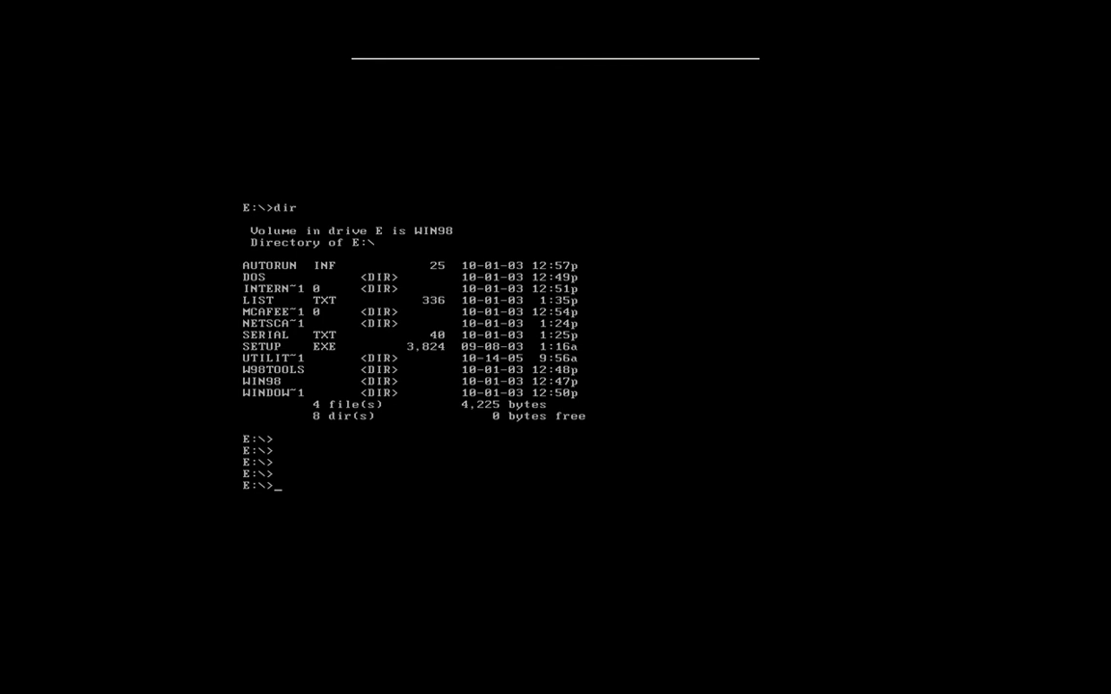
Return the command prompt from drive E to drive A and enter a run of blank lines
text(a:)
key(Return)
key(Return)
key(Return)
key(Return)
key(Return)
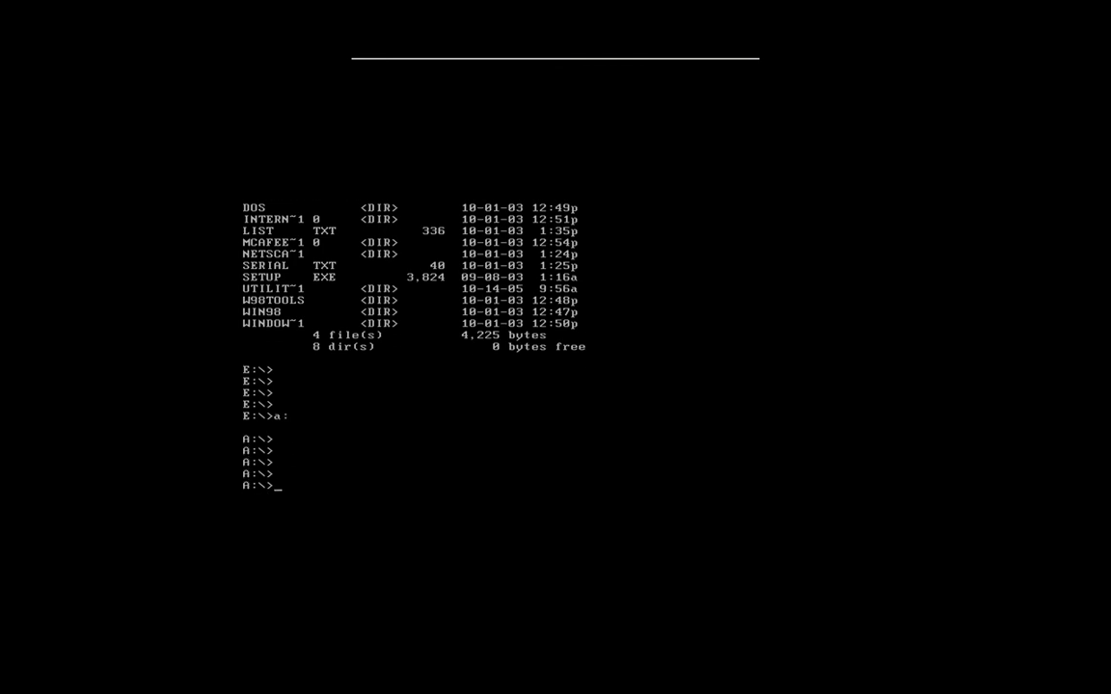
key(Return)
key(Return)
key(Return)
key(Return)
key(Return)
key(Return)
key(Return)
key(Return)
key(Return)
key(Return)
key(Return)
key(Return)
key(Return)
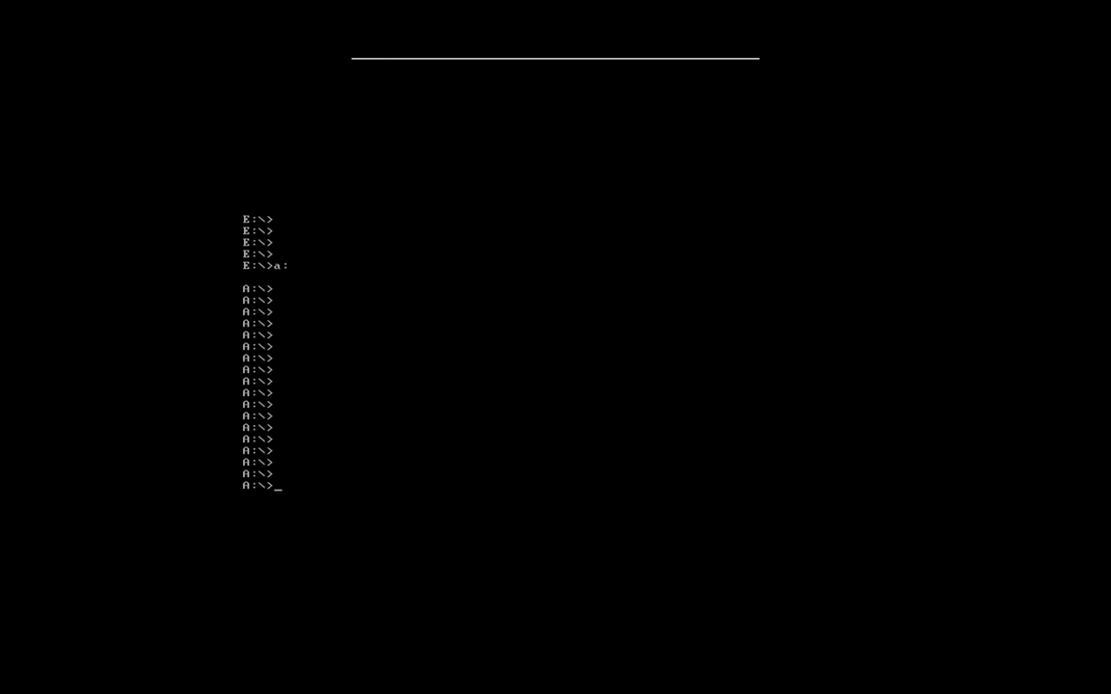
Try to quick-format drive C from the drive A prompt with the command "Format c:/q"
text(Format c:/q)
key(BackSpace)
text(srg)
key(BackSpace)
key(BackSpace)
key(BackSpace)
text(u)
key(BackSpace)
text(q)
key(Return)
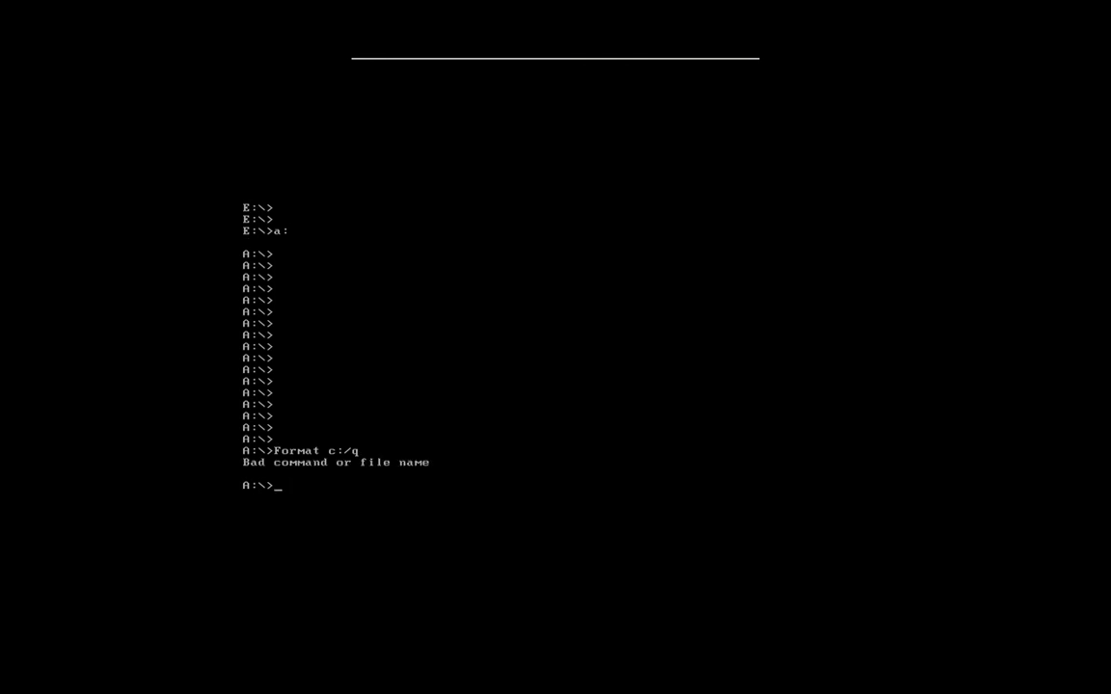
key(Return)
key(Return)
key(Return)
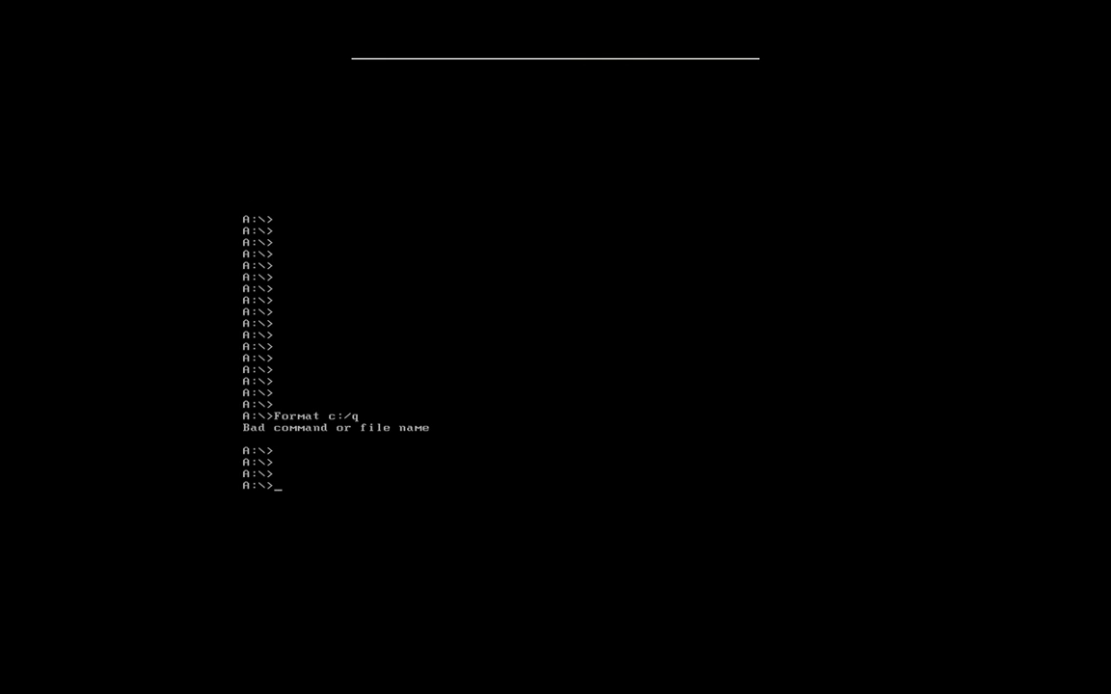
Switch the command prompt from drive A to the CD-ROM drive E, adding several blank lines
text(e)
key(BackSpace)
text(D)
key(BackSpace)
text(e:)
key(Return)
text(e:)
key(Return)
key(Return)
key(Return)
key(Return)
key(Return)
key(Return)
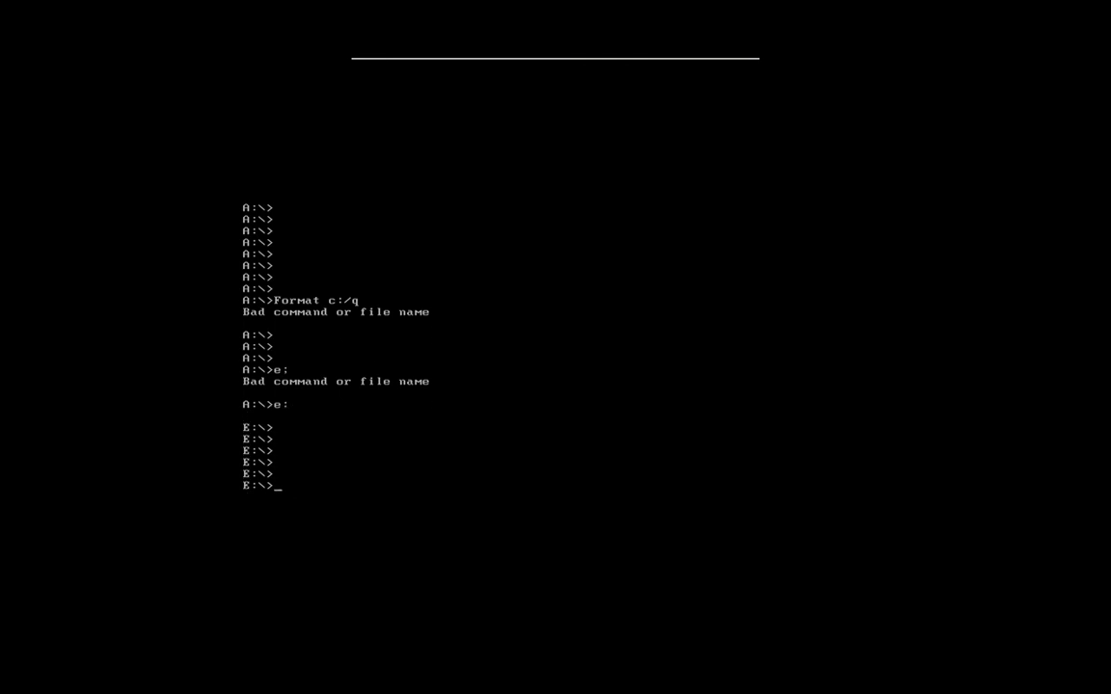
Try to quick-format drive C from the root of drive E with "format c:/q"
text(format c:/q)
key(Return)
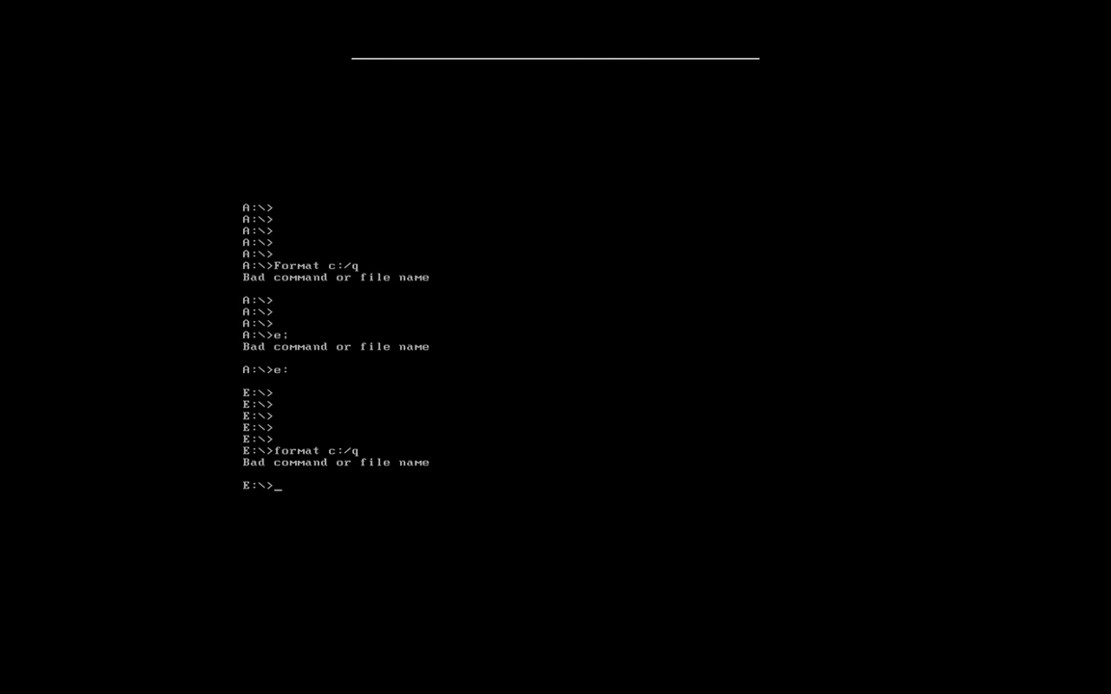
key(Return)
key(Return)
key(Return)
key(Return)
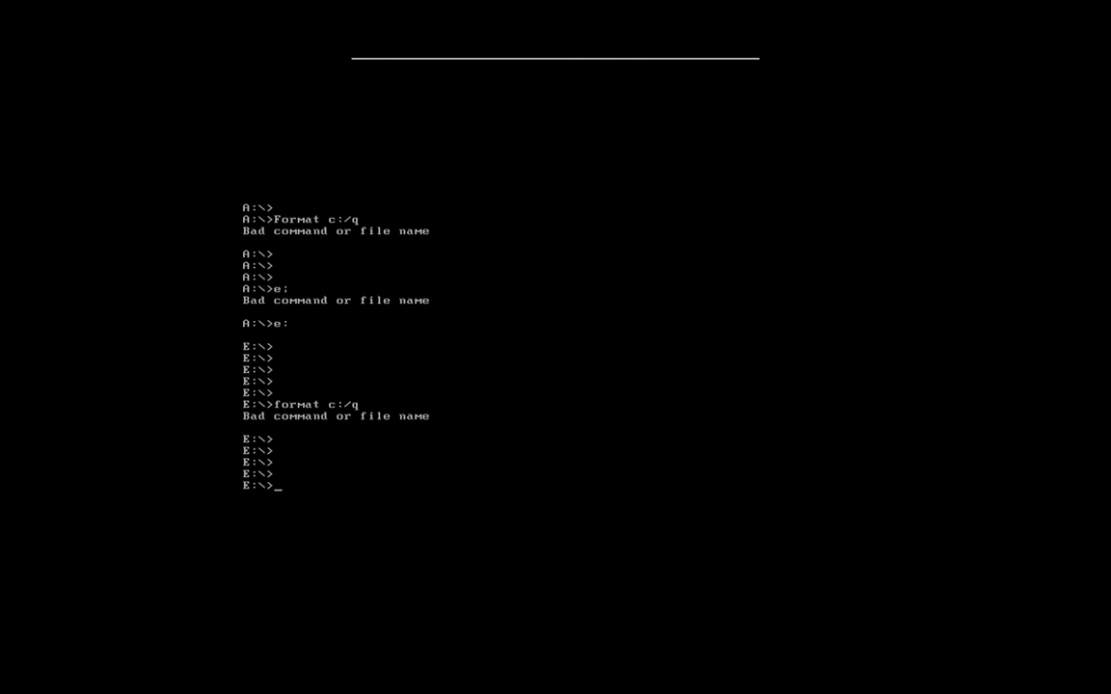
List the root directory of drive E and direct input back to the virtual machine
text(dit)
key(BackSpace)
text(r)
key(Return)
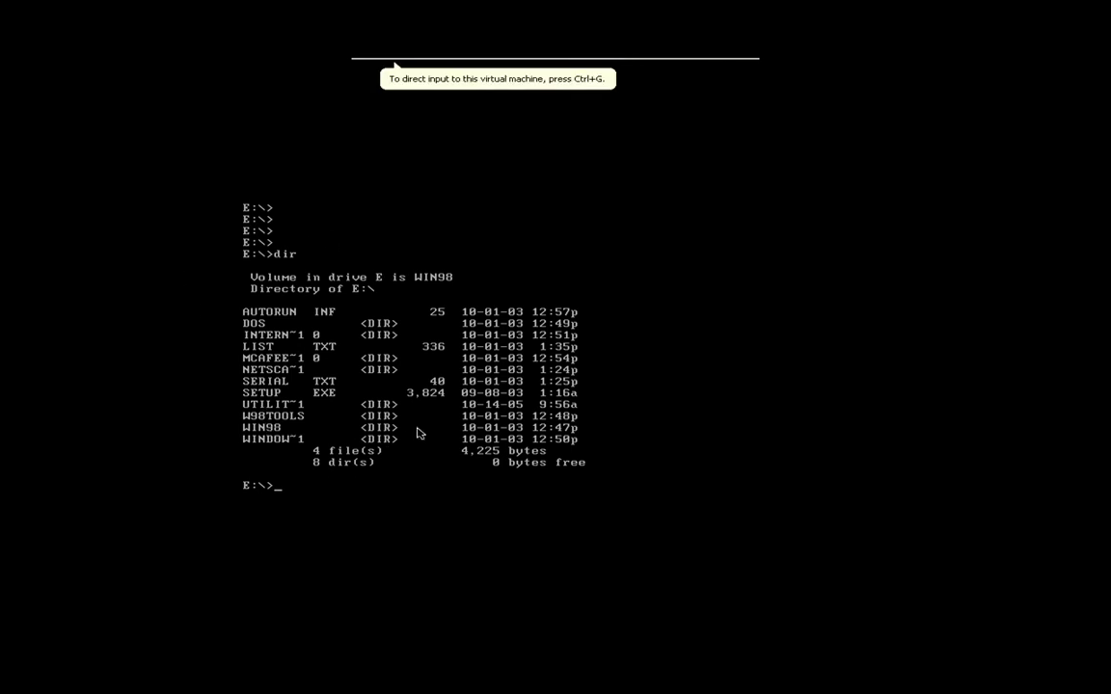
click(319, 497)
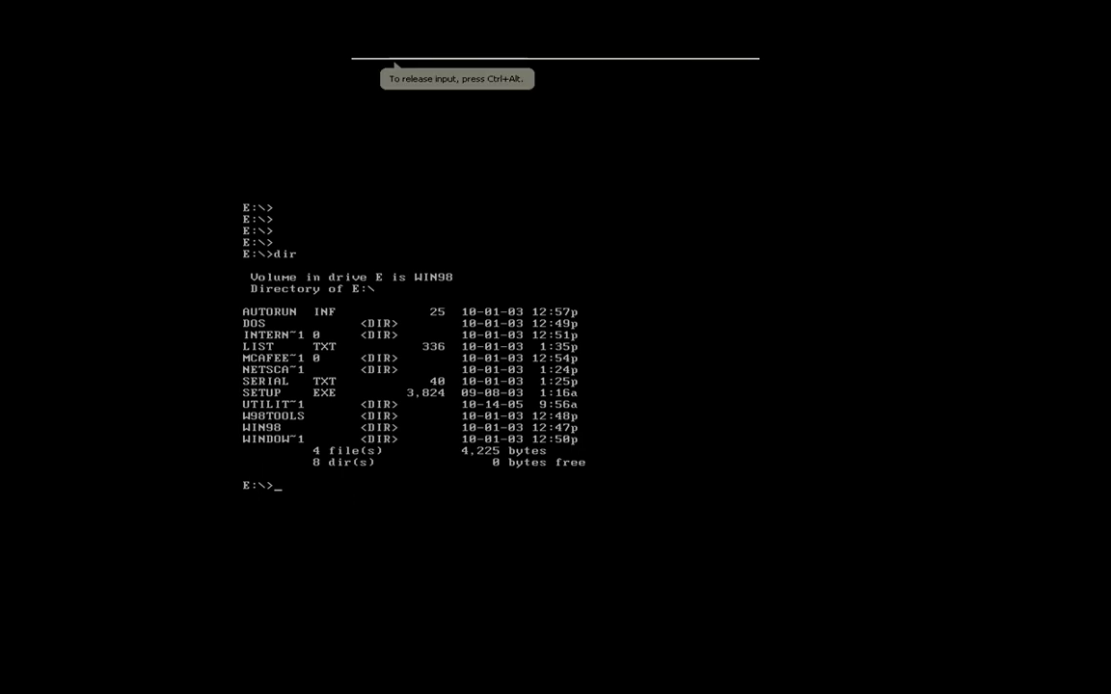
Change to the win98 directory on drive E
text(cd wind98)
key(BackSpace)
key(BackSpace)
key(BackSpace)
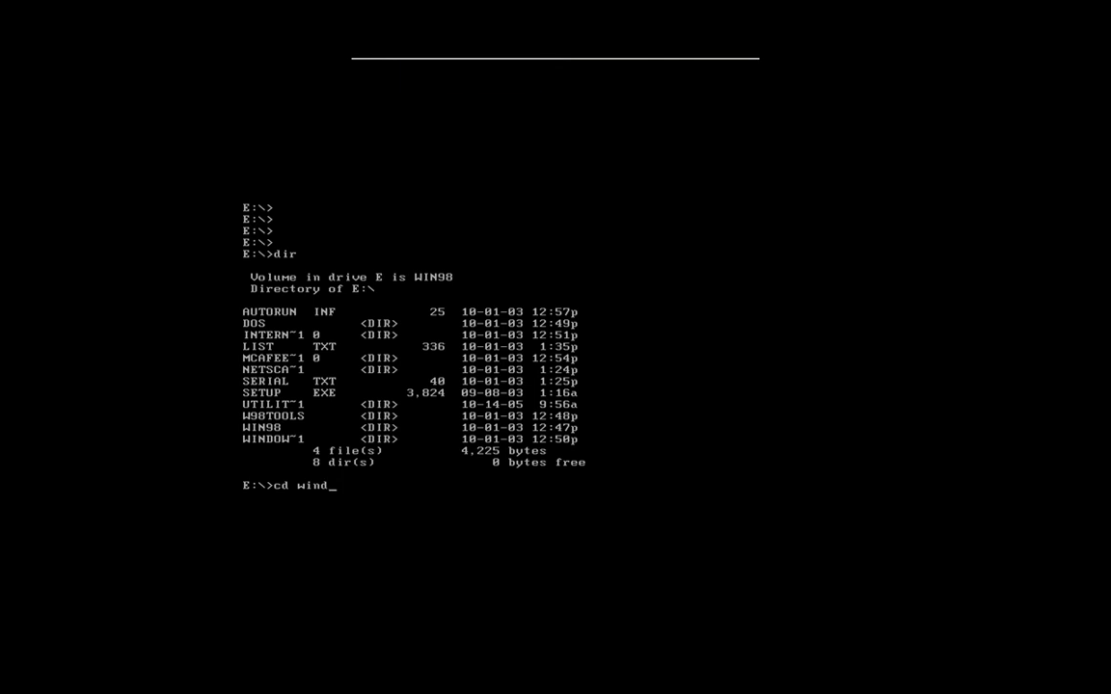
text(98)
key(Return)
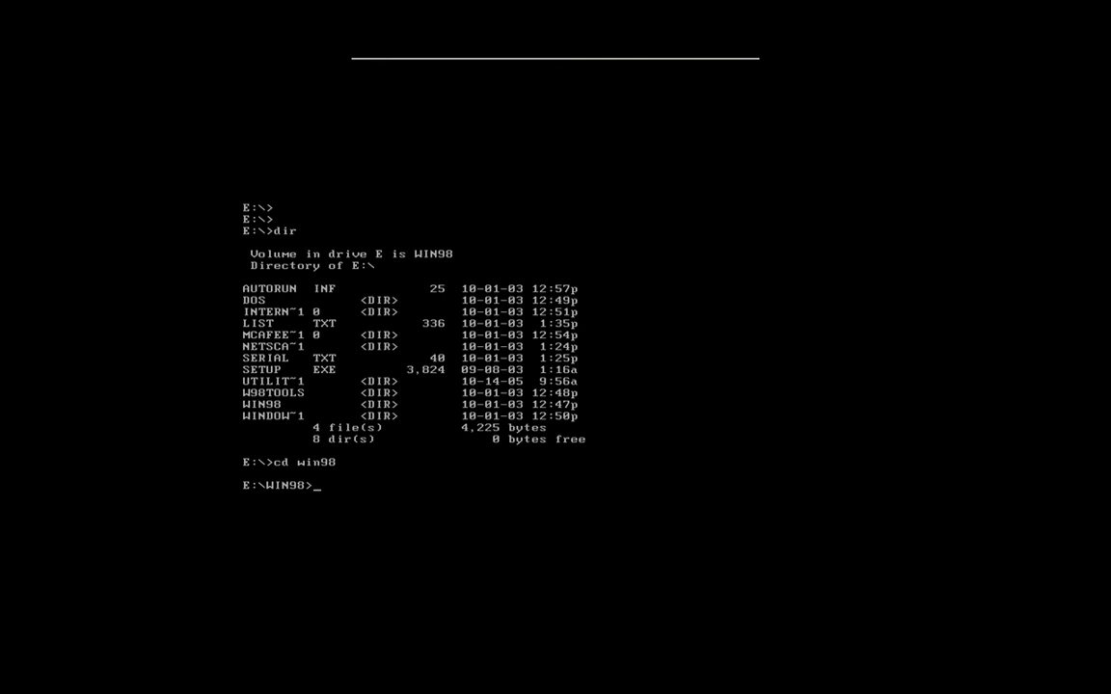
Format drive C with "format c:/q" from the WIN98 directory, accept the unconditional format and label the volume songsdrive
text(format c:/q)
key(Return)
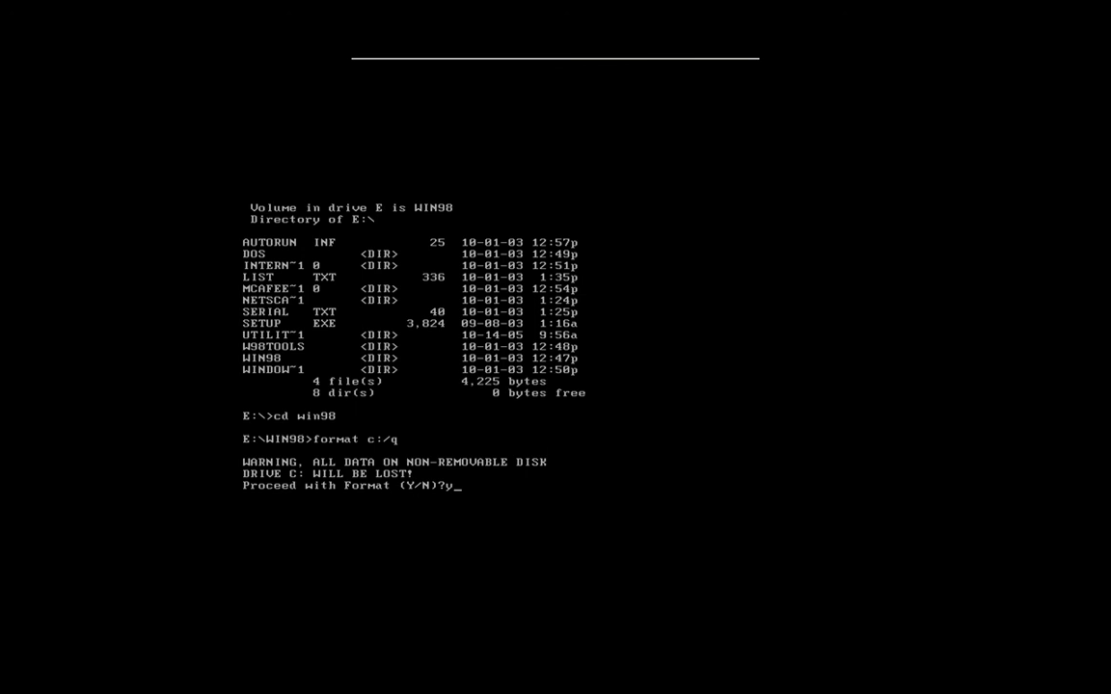
text(y)
key(Return)
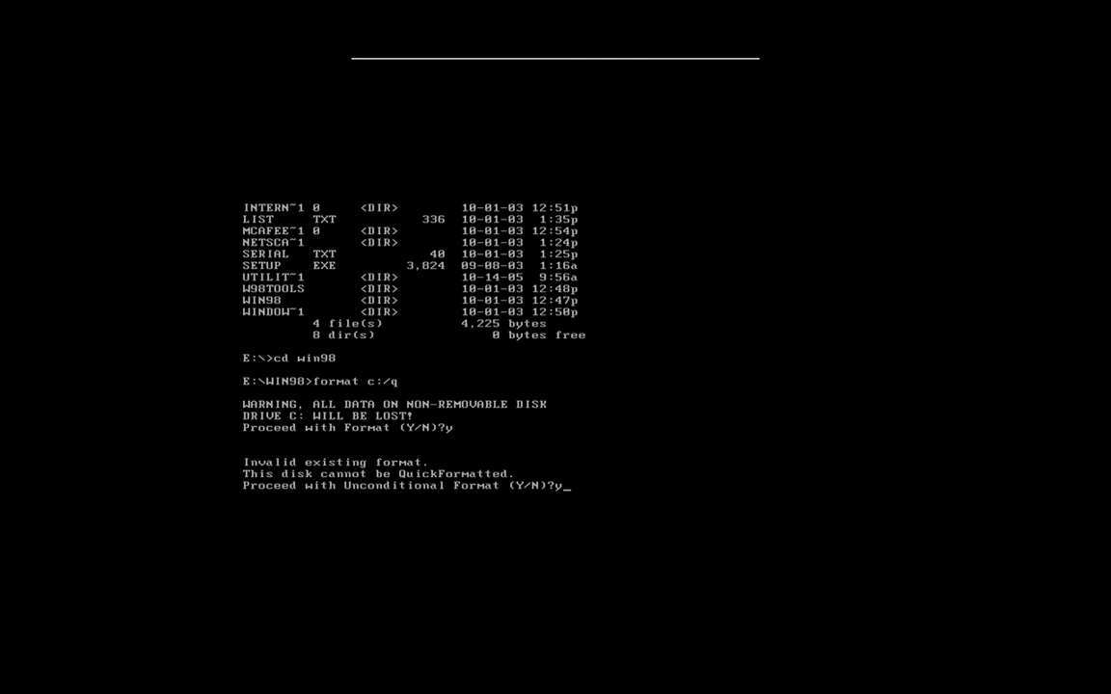
key(Return)
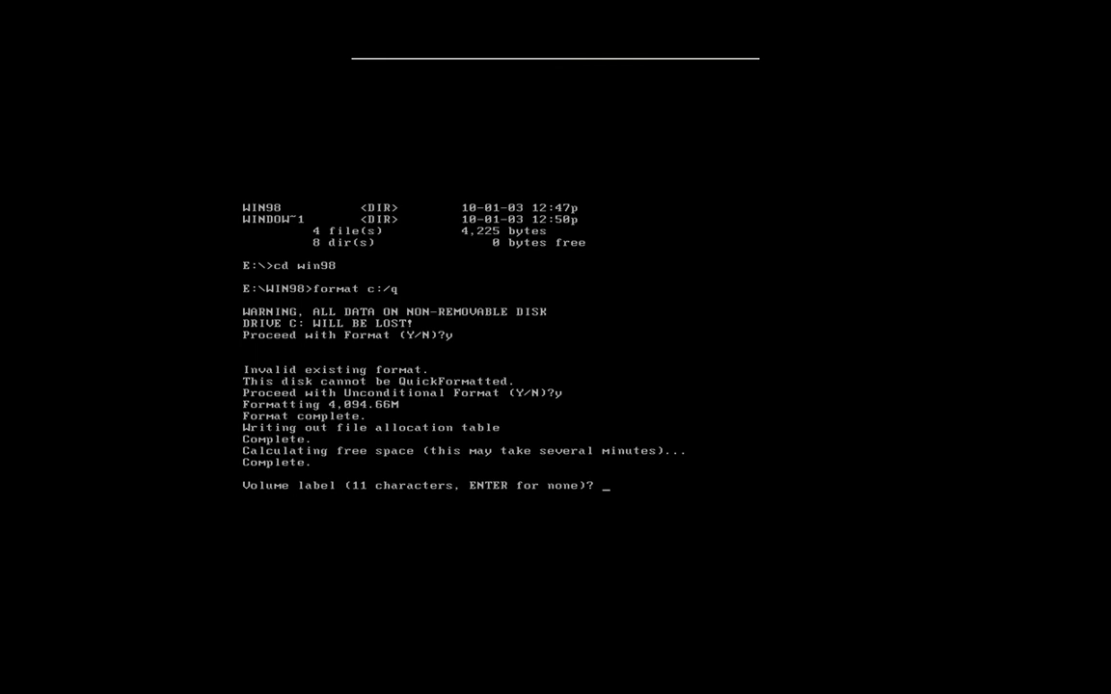
text(songsdrive)
key(Return)
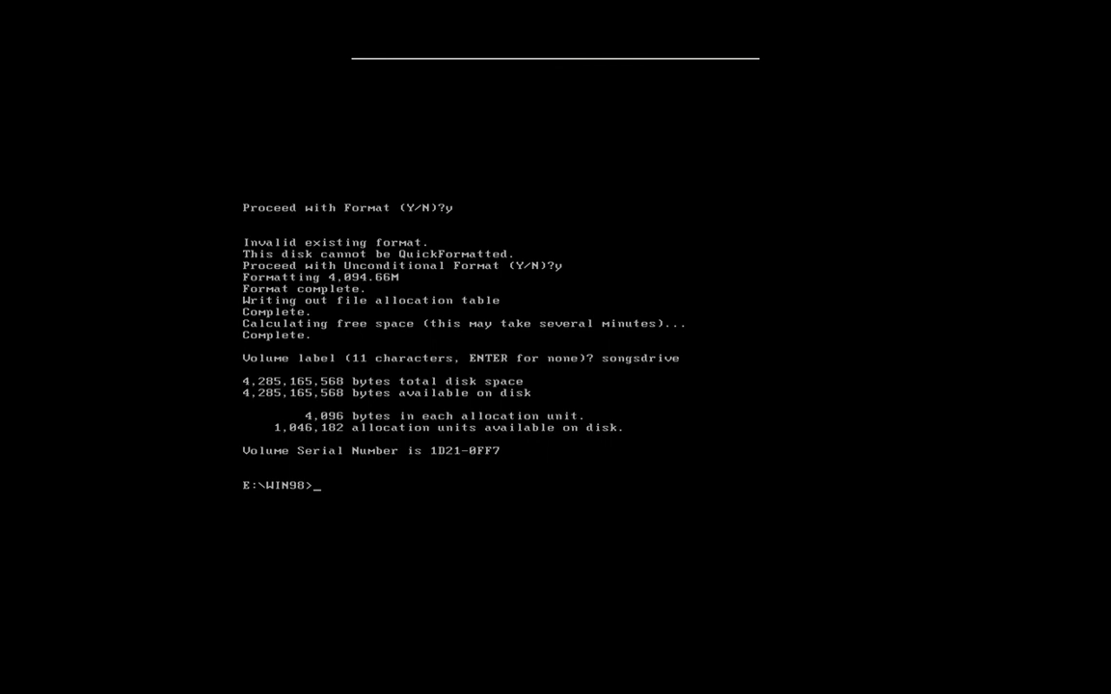
Format drive D with "format d:/q" and agree to proceed with the unconditional format
key(Return)
key(Return)
key(Return)
key(Return)
key(Return)
text(format )
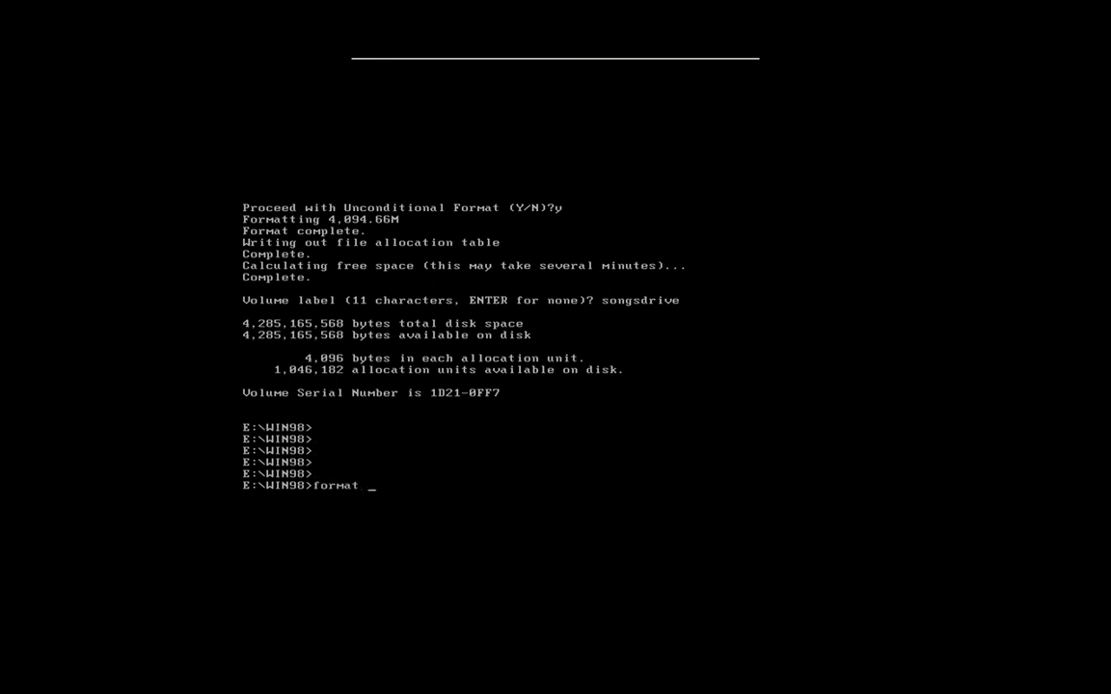
text(d:/q)
key(Return)
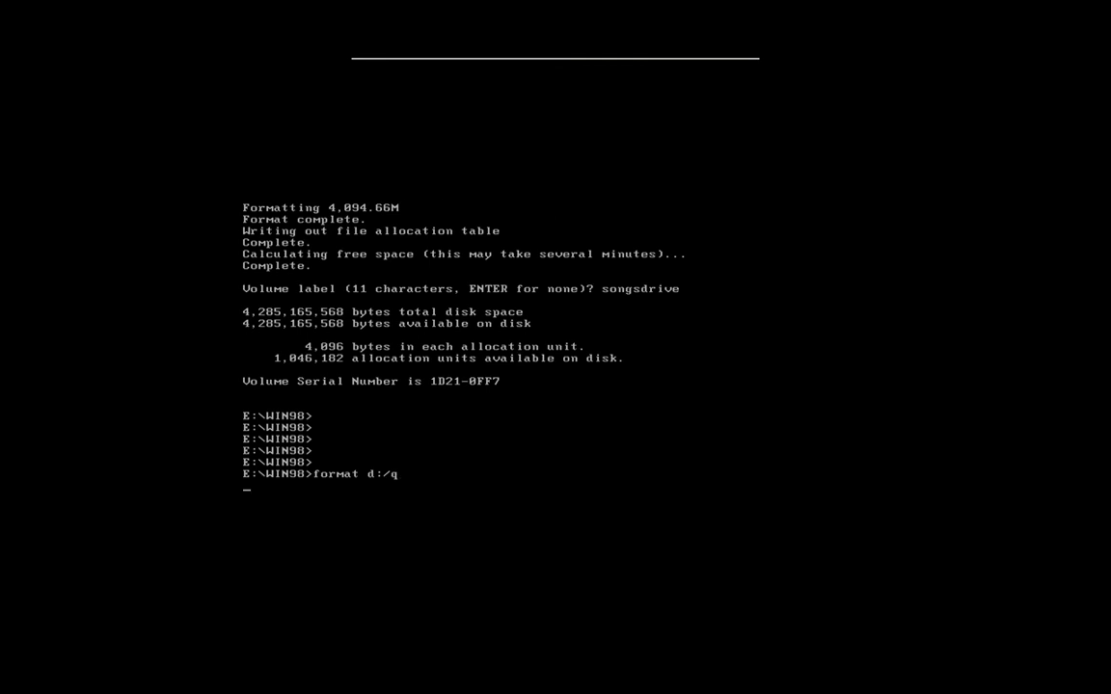
text(y)
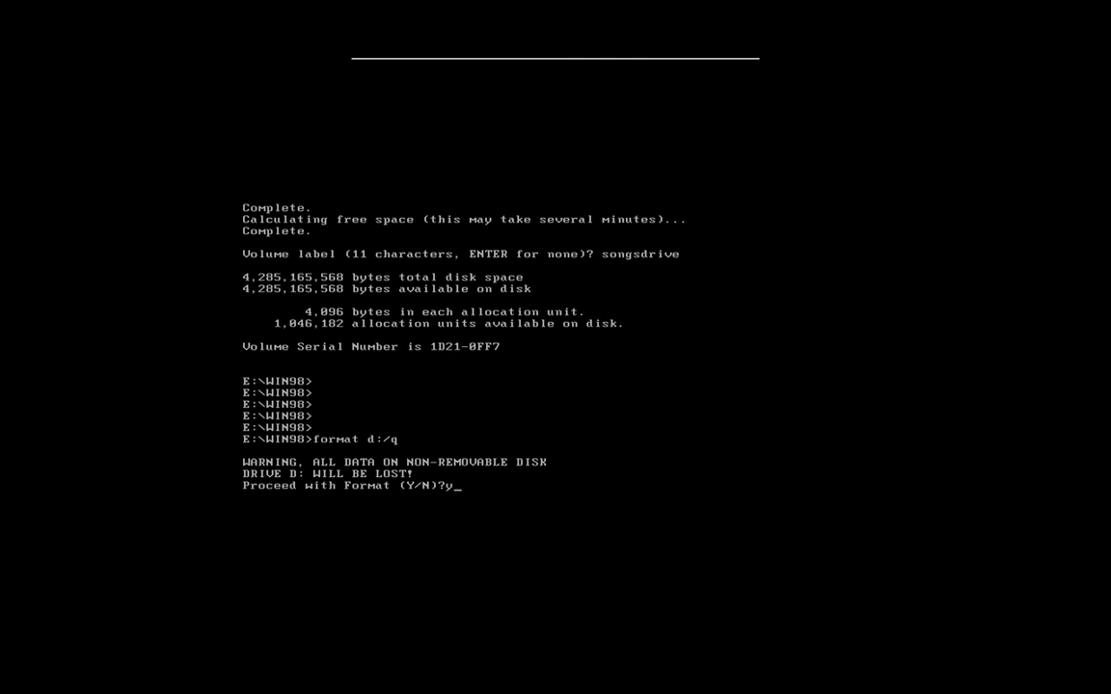
key(Return)
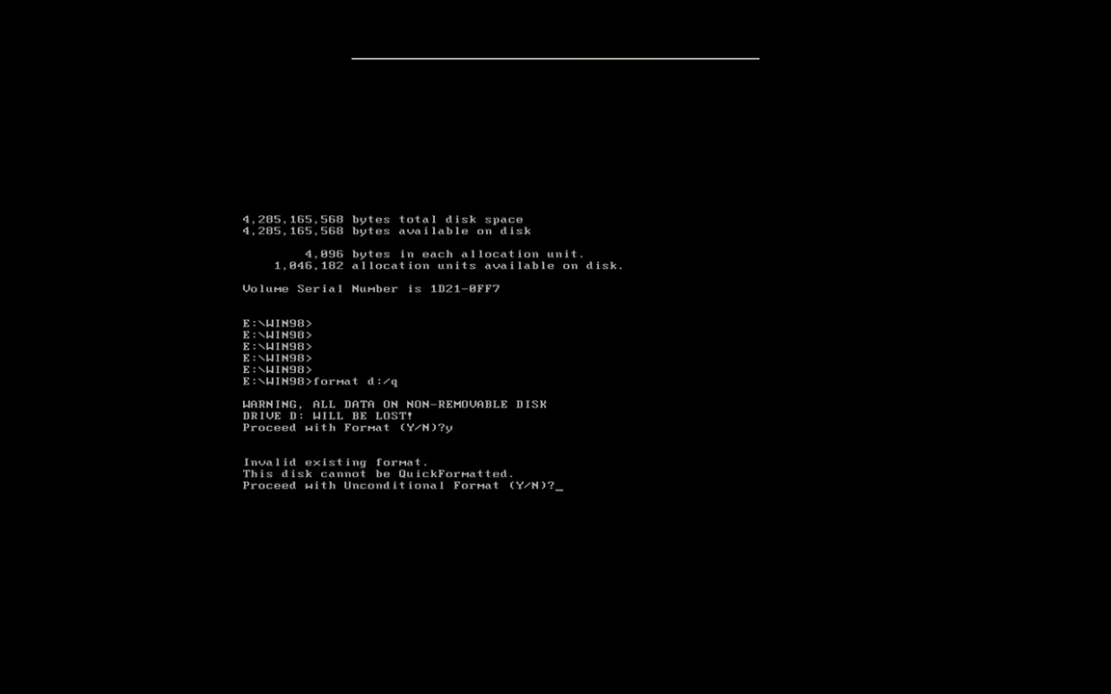
text(y)
key(Return)
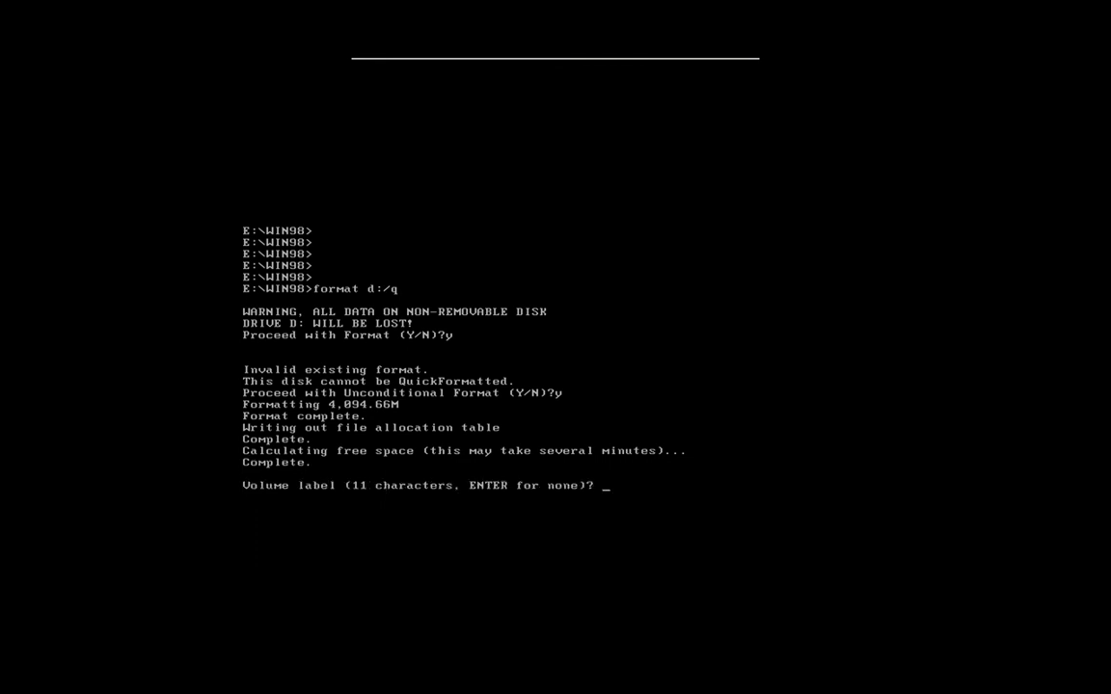
Label the newly formatted drive D volume datadrive
text(data)
text(de)
text(rive)
key(BackSpace)
key(BackSpace)
key(BackSpace)
key(BackSpace)
key(BackSpace)
text(rive)
key(Return)
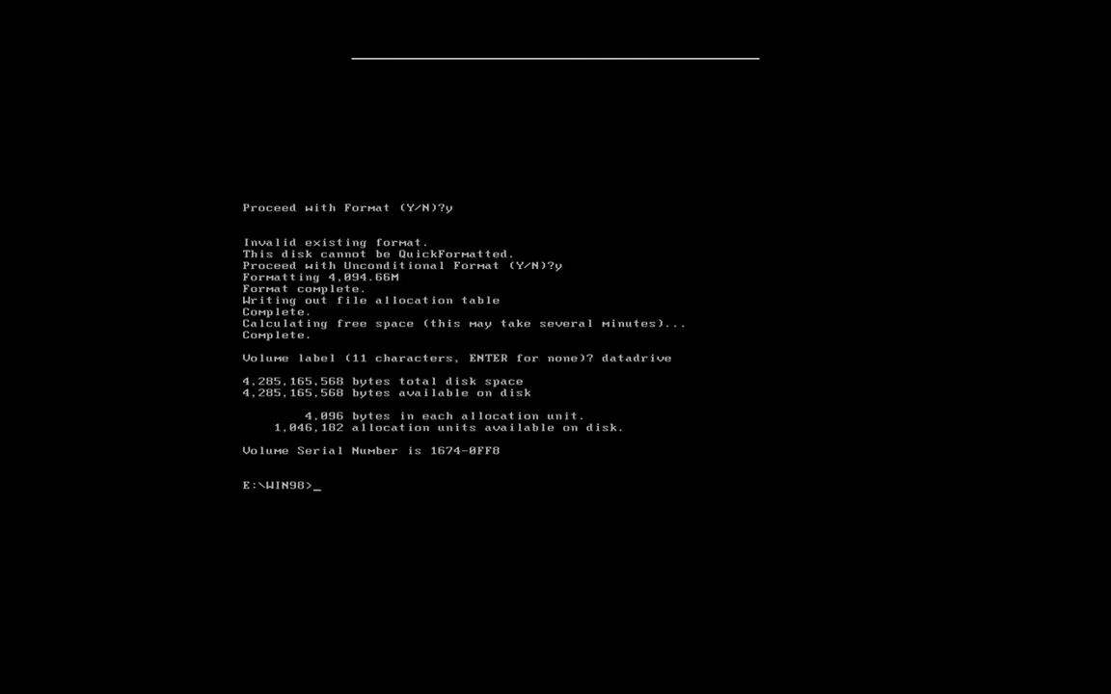
Enter several blank lines and list the files in the WIN98 directory on drive E
key(Return)
key(Return)
key(Return)
key(Return)
key(Return)
key(Return)
key(Return)
key(Return)
key(Return)
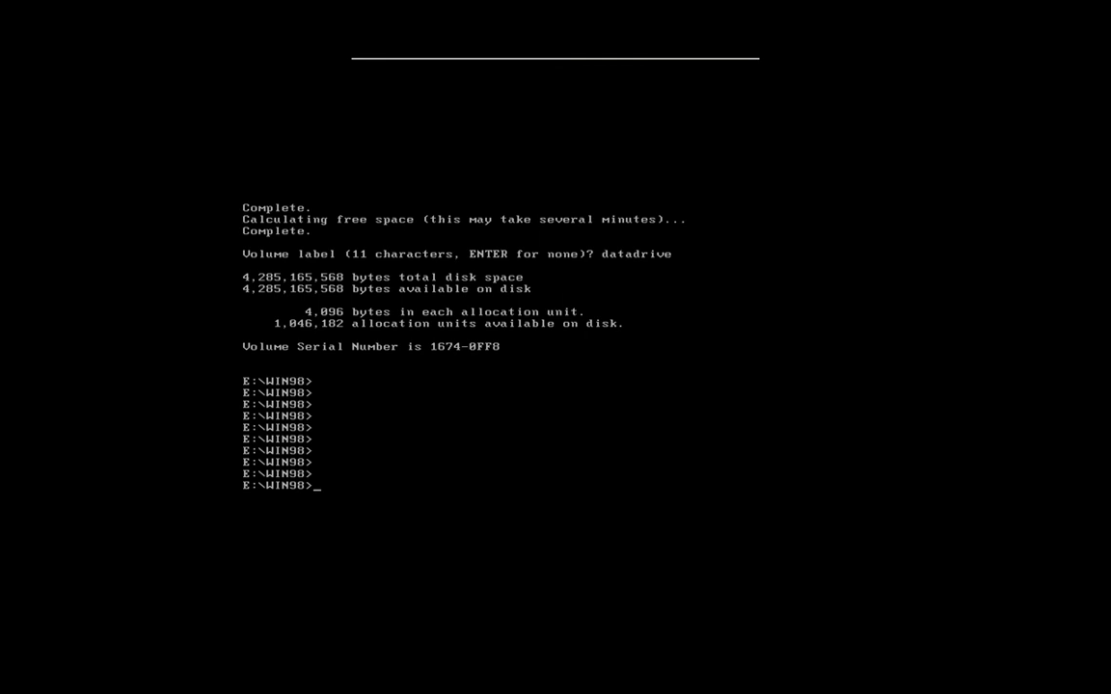
text(dir)
key(Return)
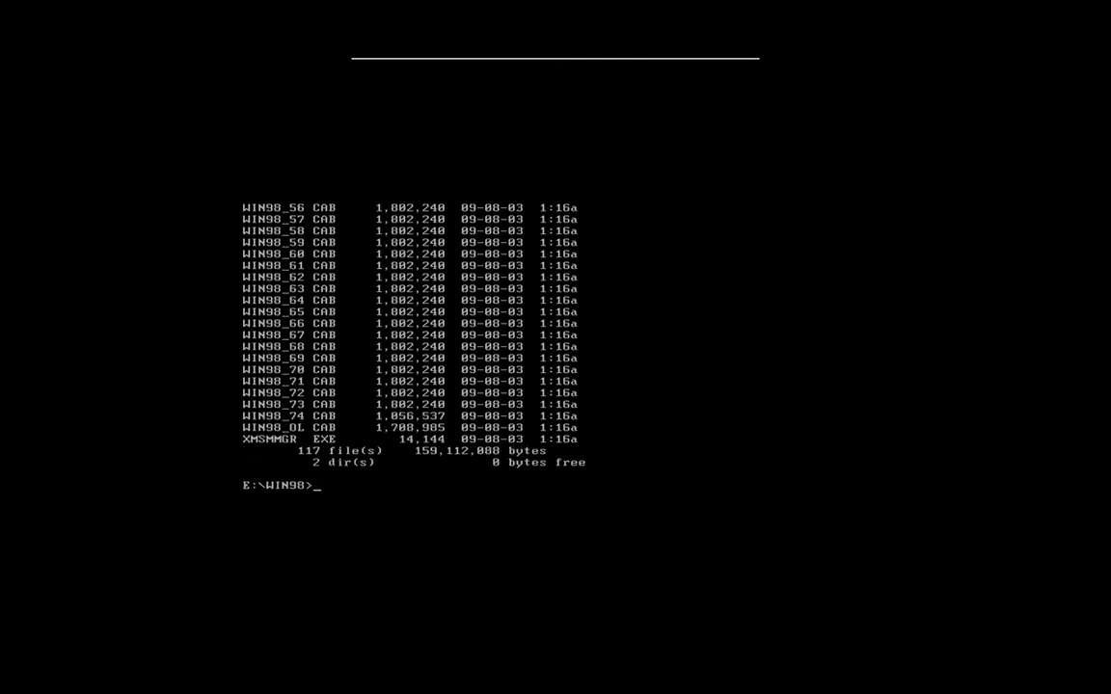
Run setup from the WIN98 directory, let it perform the routine system check and exit ScanDisk
text(setup)
key(Return)
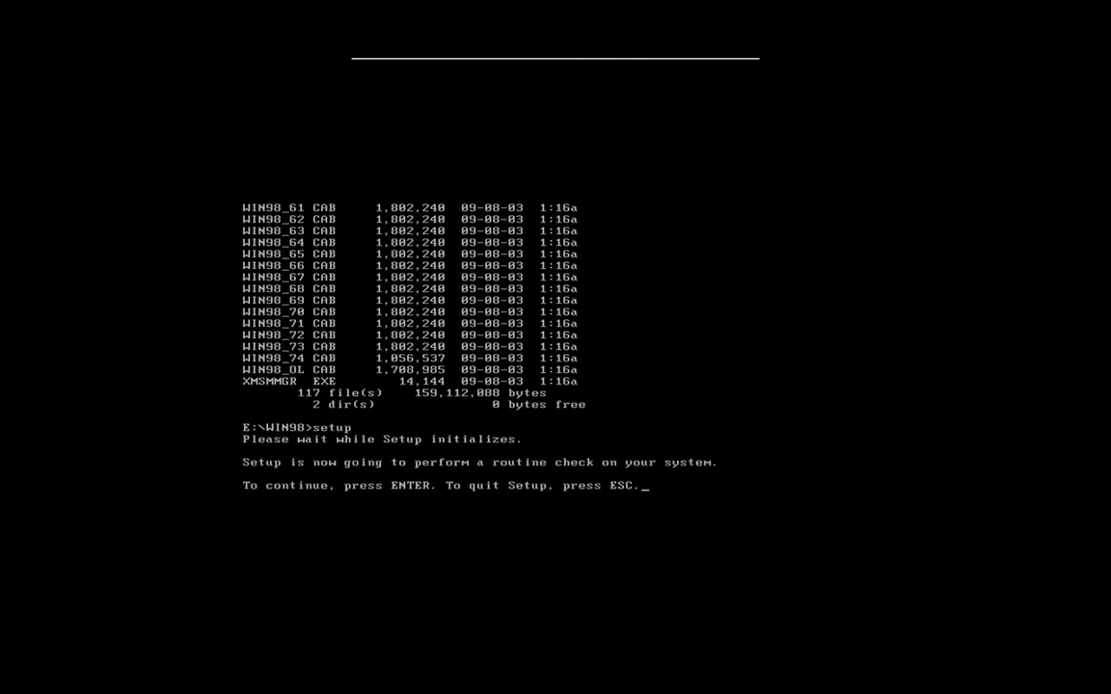
key(Return)
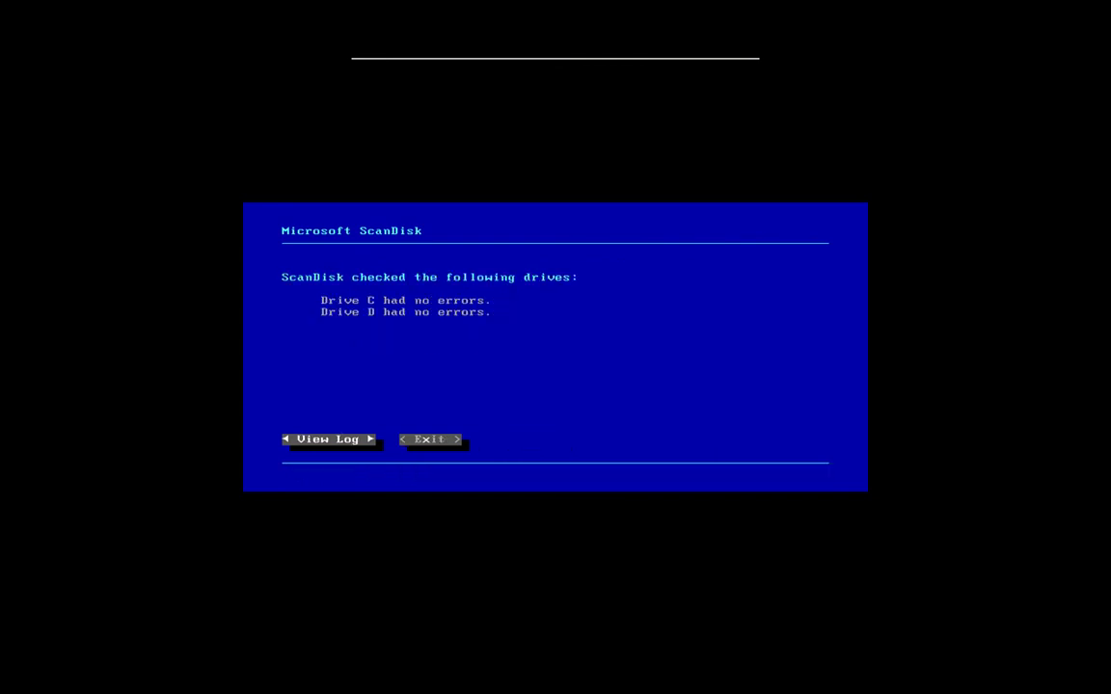
key(Tab)
key(Return)
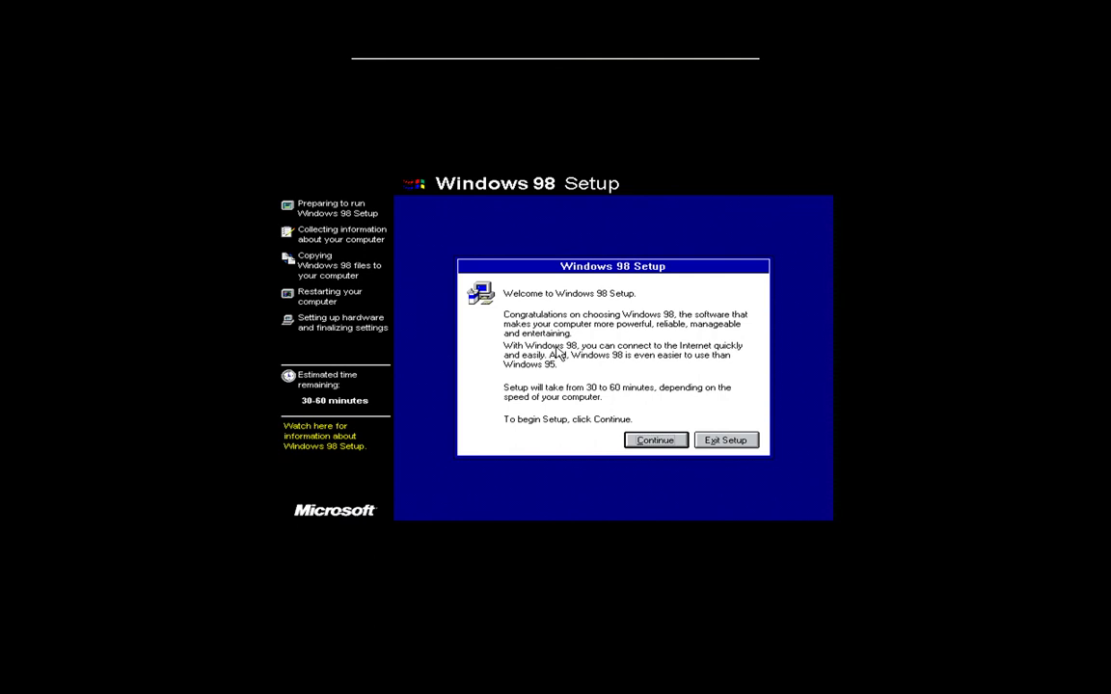
Continue past the Windows 98 Setup welcome message and choose C:\WINDOWS as the installation directory
key(Return)
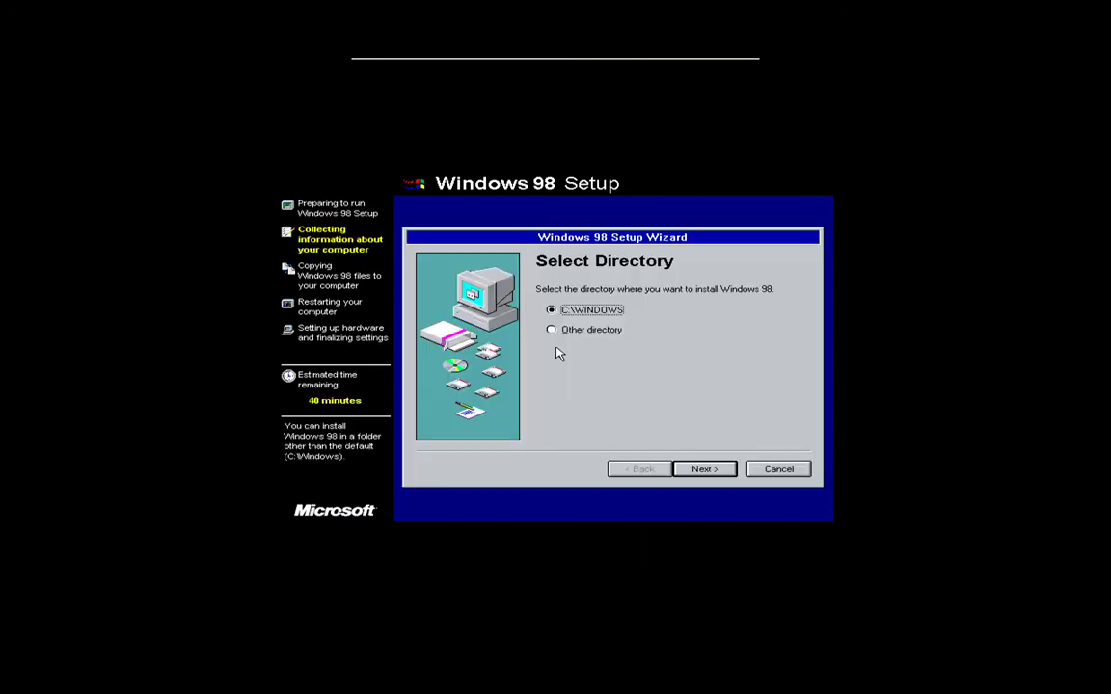
key(Down)
key(Up)
key(Down)
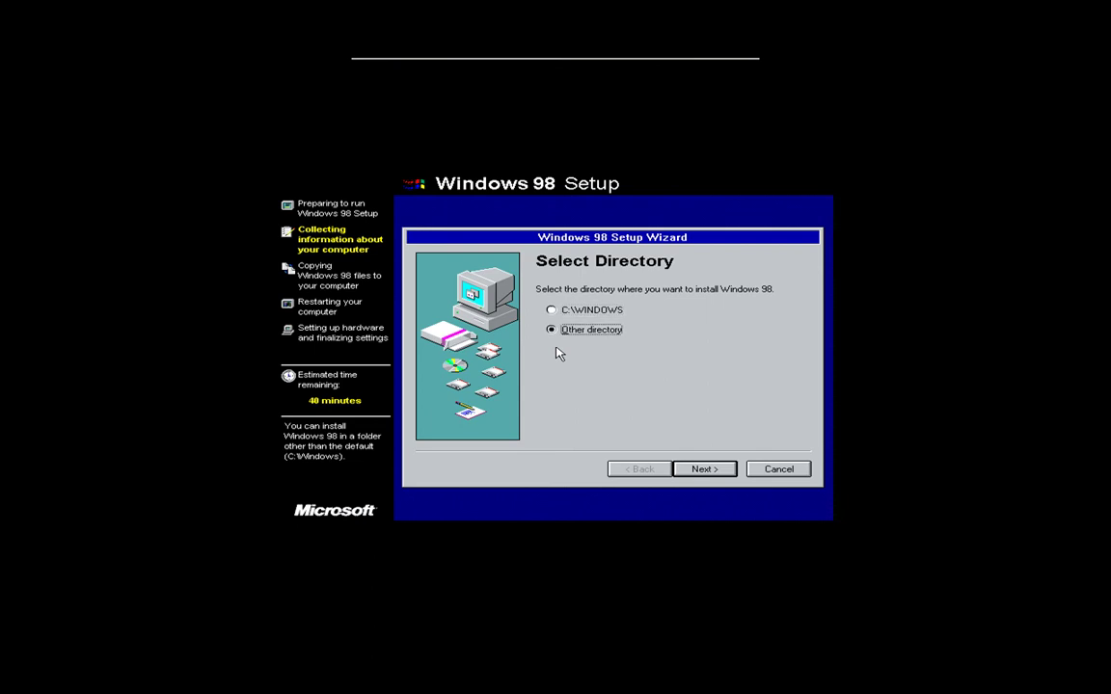
key(Up)
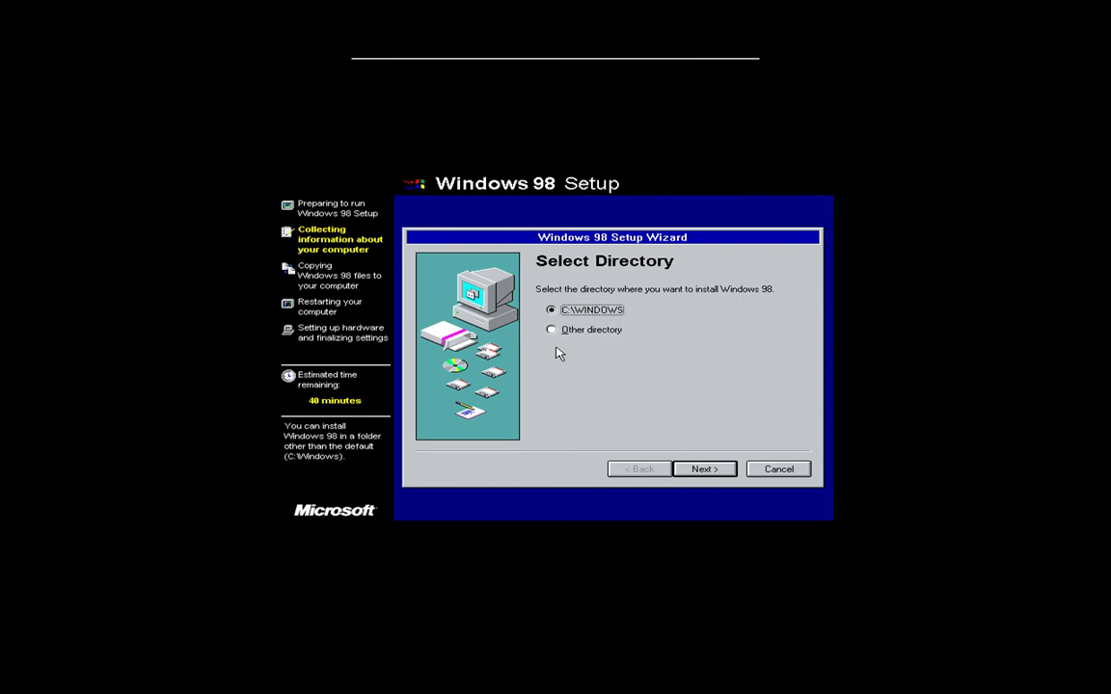
key(Return)
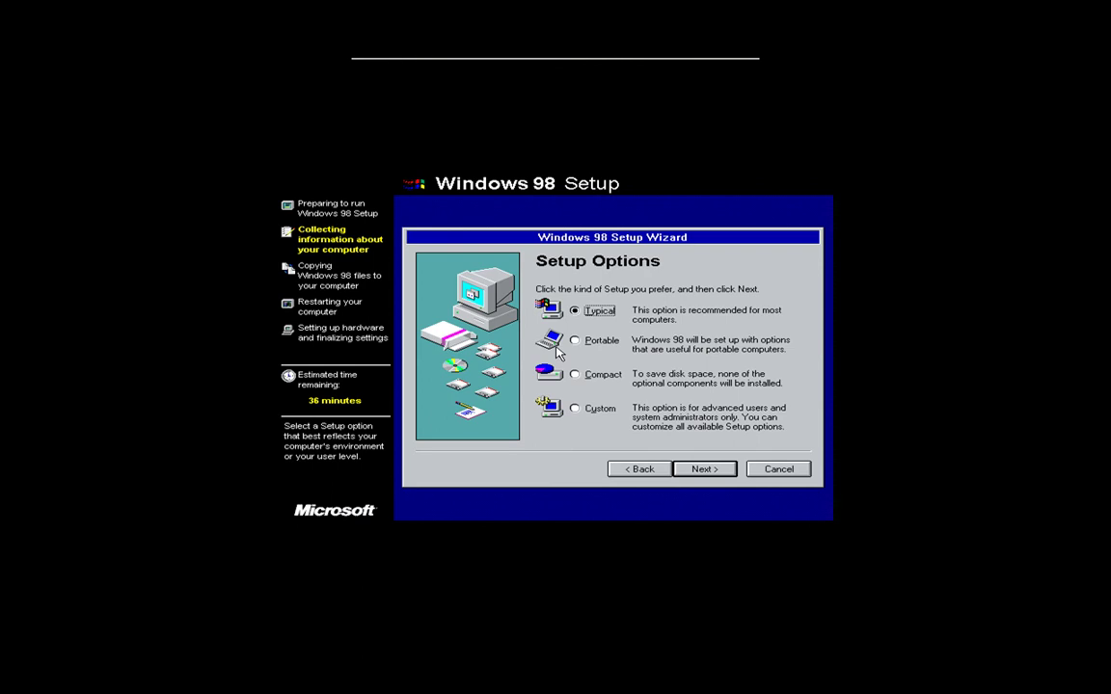
Go through the available kinds of Setup, choose the Typical option and continue
key(Down)
key(Down)
key(Down)
key(Down)
key(Down)
key(Down)
key(Down)
key(Up)
key(Up)
key(Up)
key(Down)
key(Down)
key(Down)
key(Up)
key(Up)
key(Up)
key(Up)
key(Down)
key(Down)
key(Down)
key(Down)
key(Down)
key(Return)
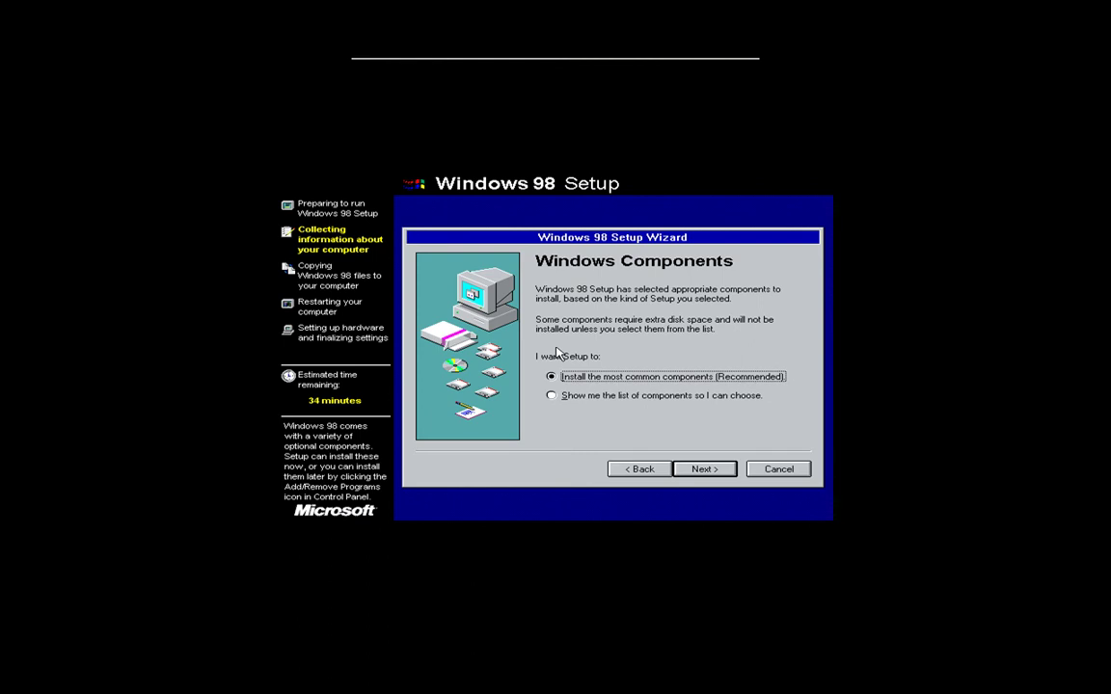
Compare the two Windows Components choices and continue with installing the most common components
key(Down)
key(Up)
key(Down)
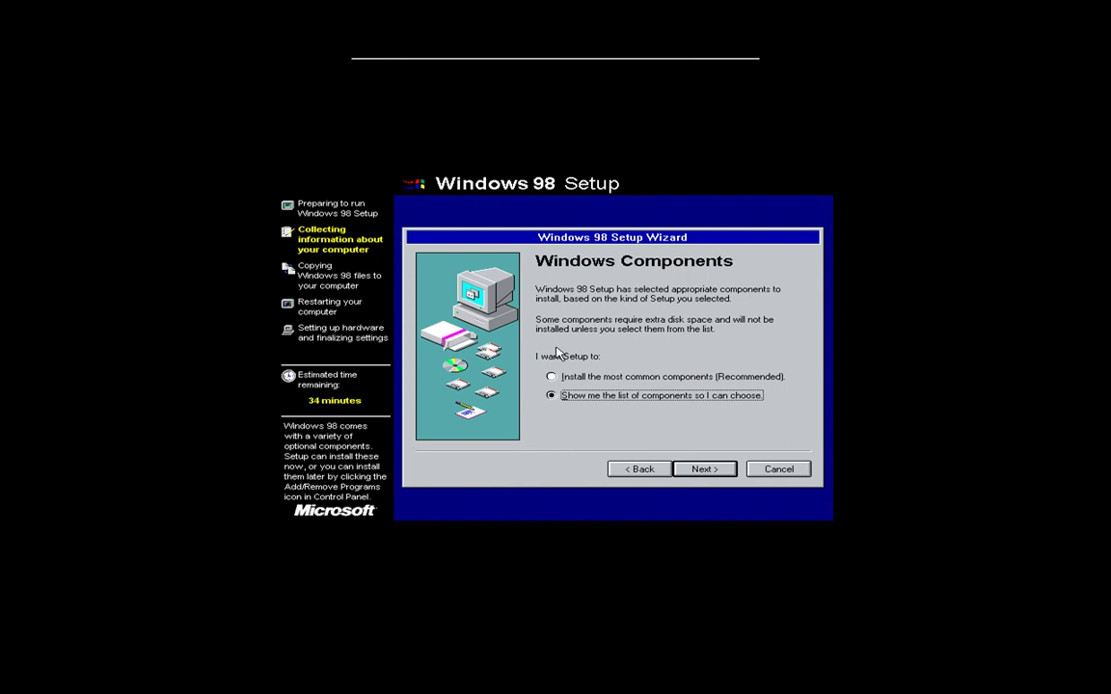
key(Up)
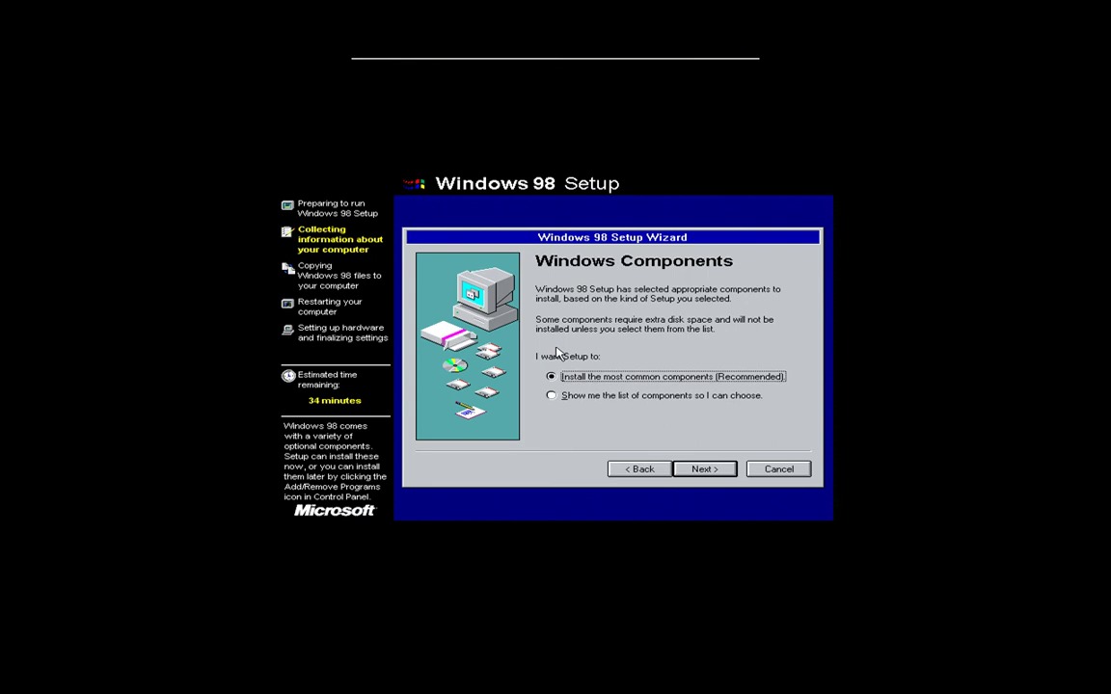
key(Return)
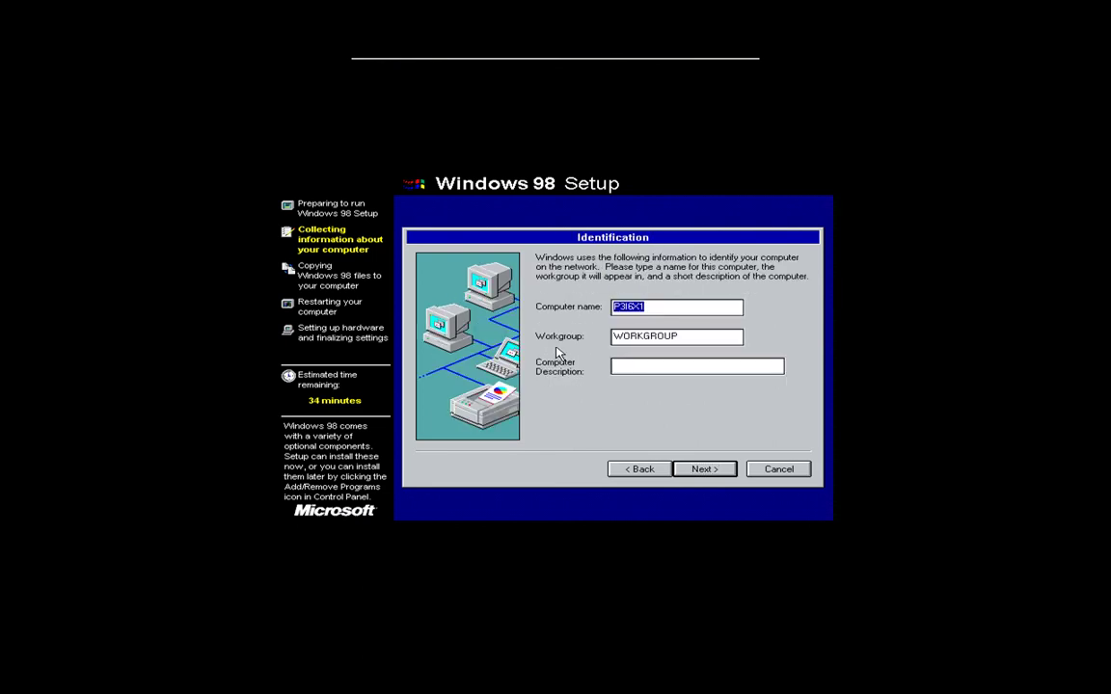
Identify the computer as TECH1 in workgroup WORKGROUP with the description "manager cOMPUTER" and continue
text(TECH1)
key(Tab)
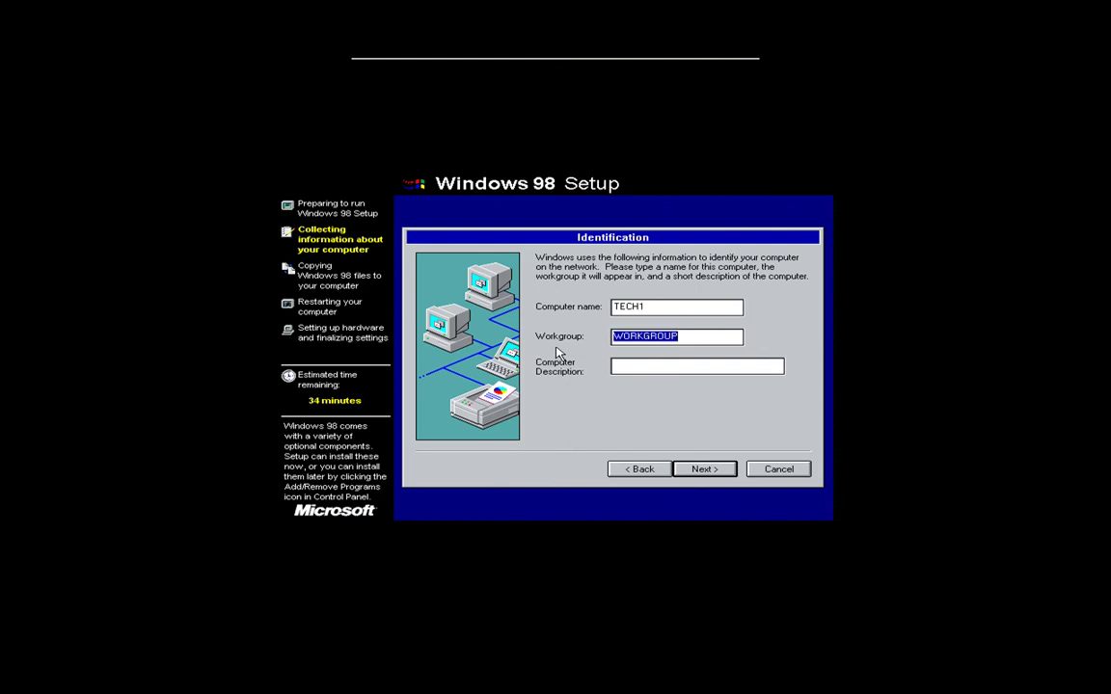
key(End)
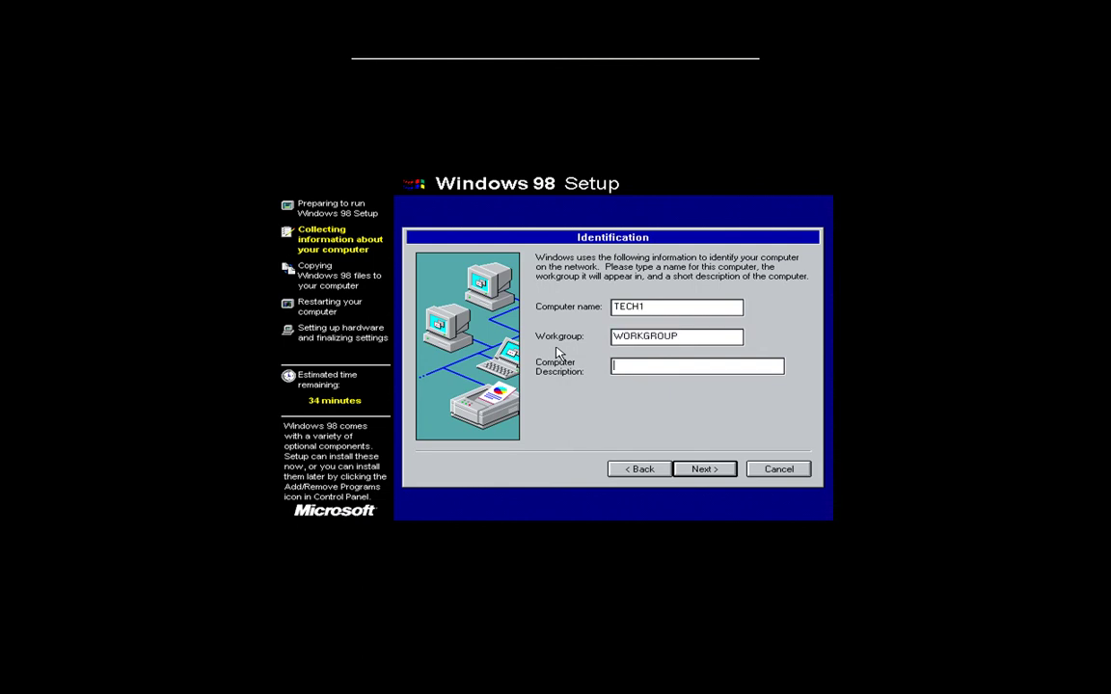
key(Tab)
text(manager cOMPUTER)
key(Return)
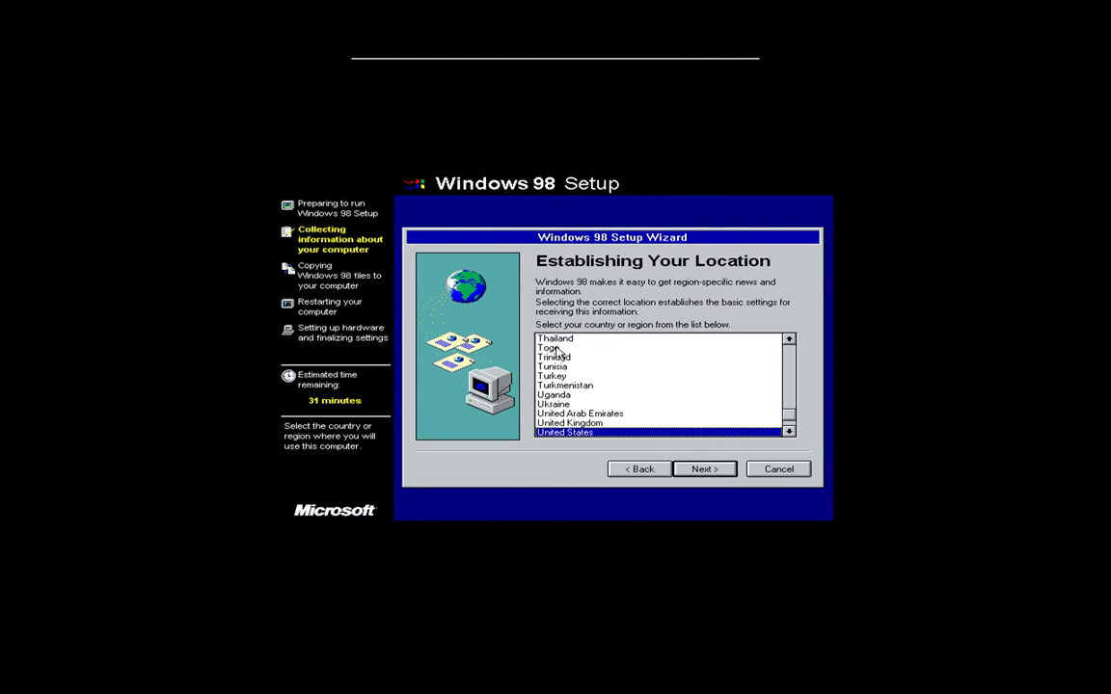
Accept United States as the country or region and continue Setup
key(Tab)
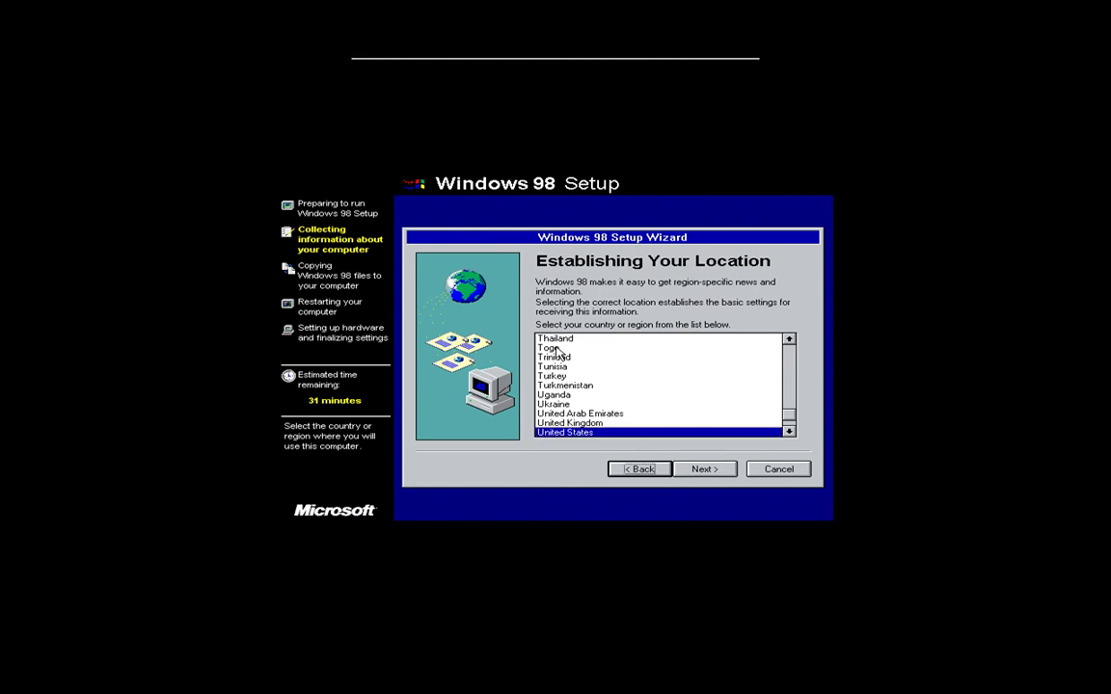
key(Tab)
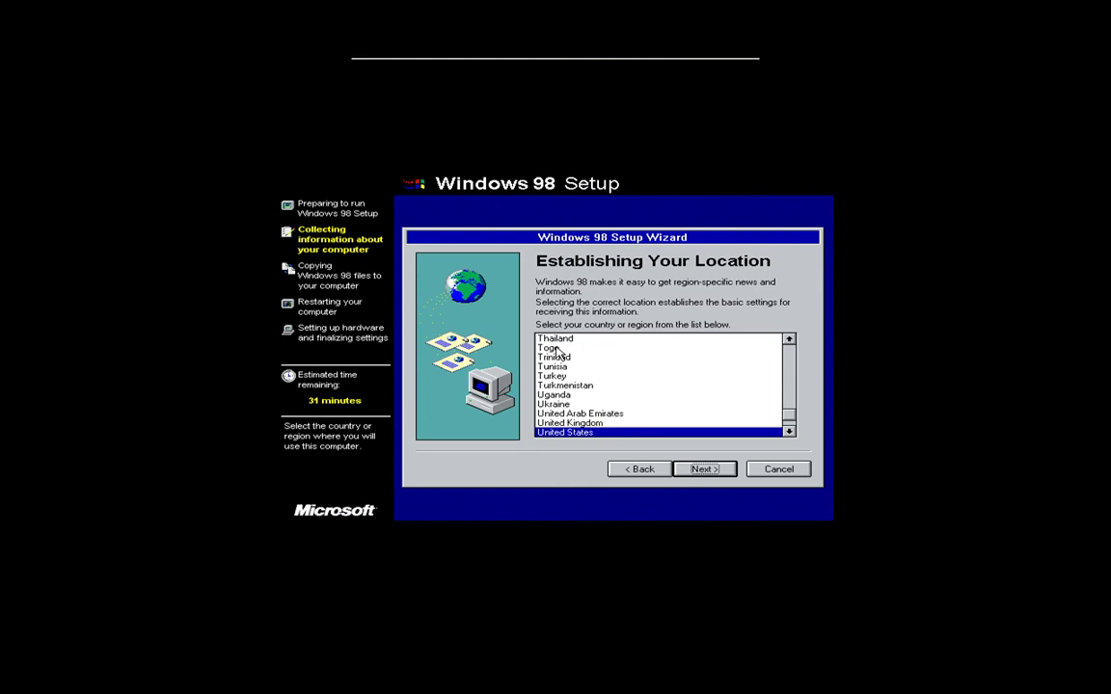
key(Return)
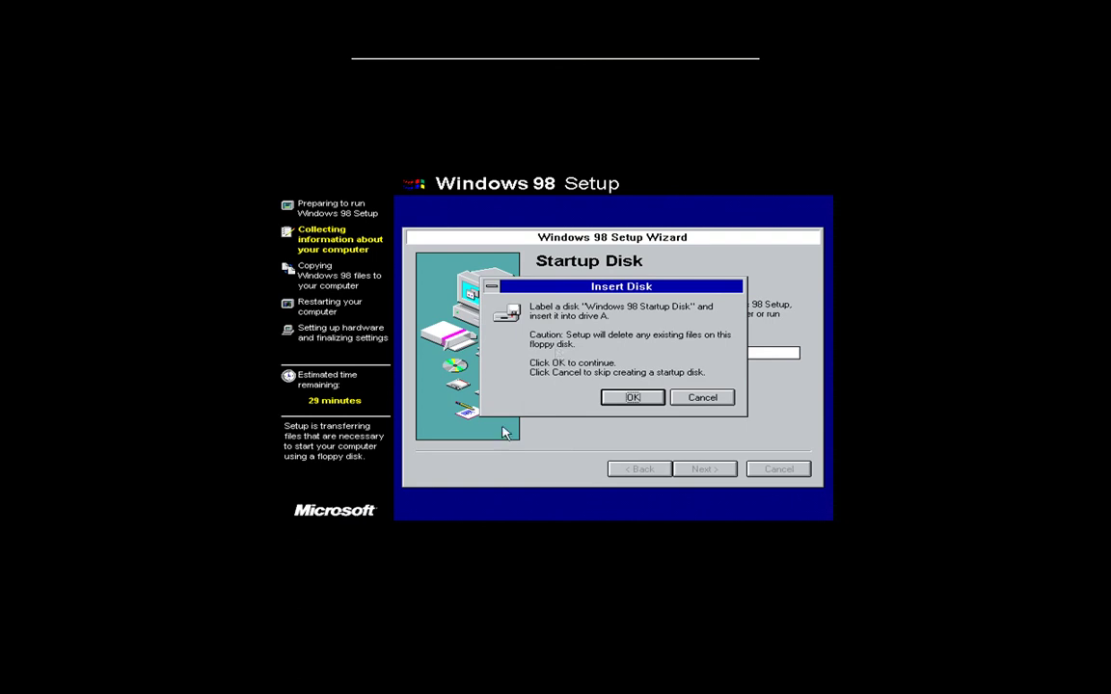
Try twice to create the Windows 98 Startup Disk in drive A, cancel its creation and continue Setup
click(632, 399)
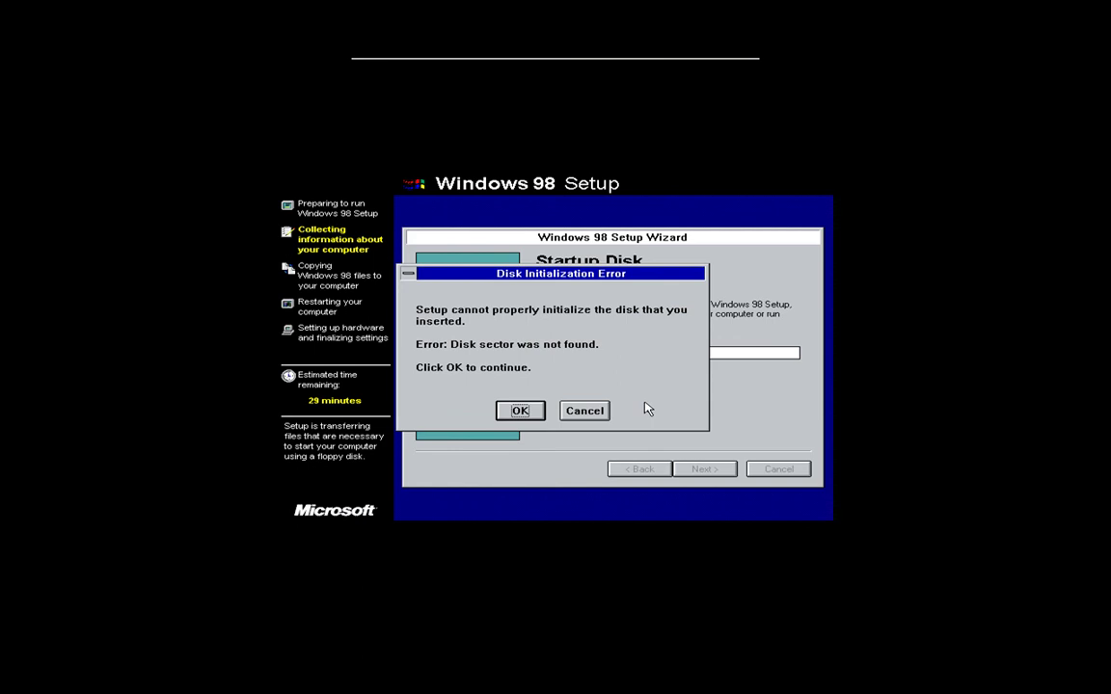
click(518, 411)
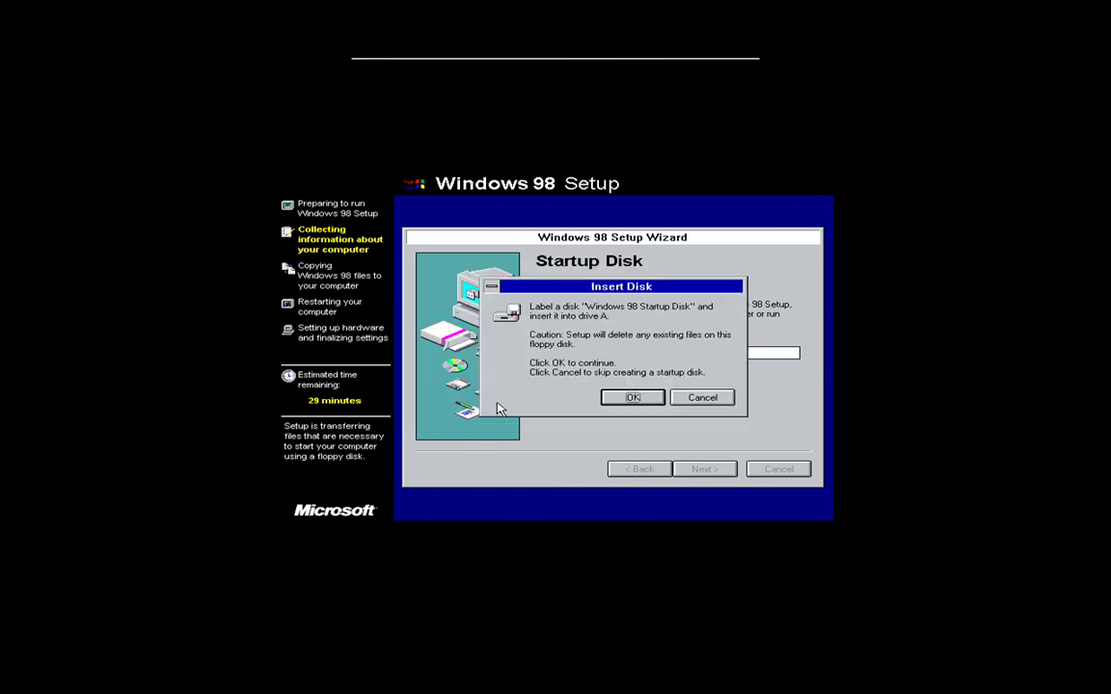
click(664, 396)
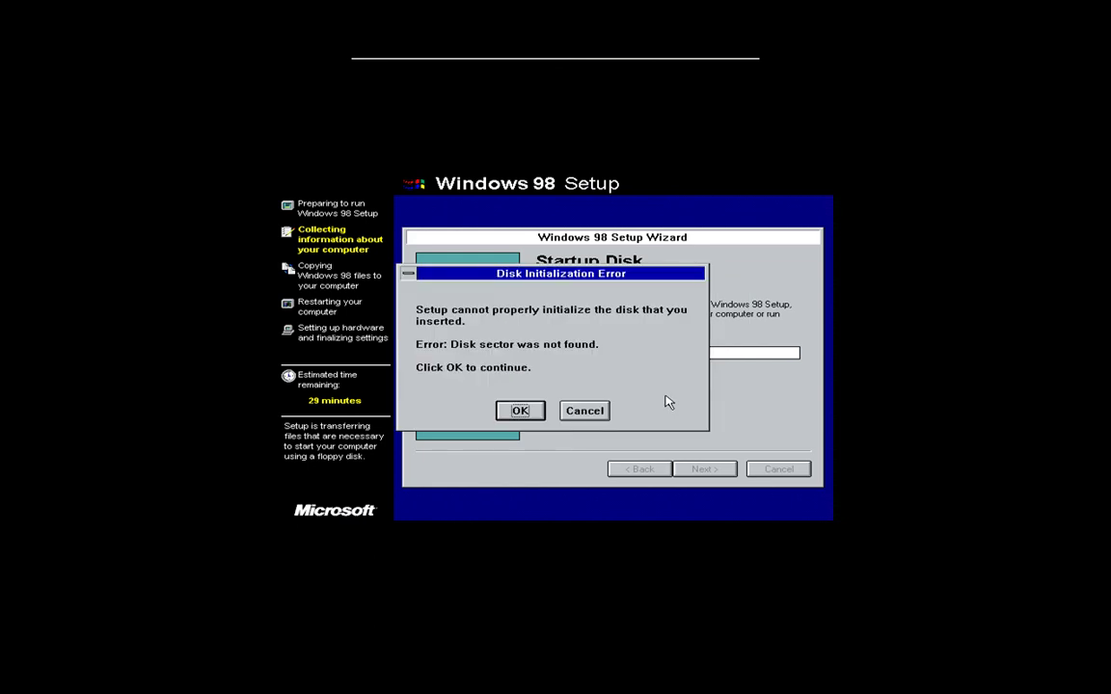
click(569, 415)
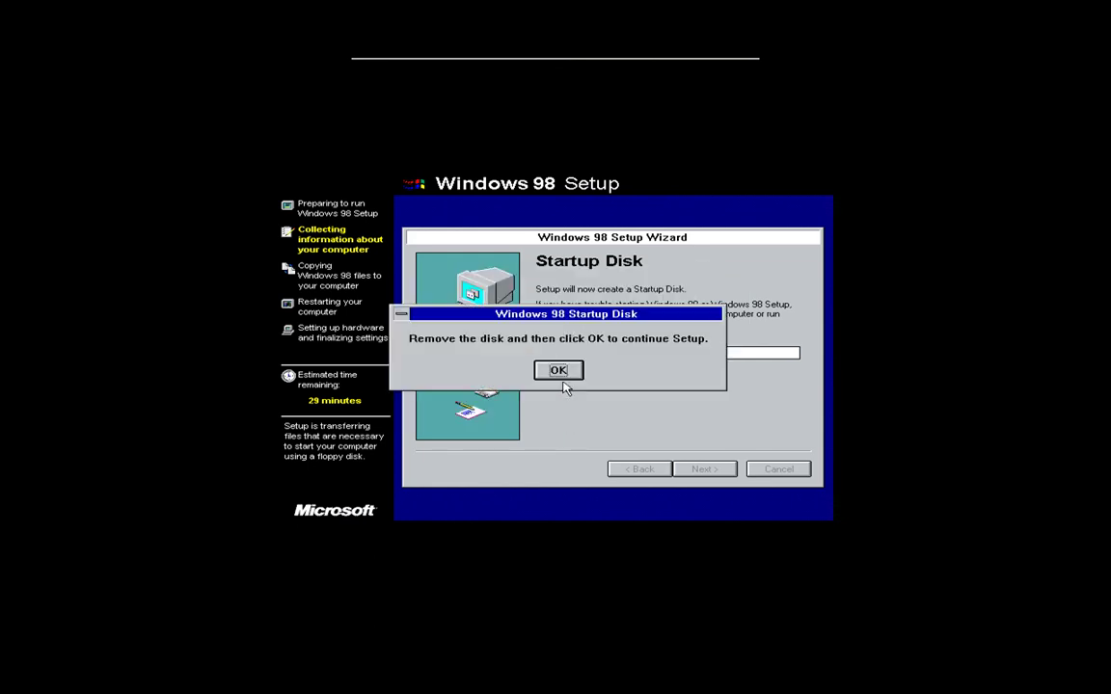
click(567, 371)
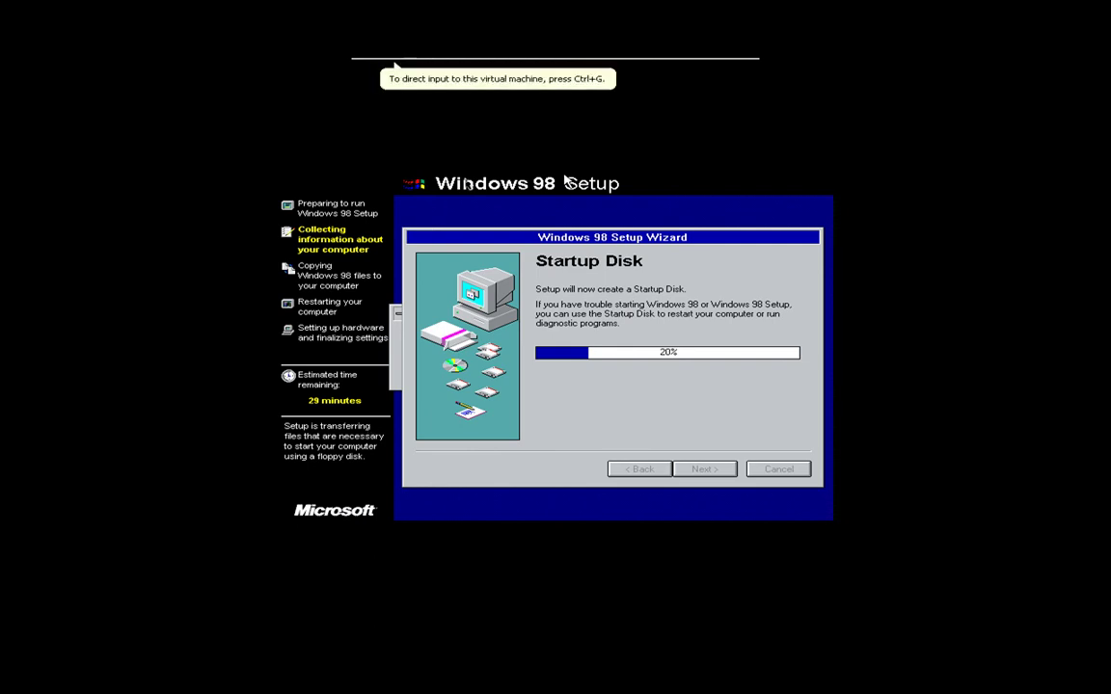
Minimize the full-screen virtual machine to return to the host desktop
mouse_move(637, 63)
click(711, 68)
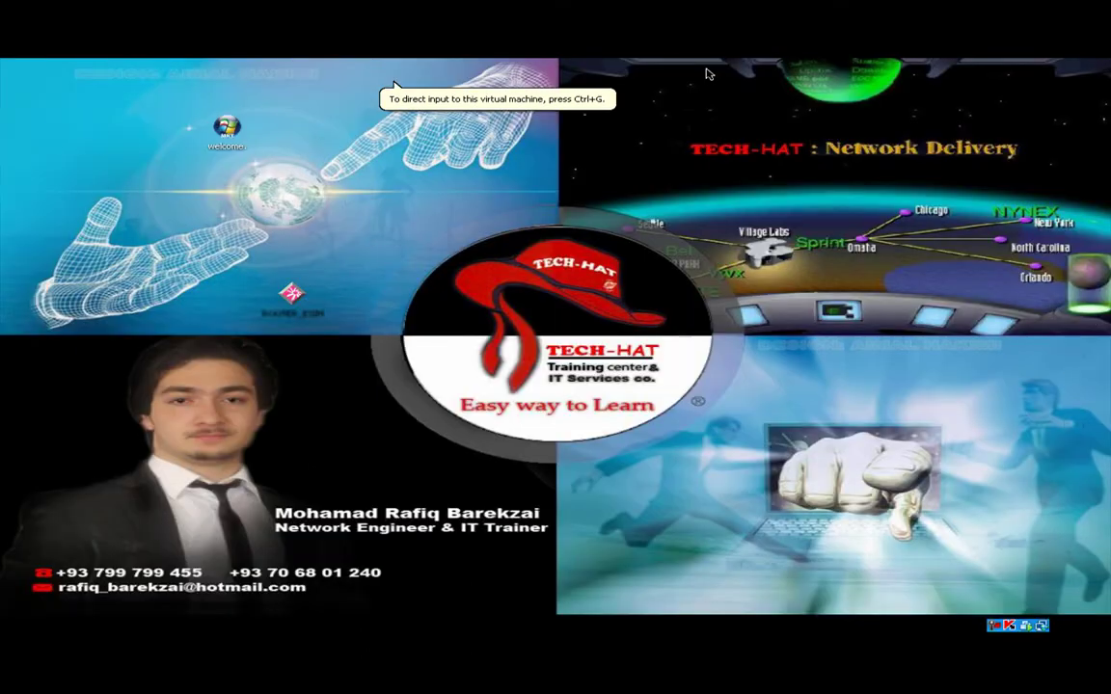